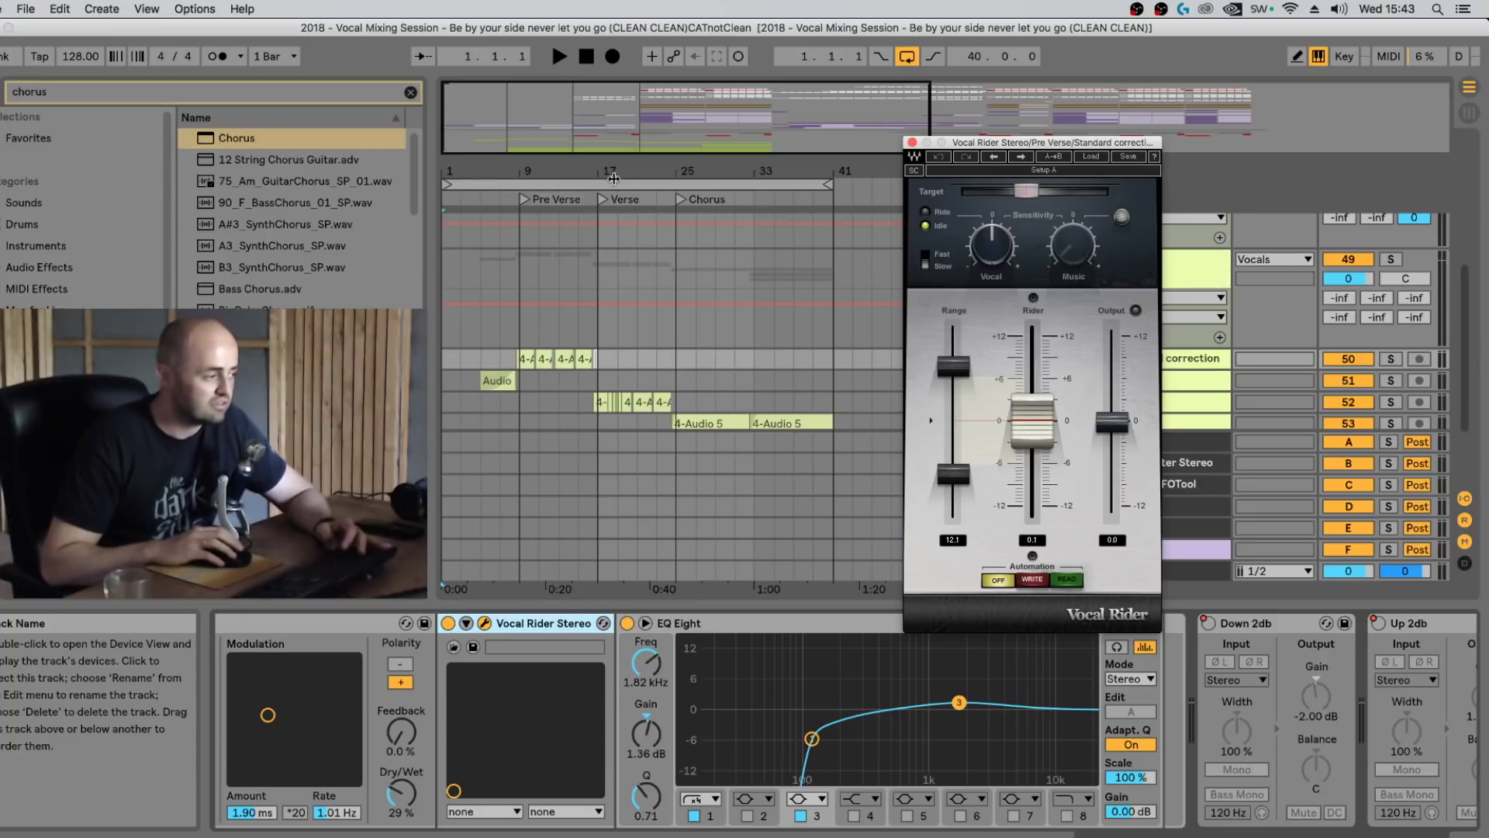
Step: Play the Pre Verse from its marker at bar 9 while watching Vocal Rider Stereo, and close the plug-in window
drag(612, 177, 609, 621)
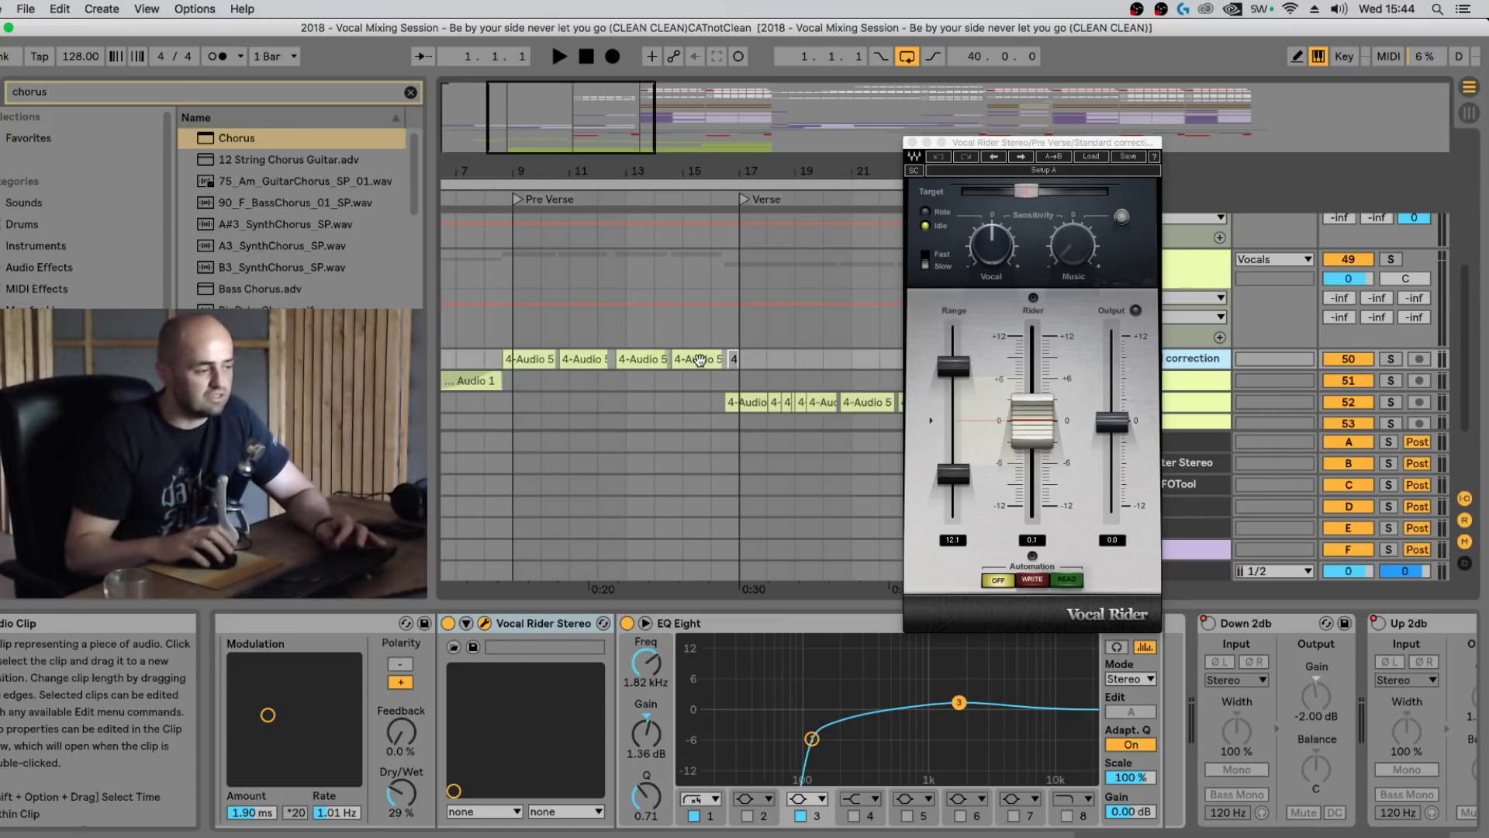
drag(1060, 144, 1064, 102)
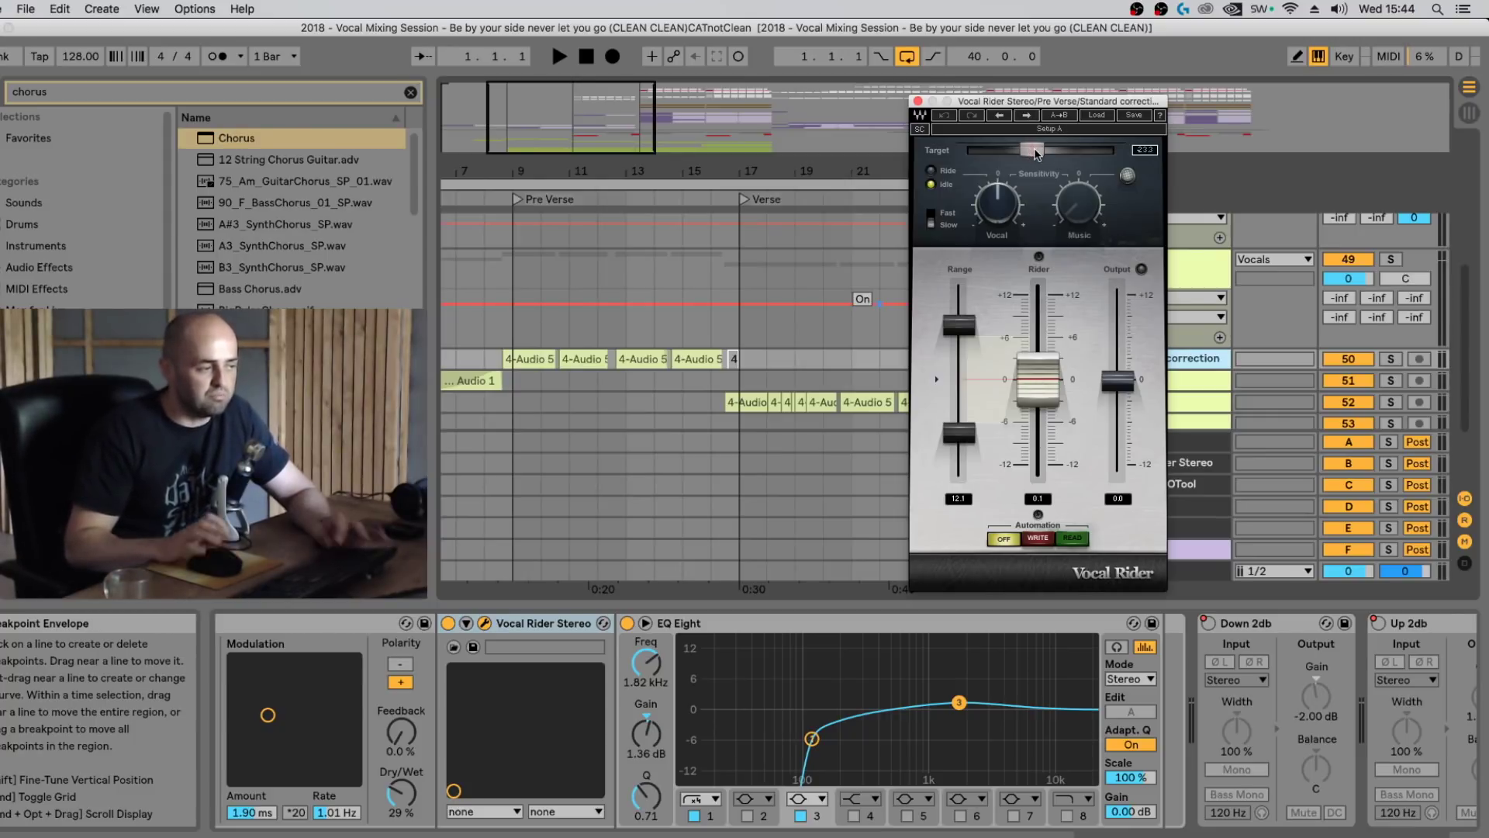
click(512, 336)
key(space)
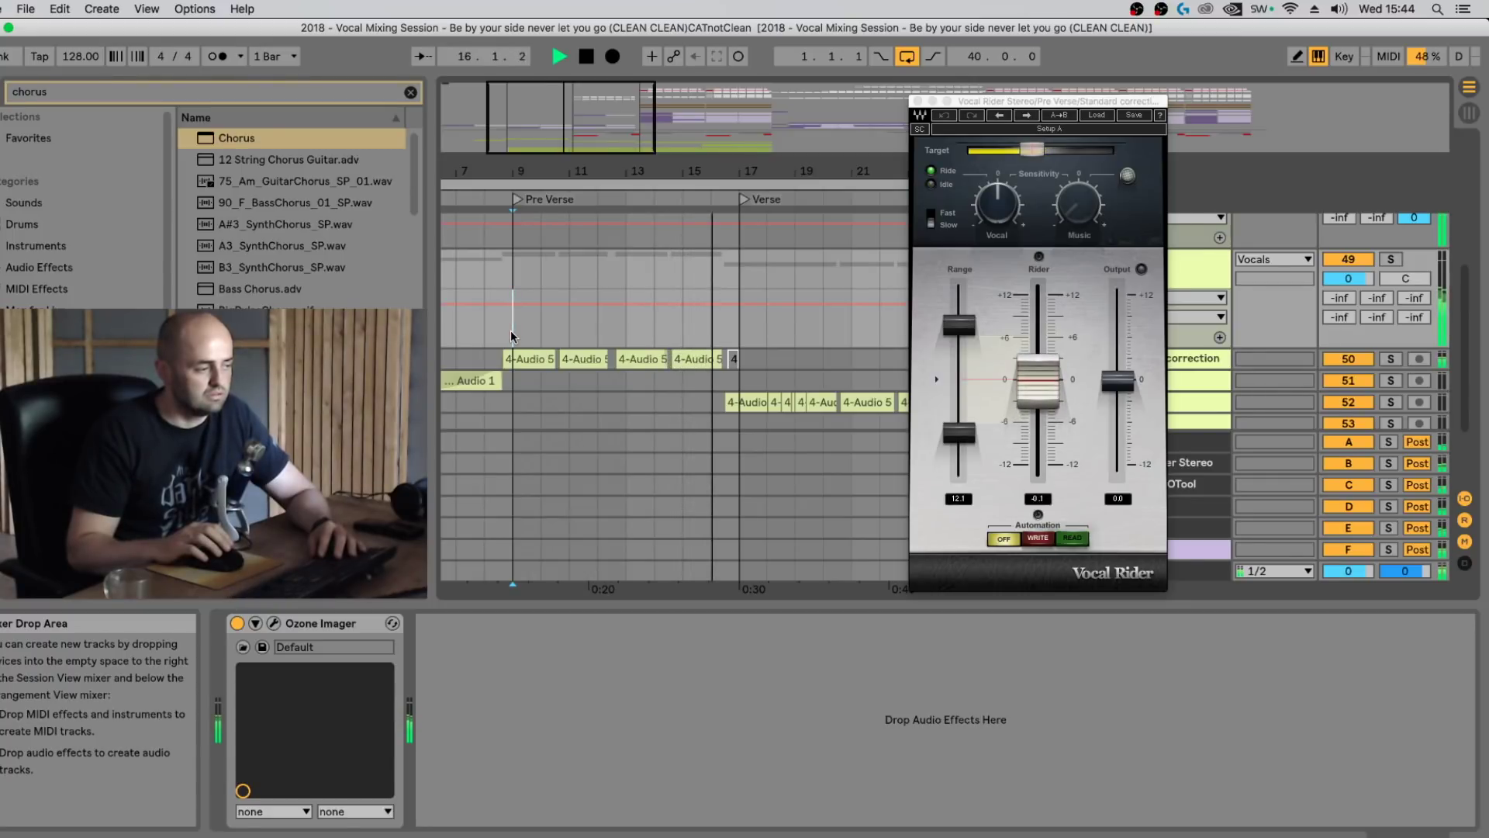
key(space)
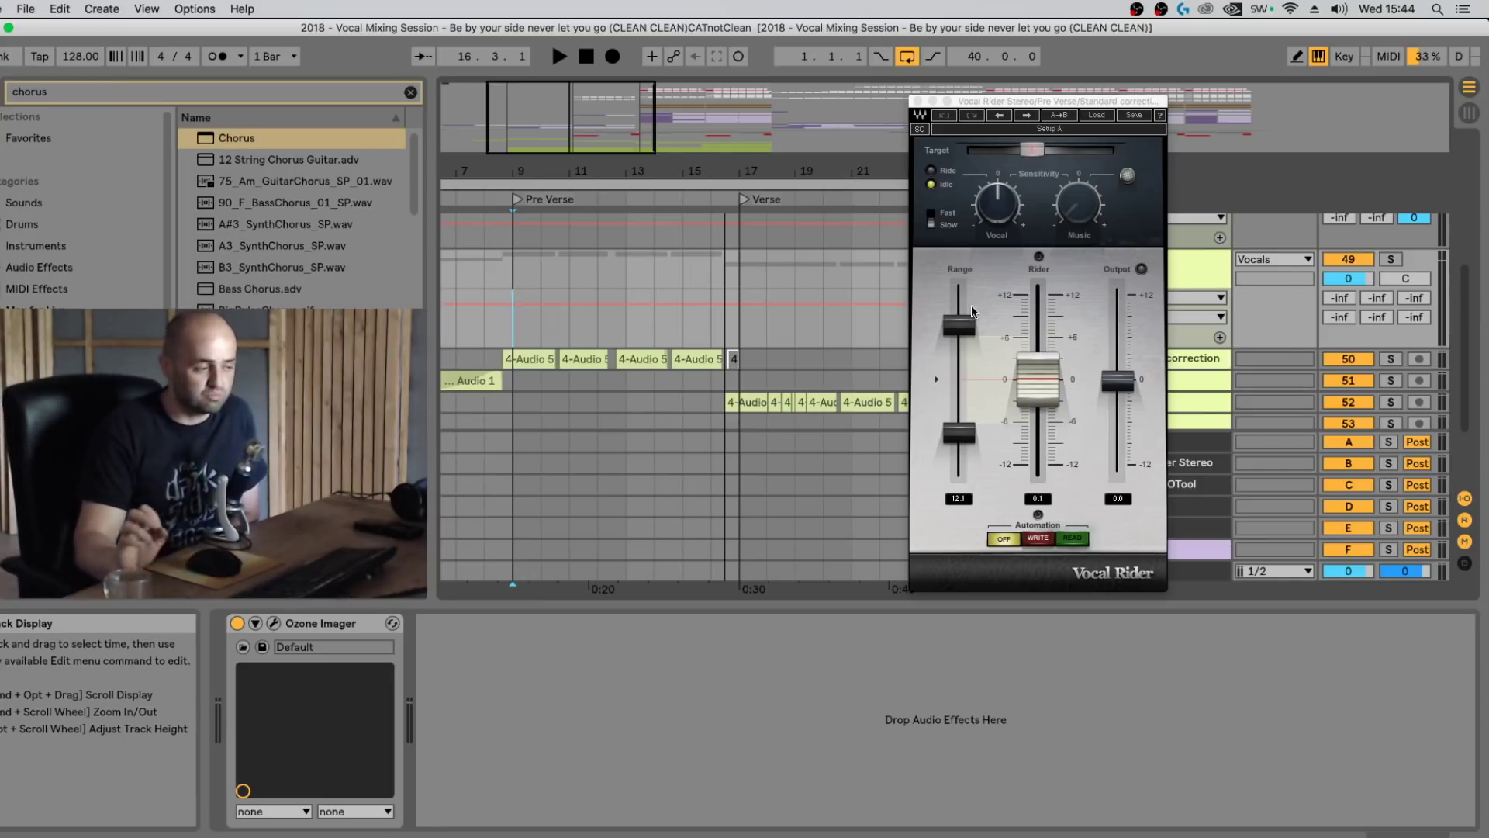
click(917, 101)
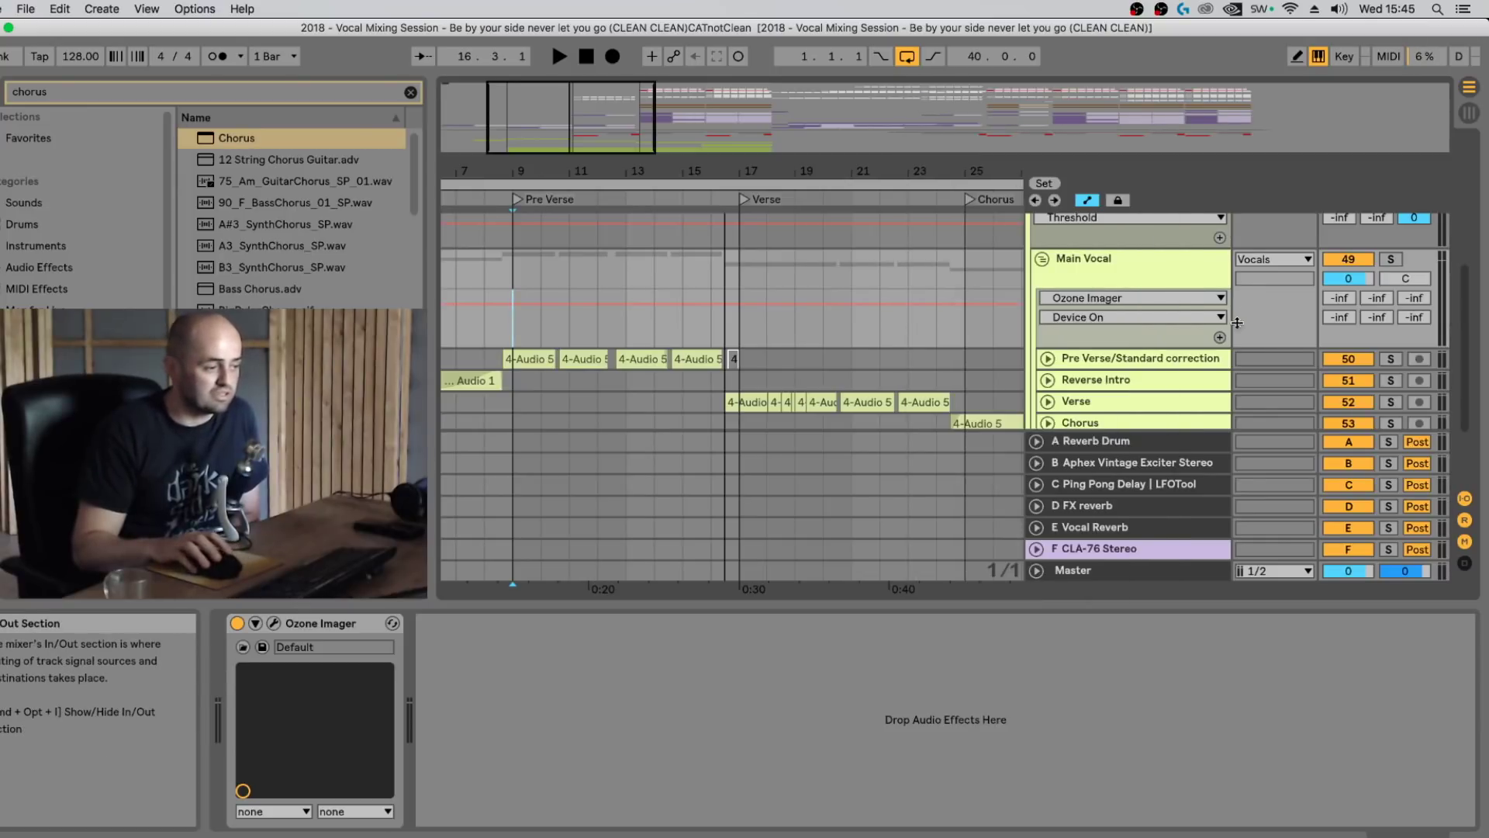
Step: Unfold the Pre Verse/Standard correction track and examine its Up 2db and Down 2db devices and automation lanes around bars 11 to 17
click(1111, 360)
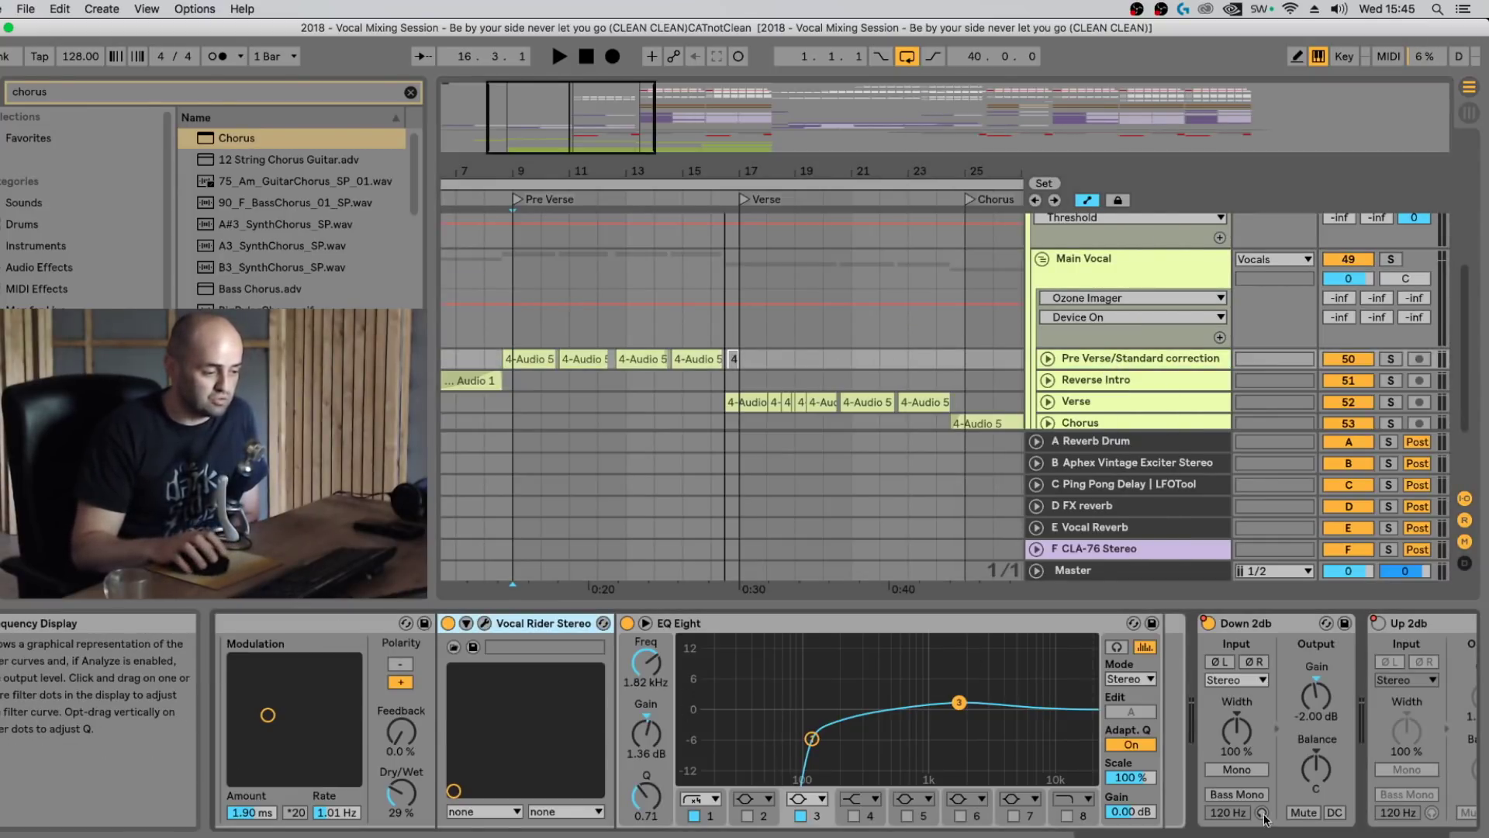
scroll(845, 722, right, 5)
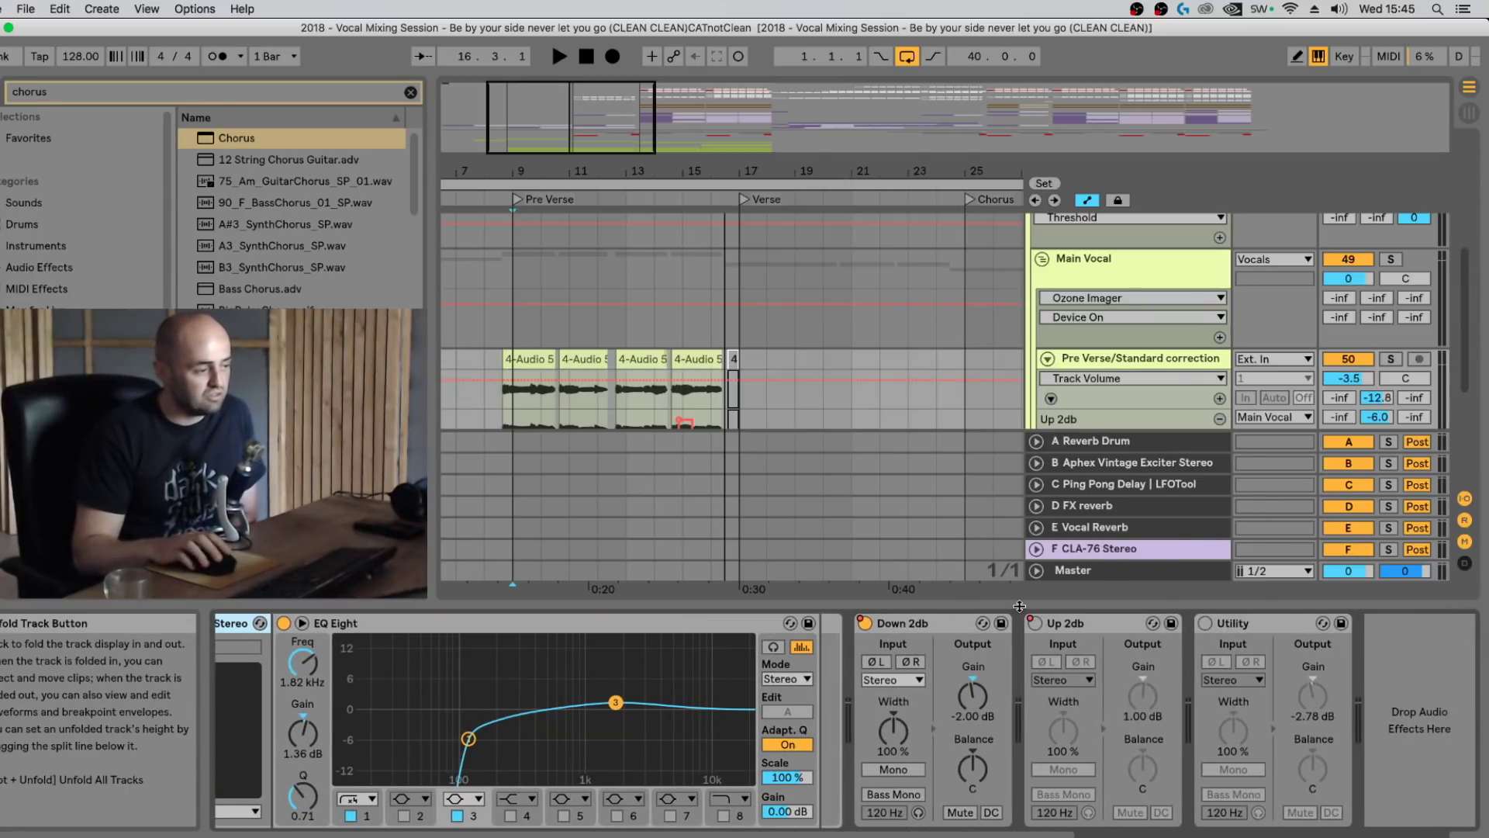
click(1048, 358)
scroll(877, 336, down, 3)
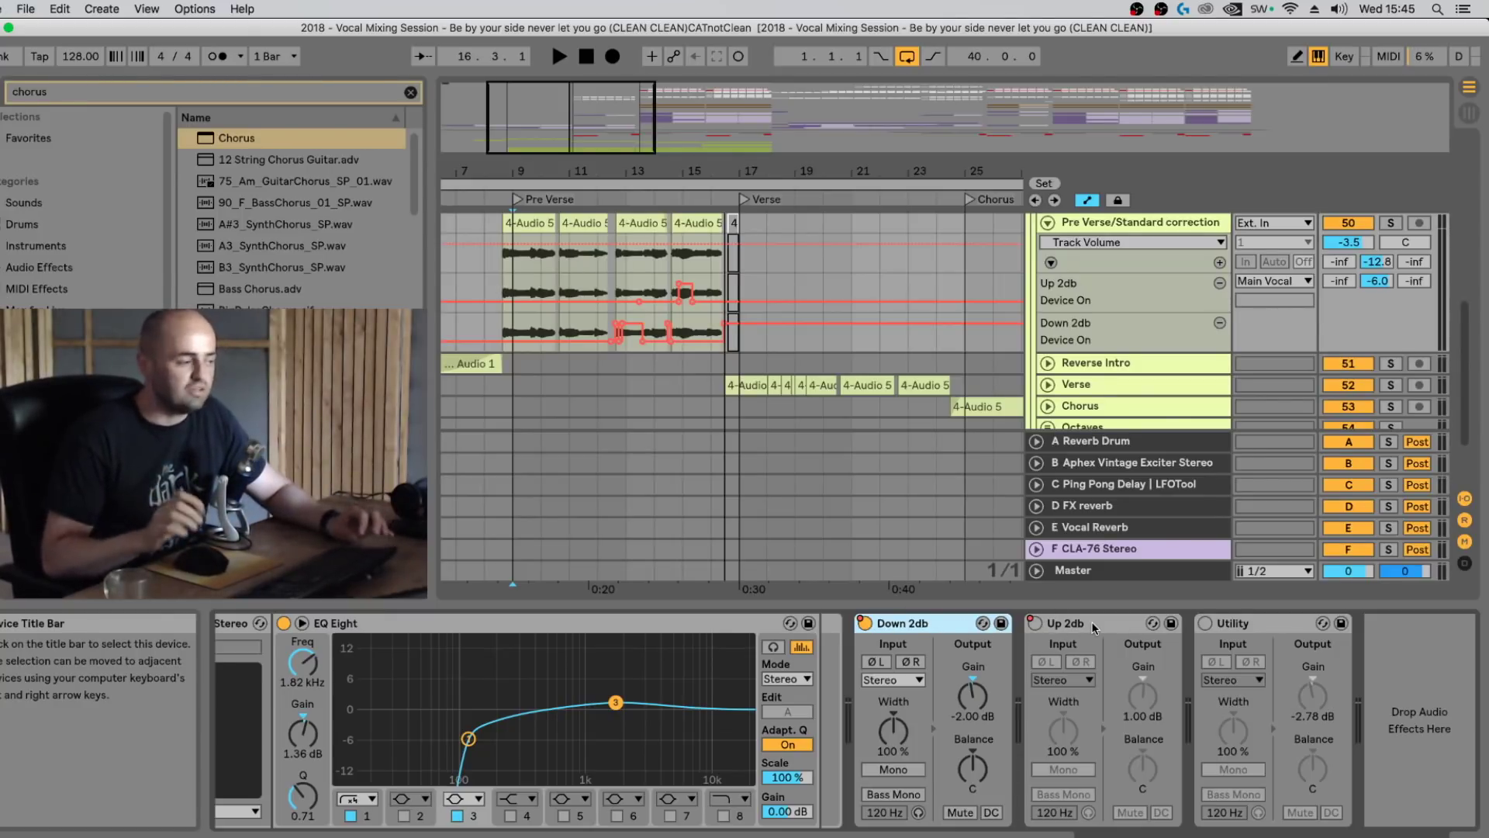
drag(618, 171, 630, 252)
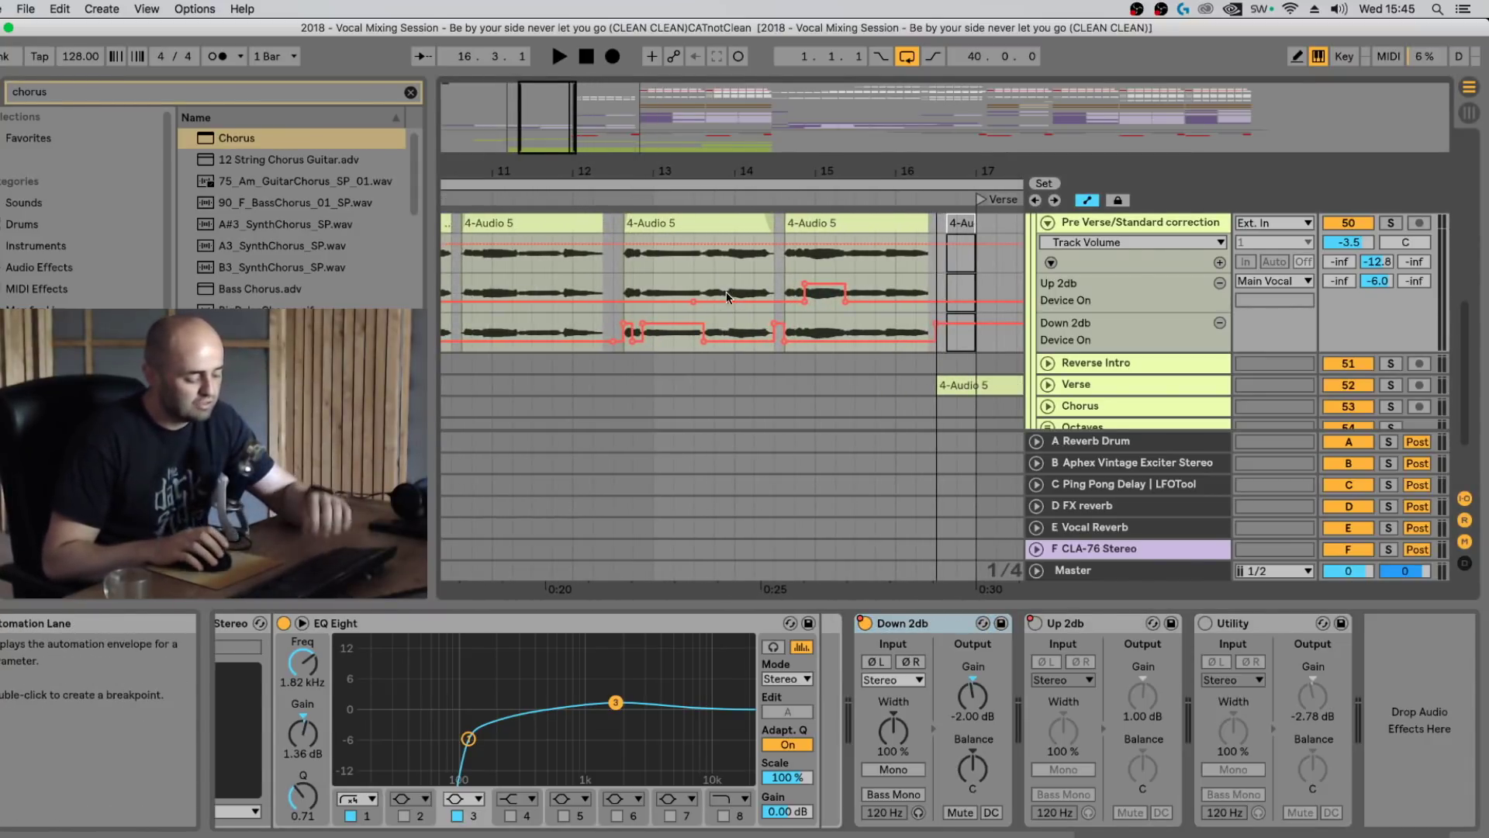
Step: Try drawing a short device-on block in the Up 2db automation lane near bar 13 using Draw Mode
click(1078, 626)
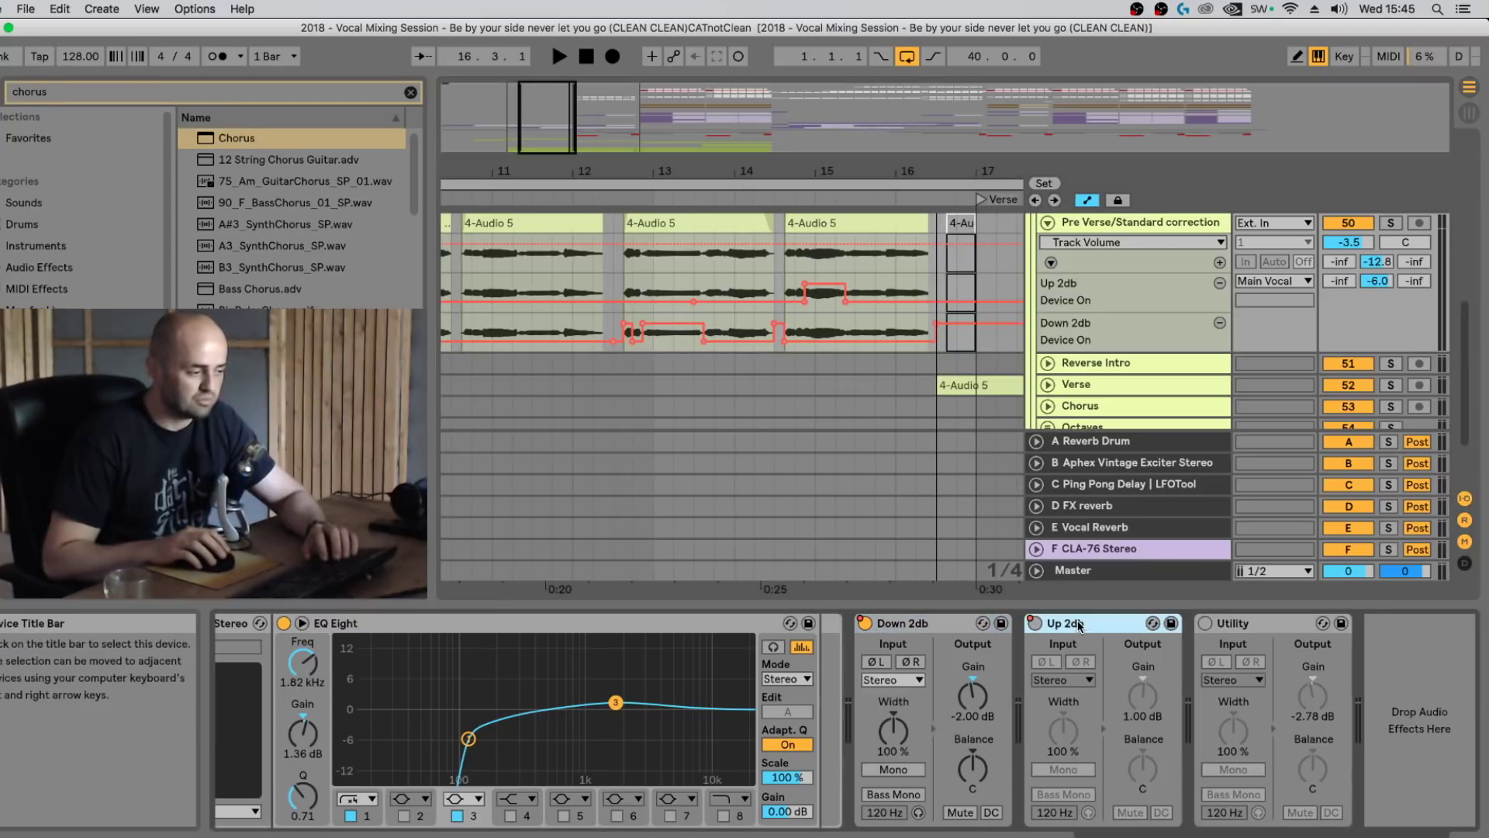
key(b)
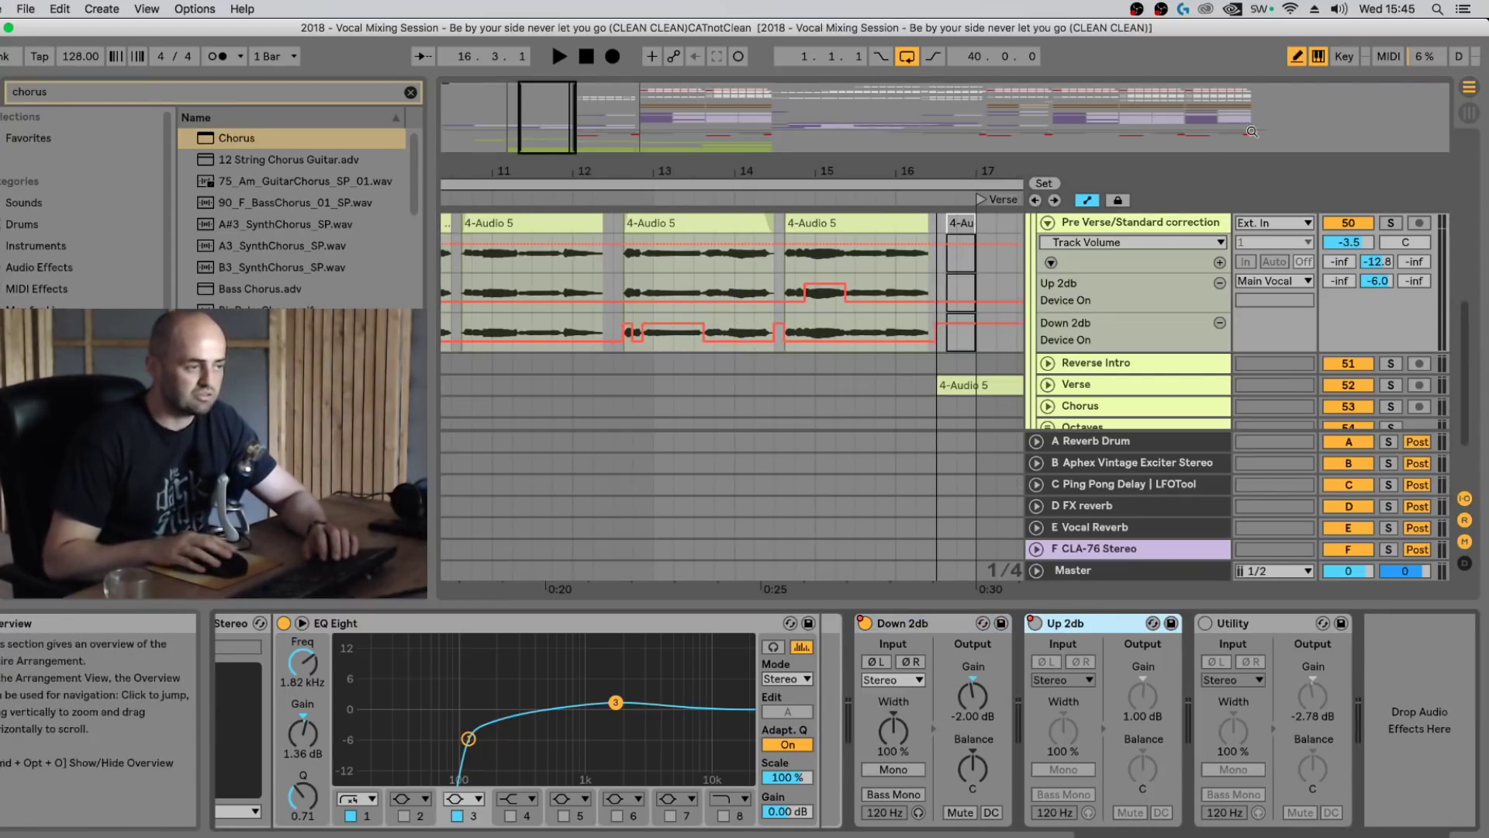
click(739, 273)
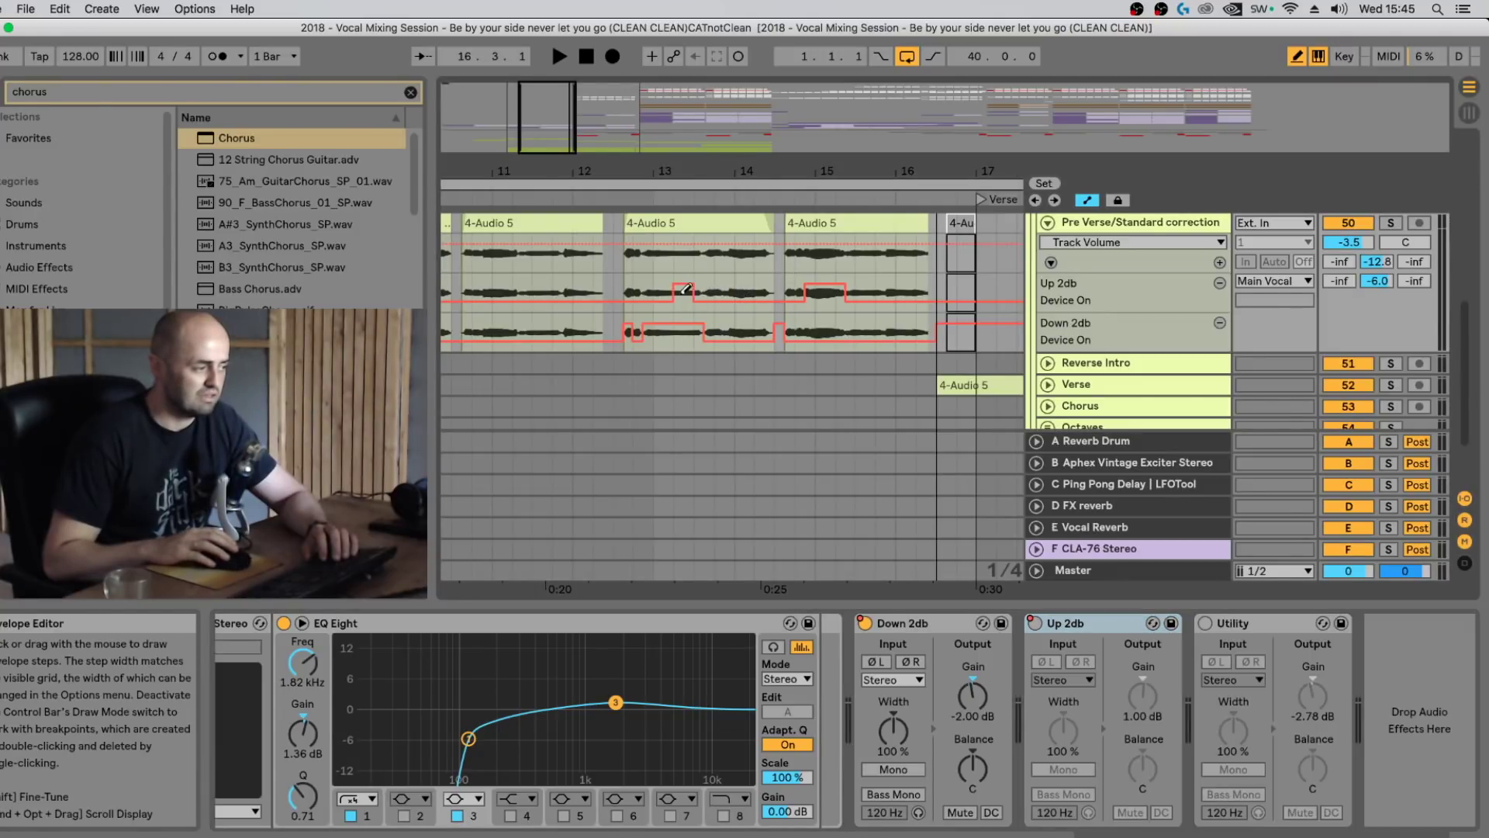
key(b)
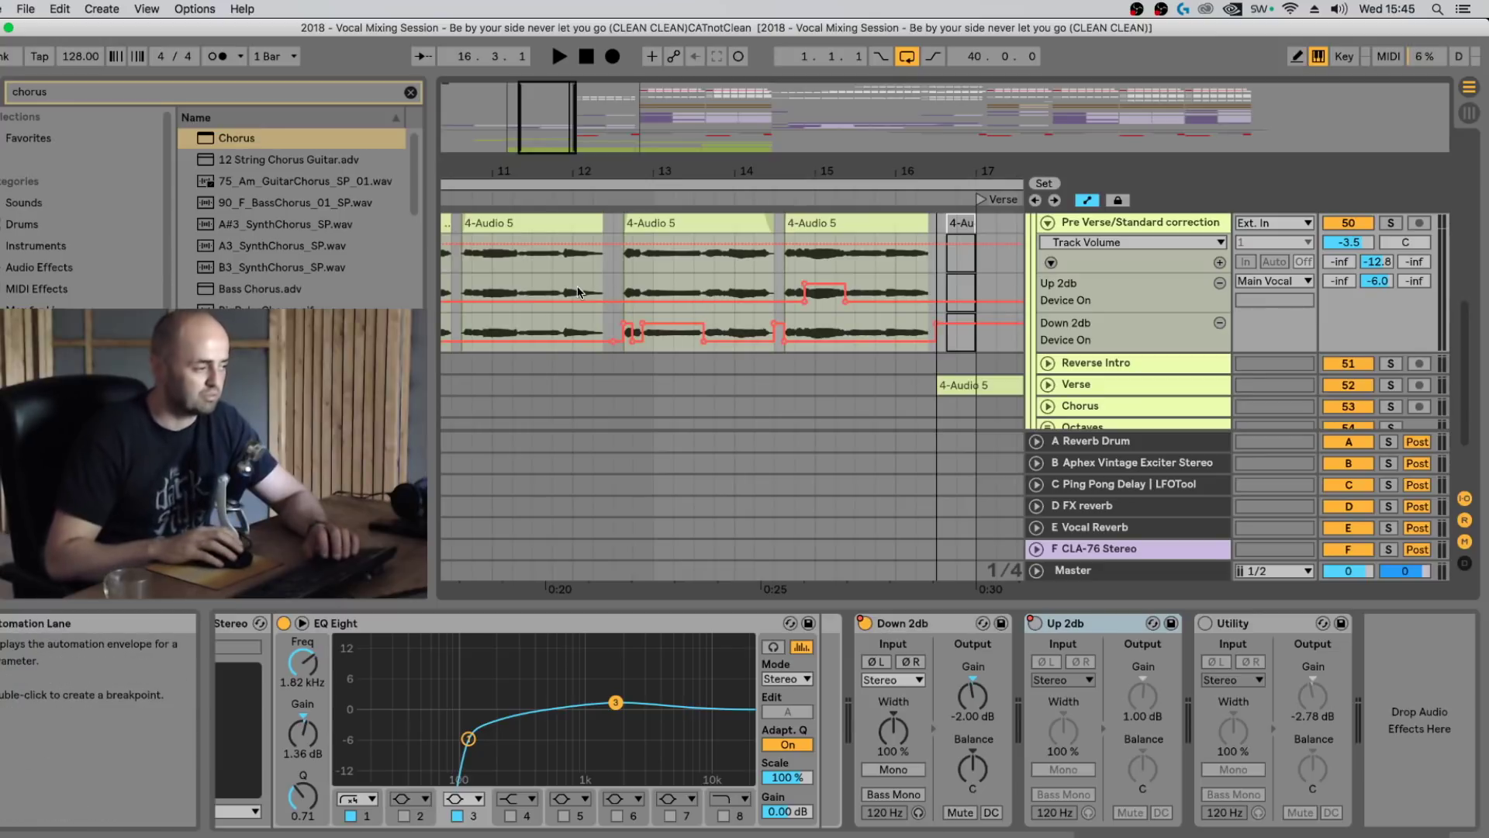
Step: Audition the Pre Verse vocal from about bar 12 while toggling the Down 2db and Up 2db devices, and re-enable their overridden automation
click(598, 288)
key(space)
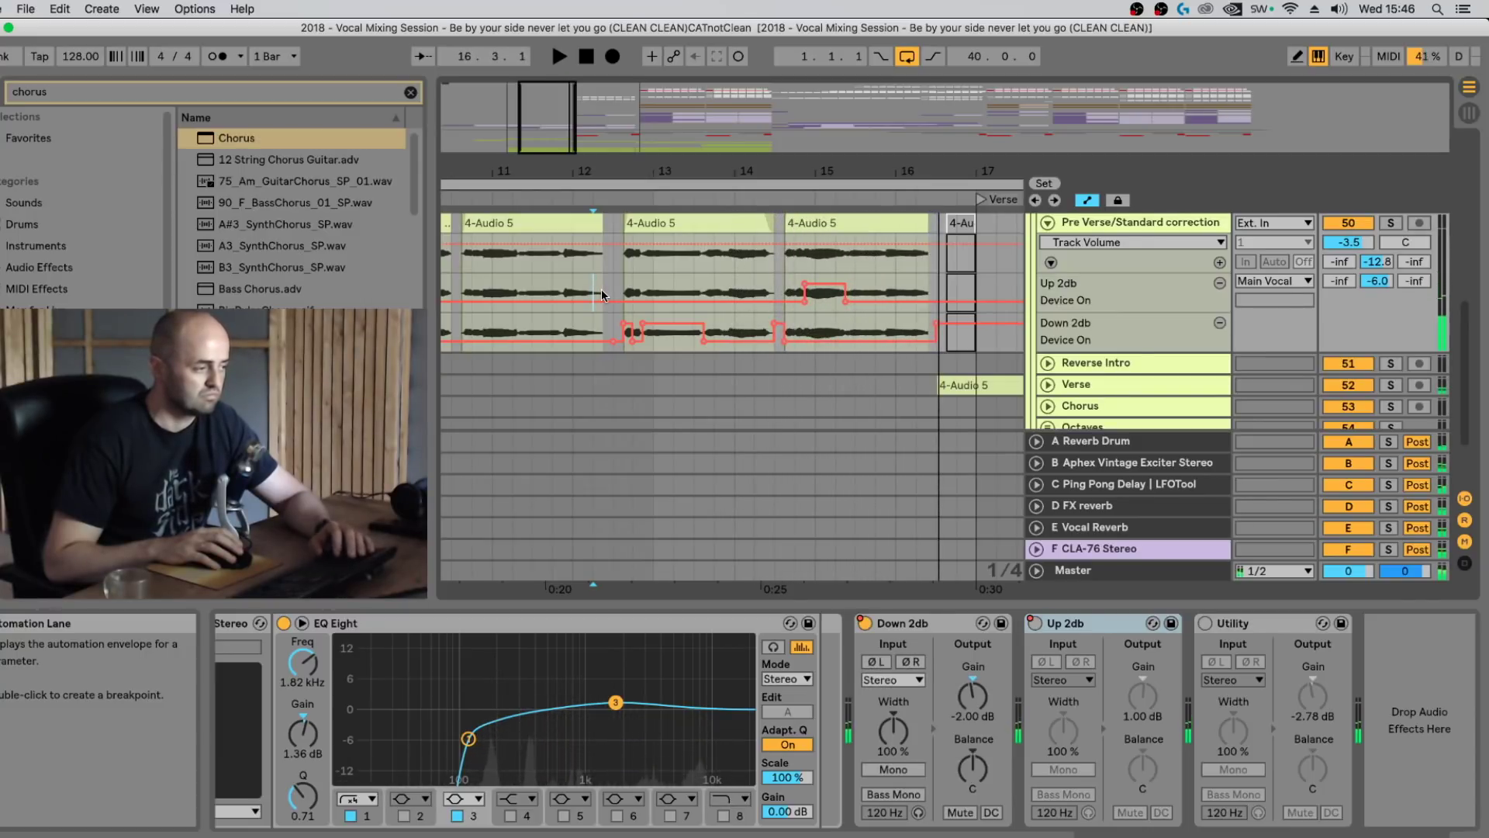
click(863, 623)
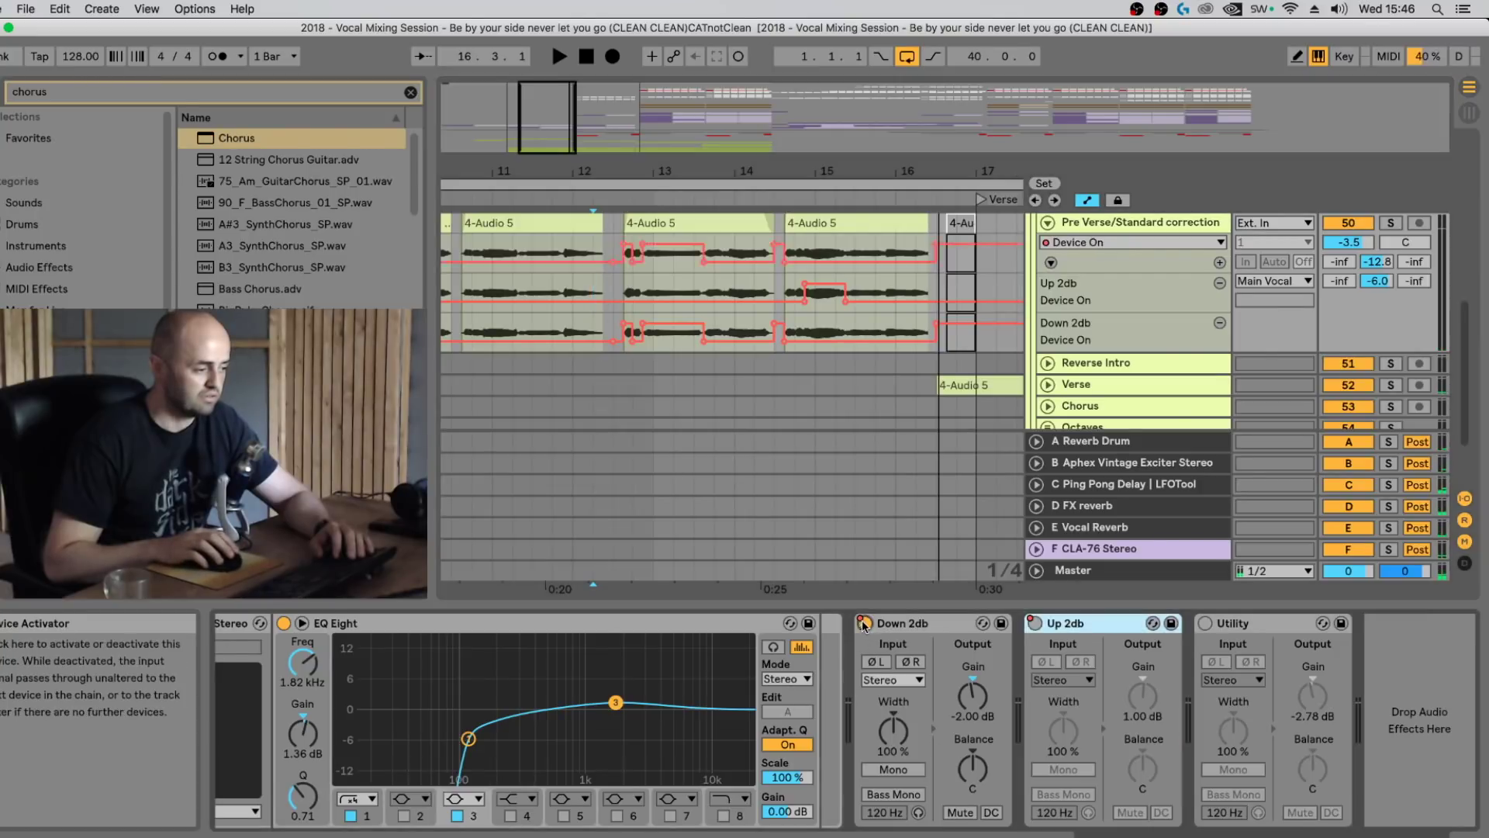
click(1034, 623)
click(1035, 623)
key(space)
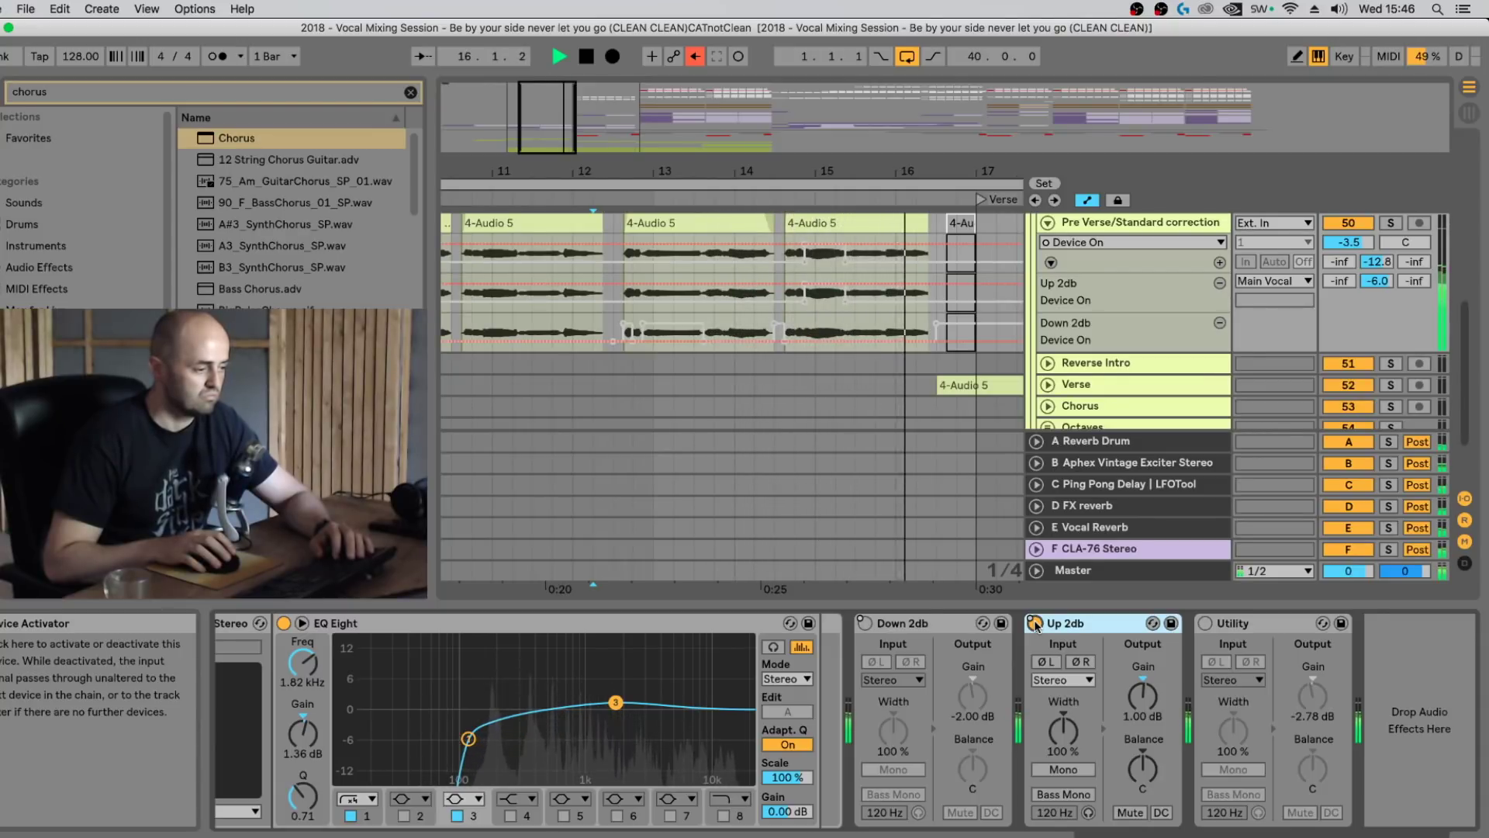
key(space)
click(1035, 625)
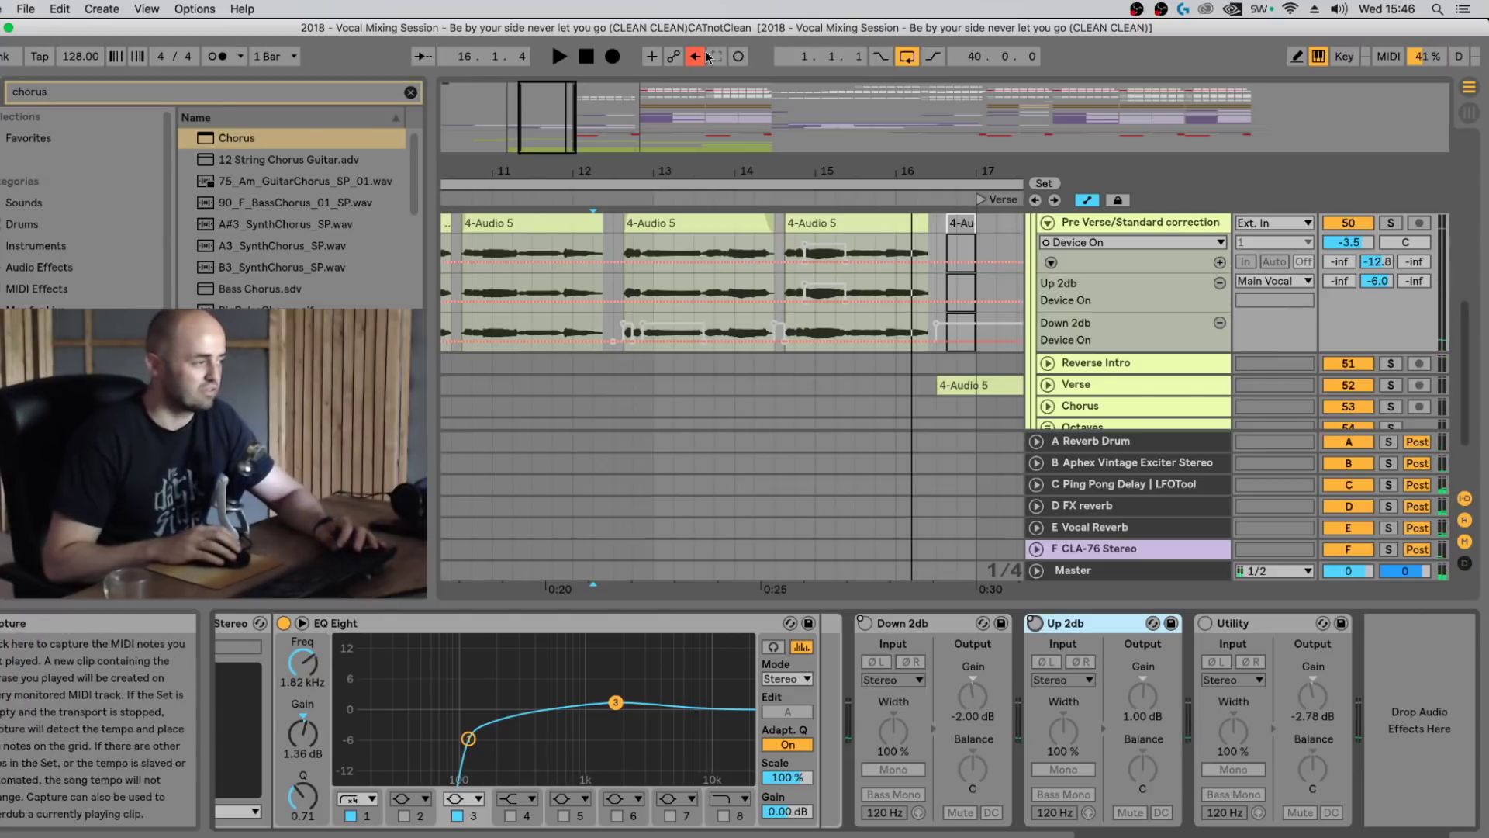
click(694, 56)
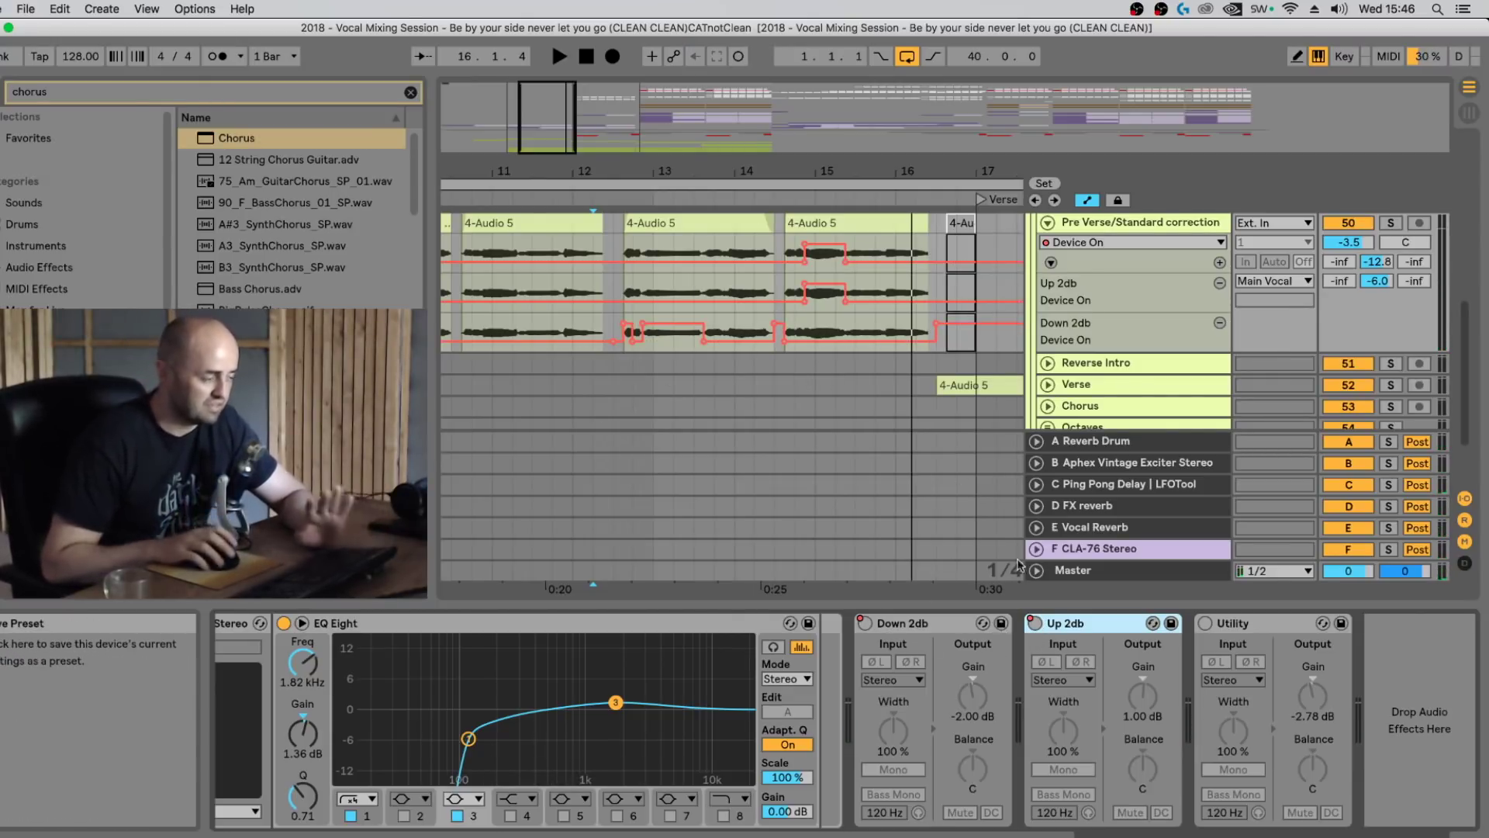
Step: Remove the extra Up 2db and Down 2db automation lanes from the Pre Verse/Standard correction track
drag(963, 171, 899, 103)
click(1219, 283)
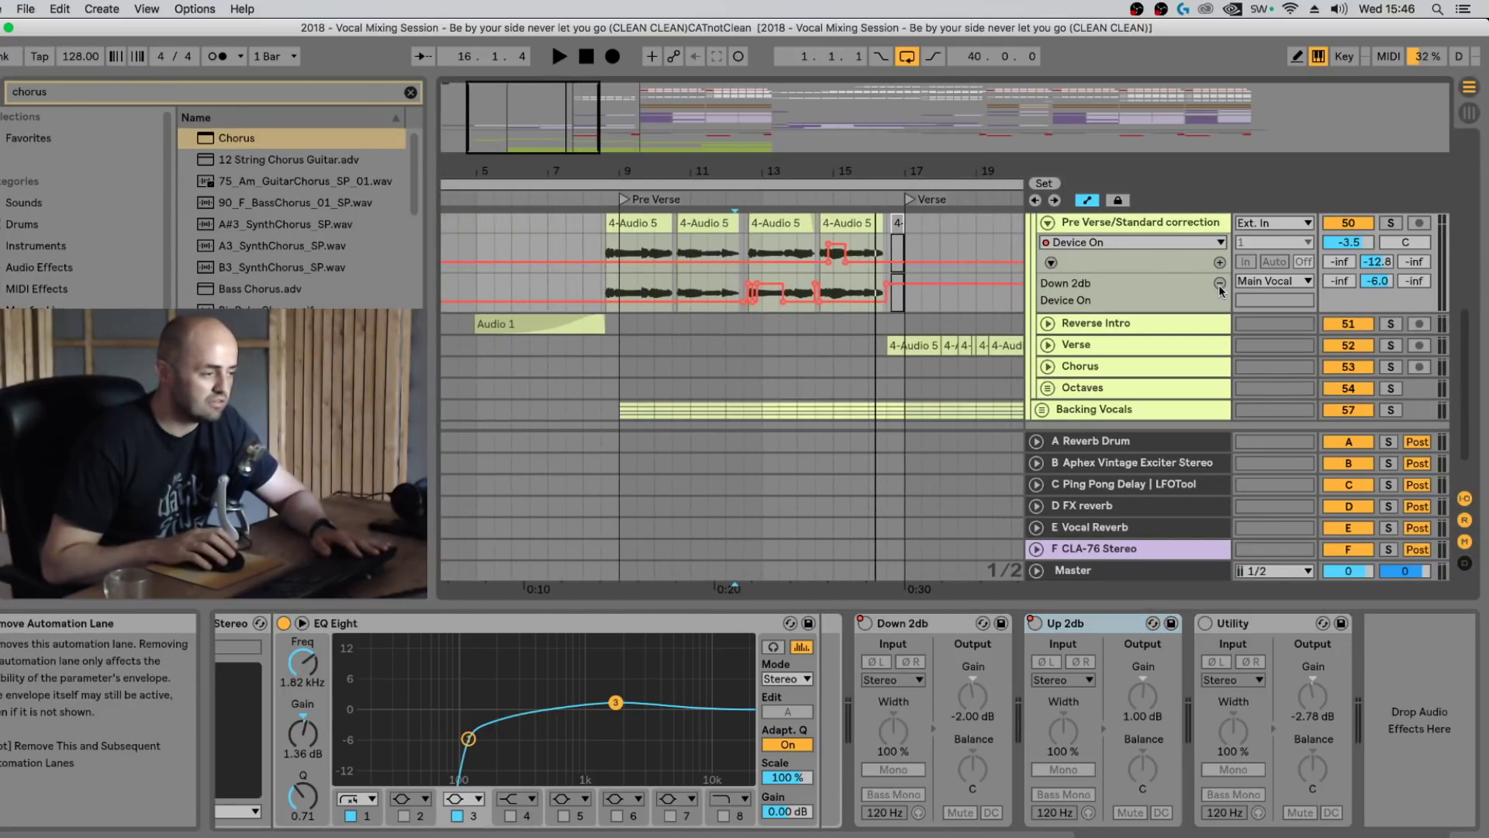
click(1219, 284)
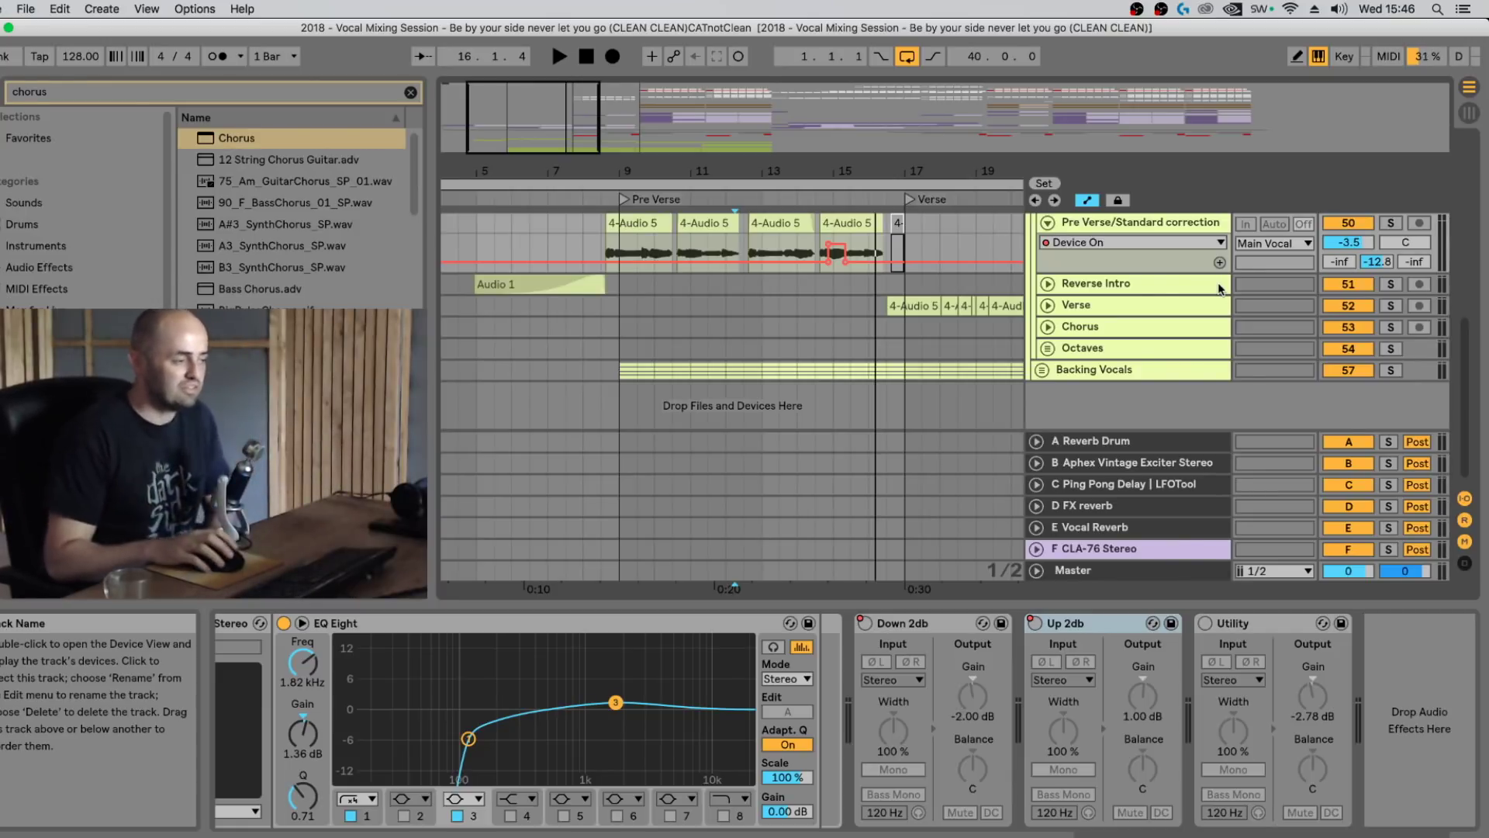
scroll(1198, 315, up, 2)
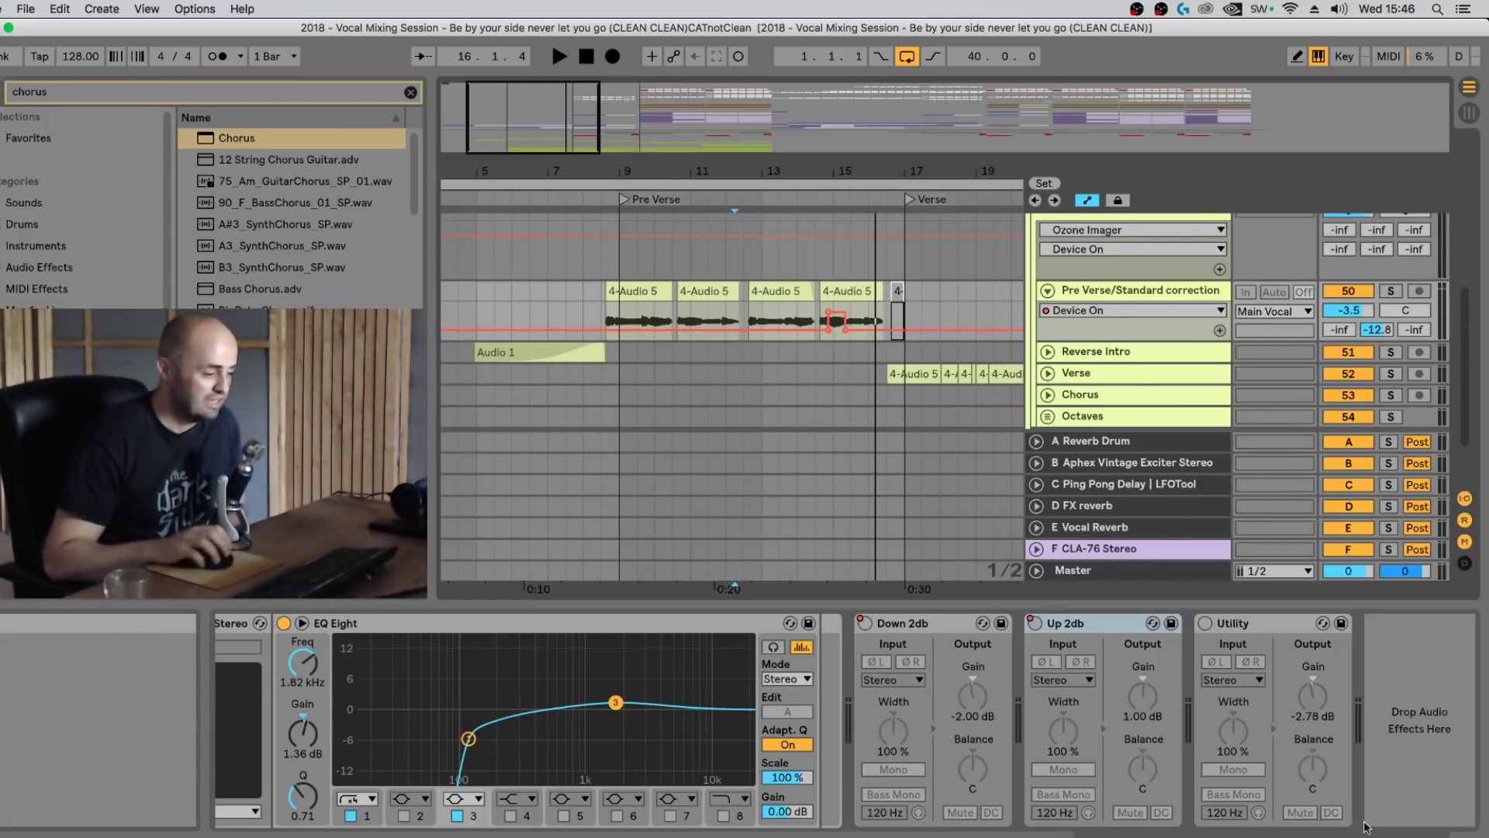
Step: Examine the Verse track's device chain through to its last Utility, and return to the Pre Verse/Standard correction track's devices
mouse_move(1415, 837)
mouse_down()
mouse_move(1233, 837)
mouse_move(1419, 837)
mouse_up()
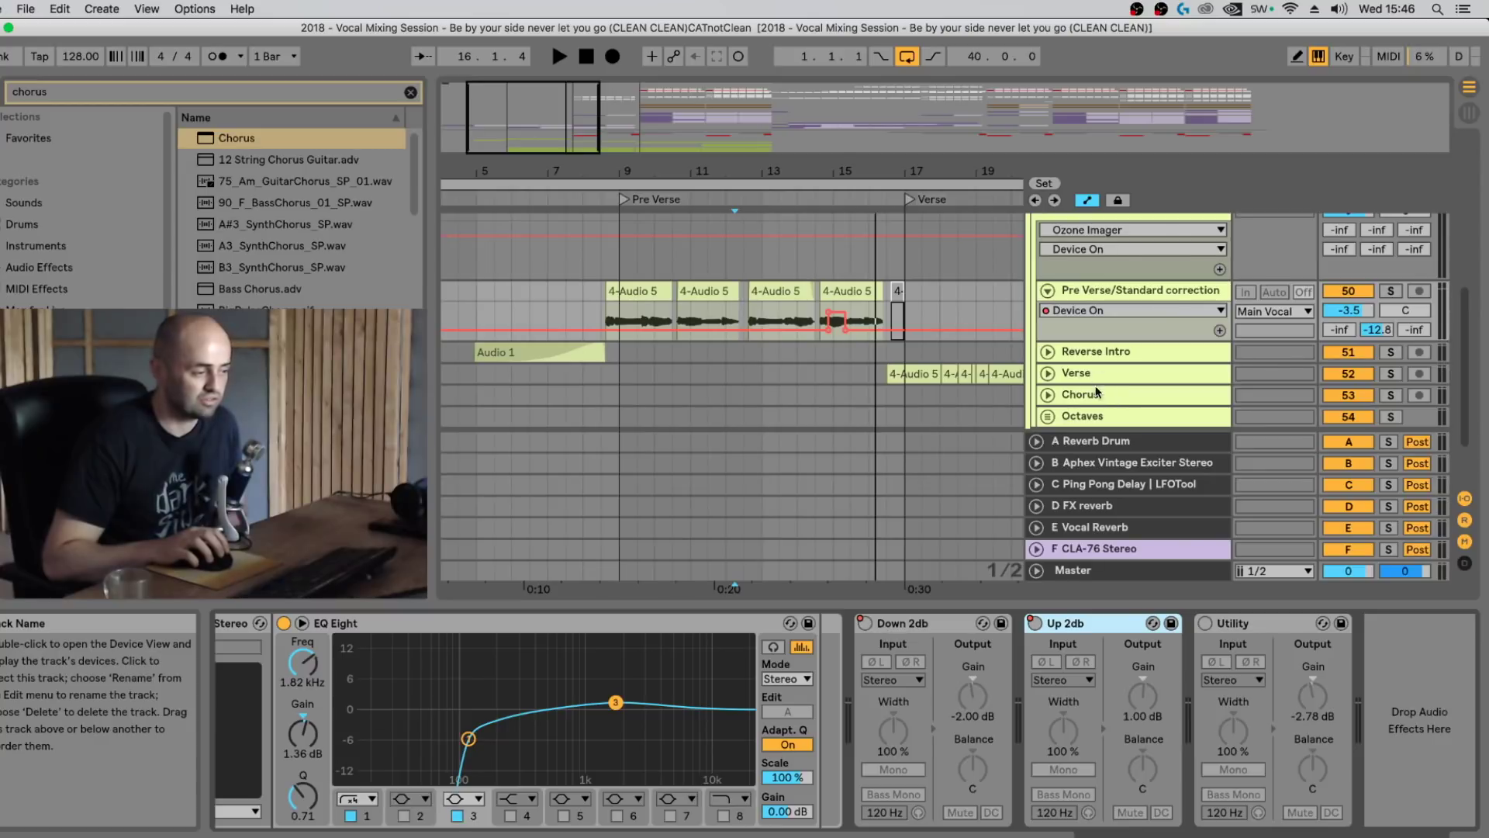
drag(970, 178, 931, 163)
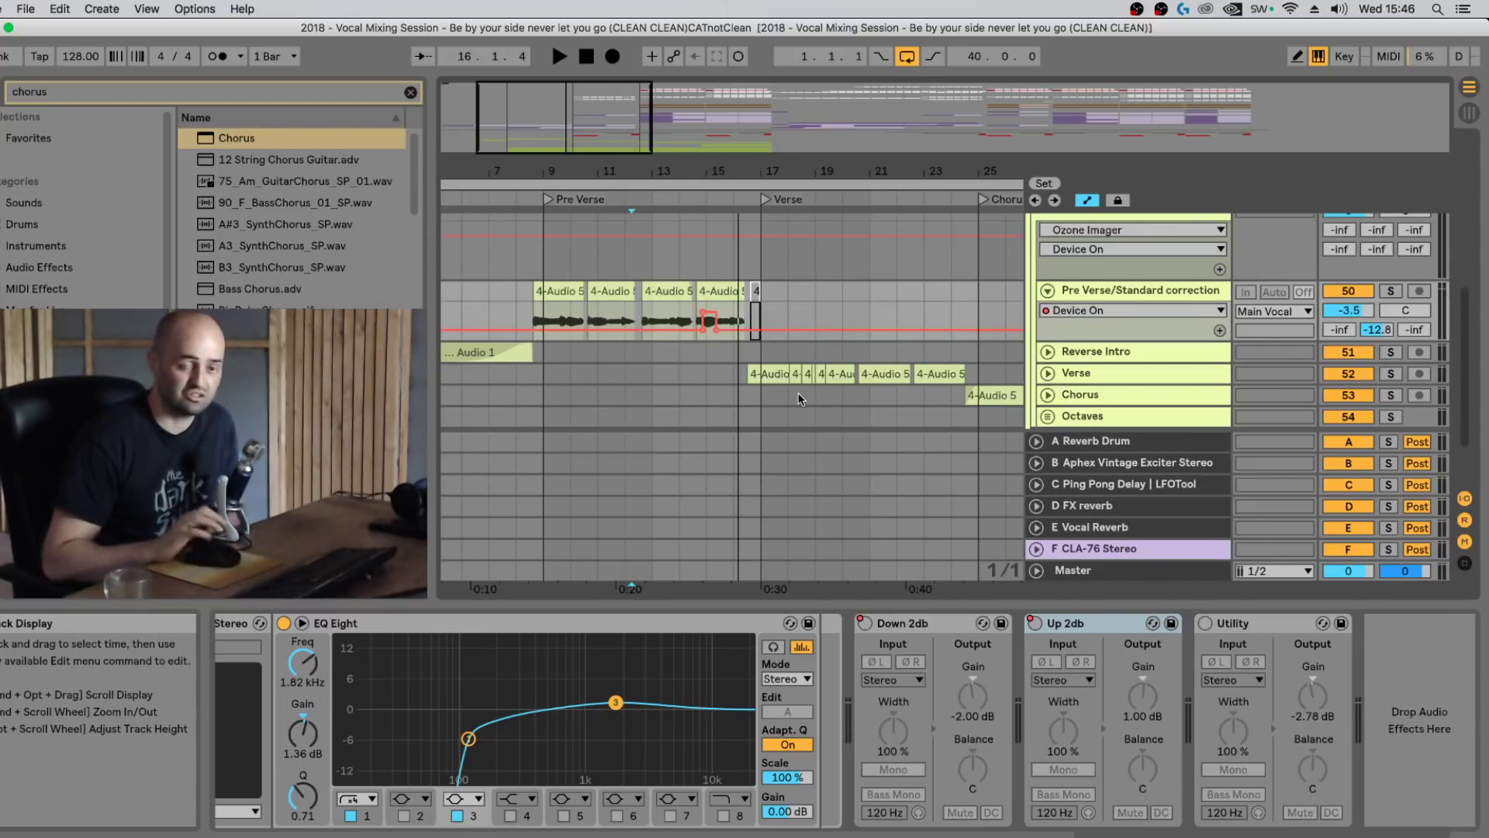
click(1075, 379)
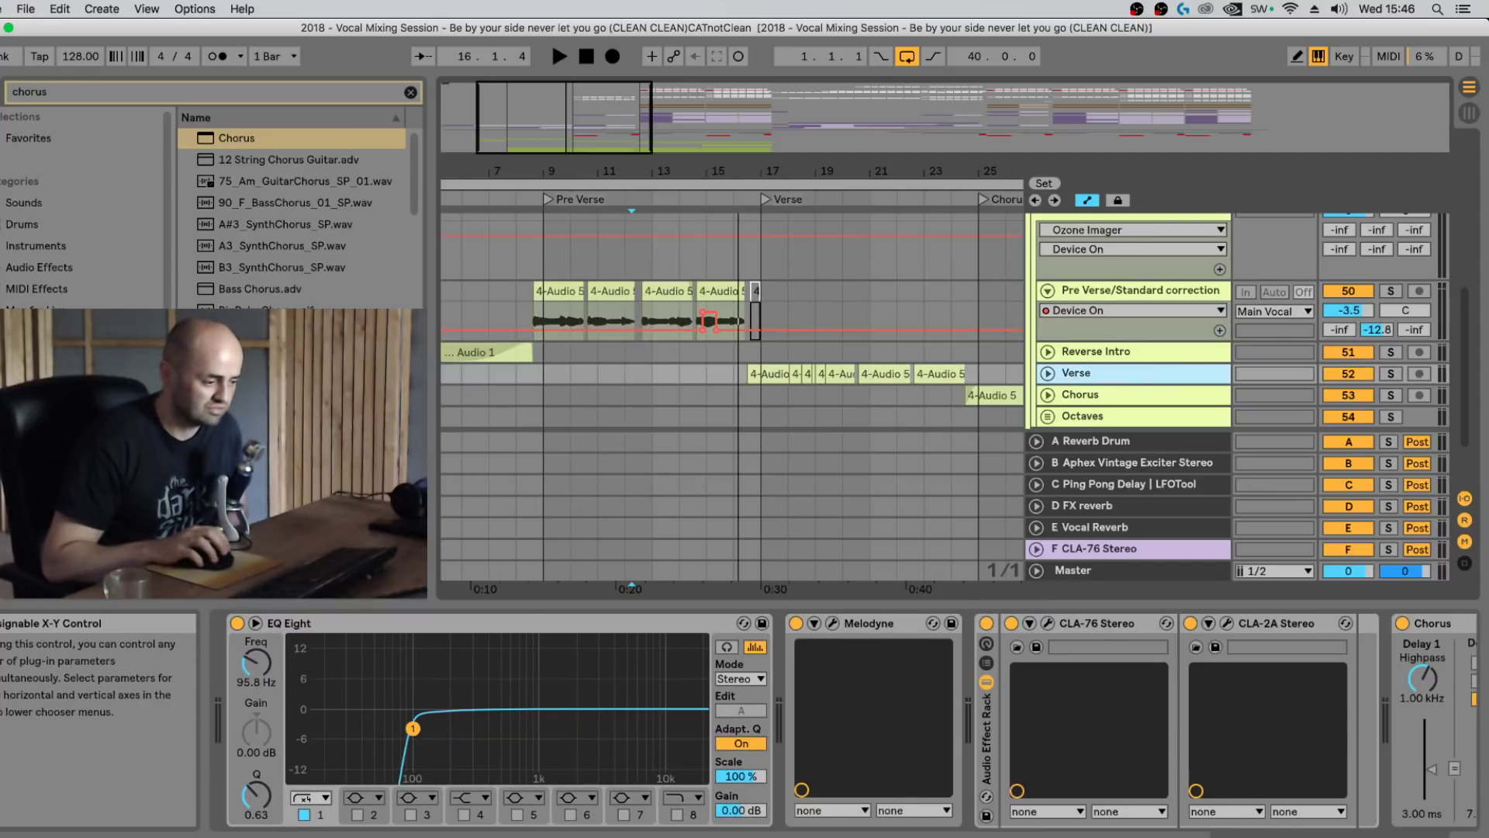
drag(1338, 837, 1412, 836)
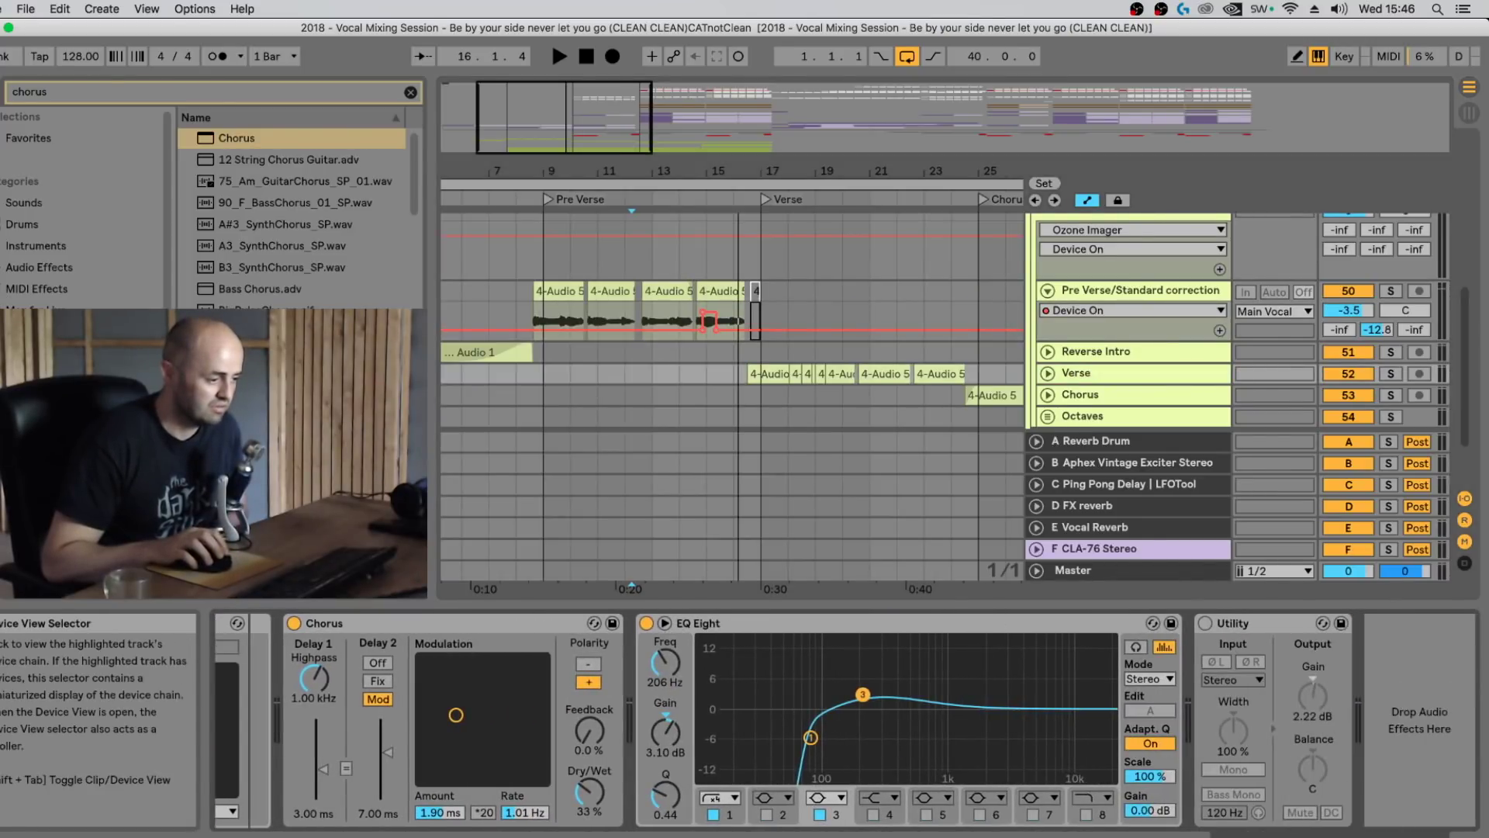
click(1110, 290)
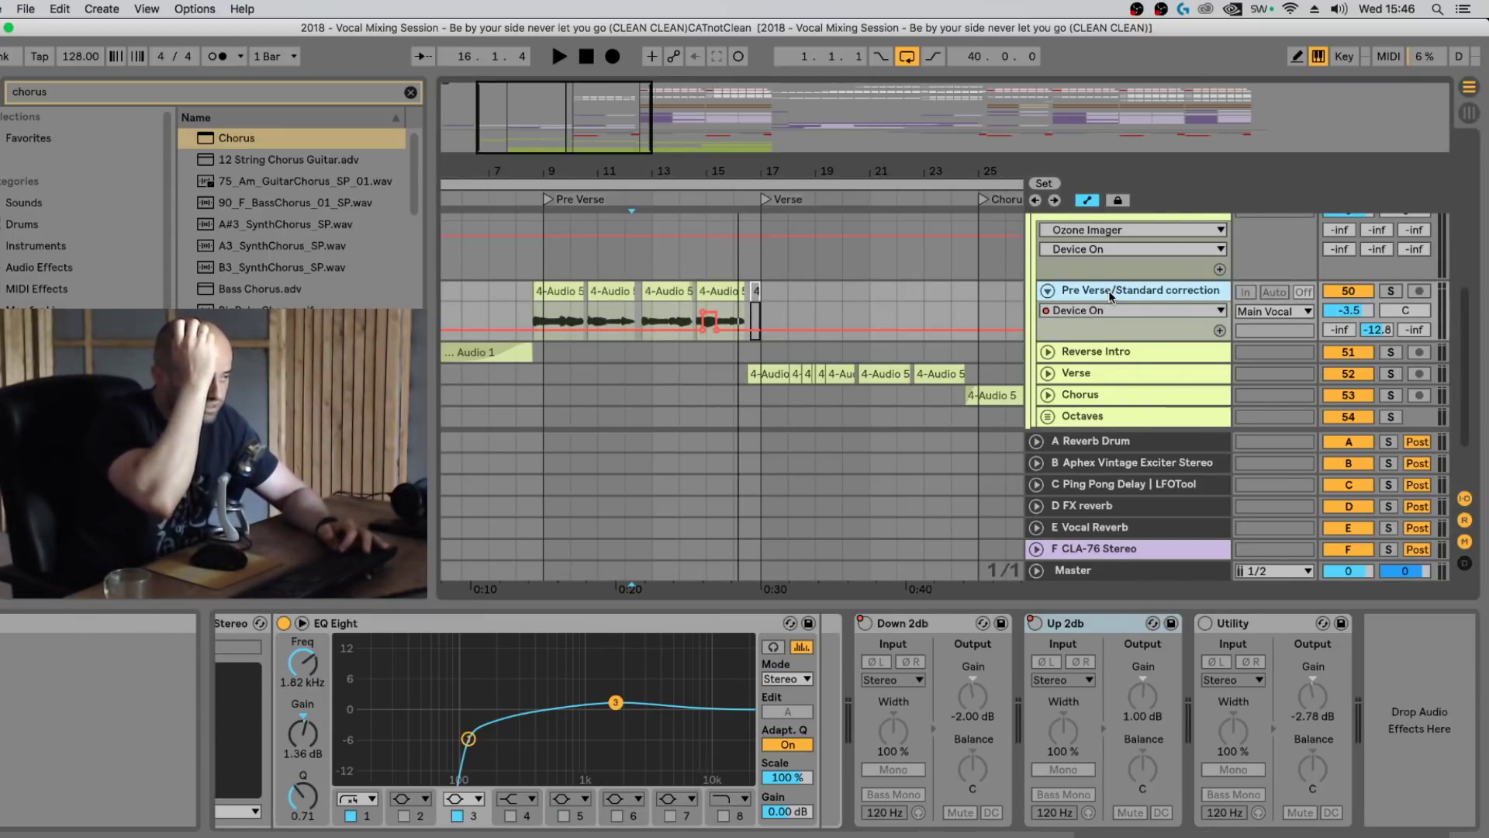
Step: Fold the Pre Verse/Standard correction track and open the Ozone Imager plug-in window on the Main Vocal group
drag(952, 172, 858, 154)
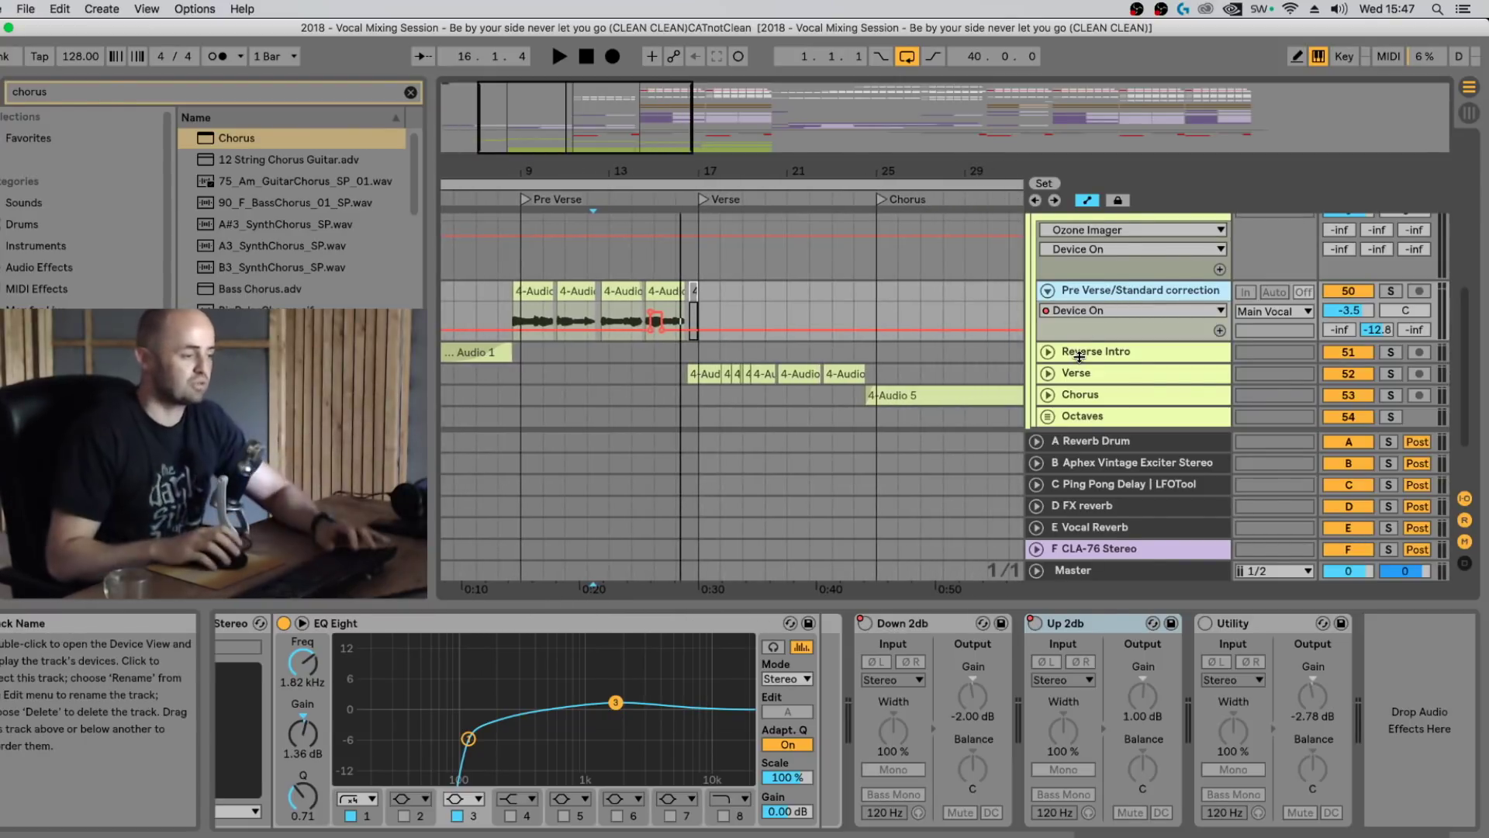
click(1047, 290)
scroll(1139, 304, up, 2)
click(1119, 264)
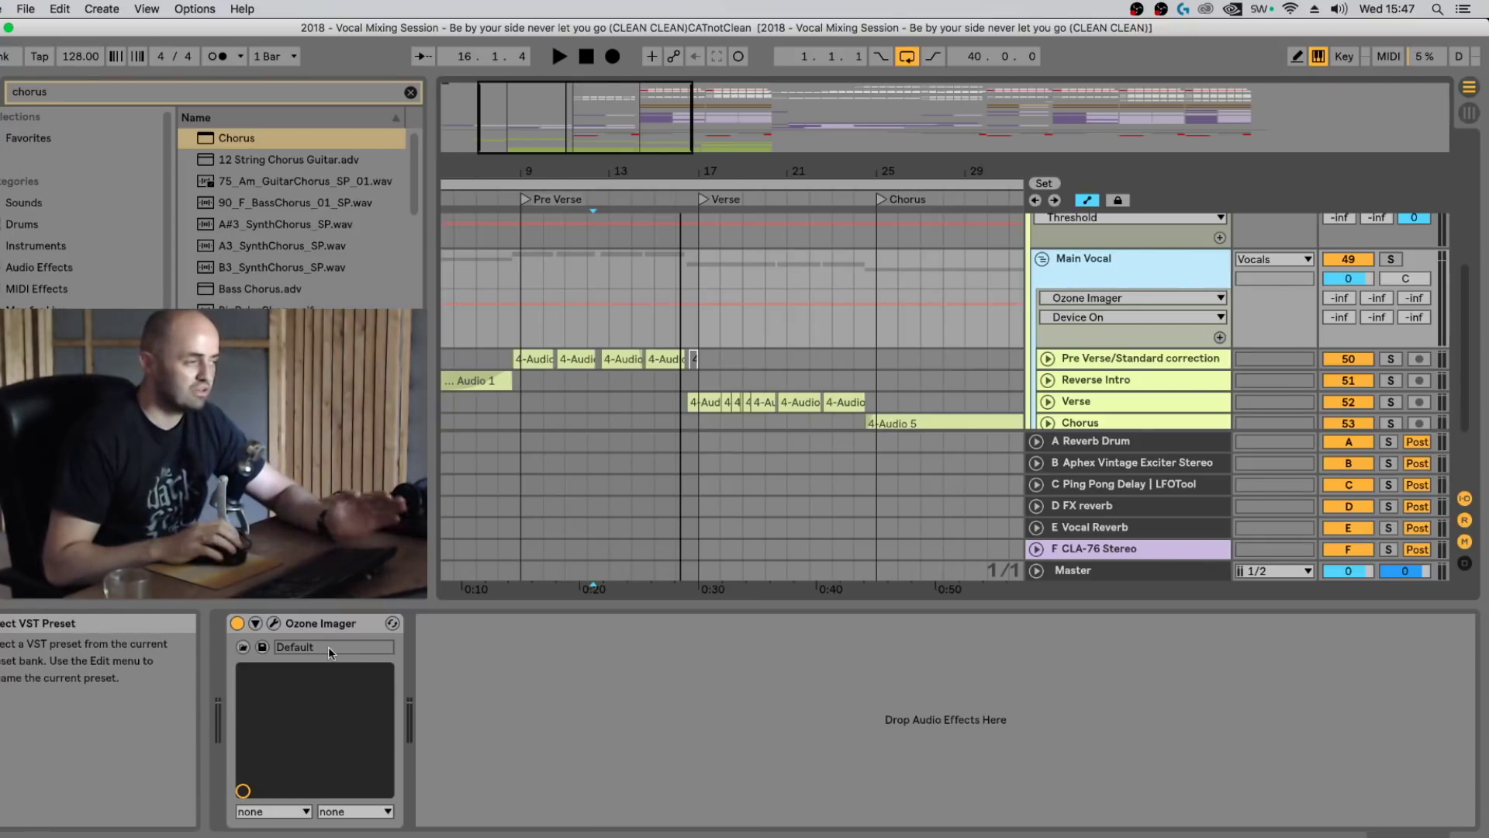
click(274, 624)
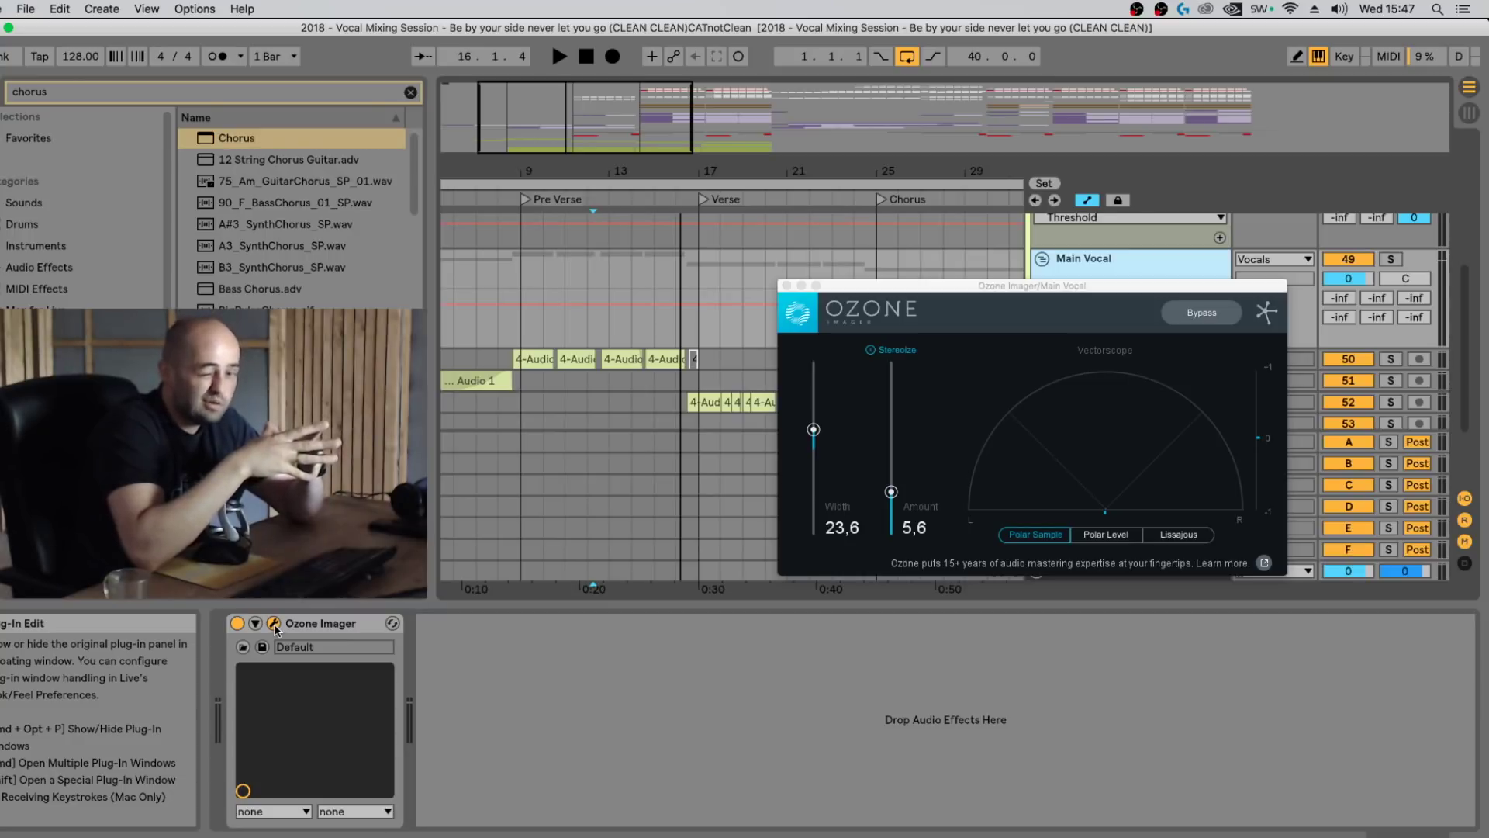
Step: Solo the Main Vocal group and audition the Verse while bypassing and re-enabling its Ozone Imager device
click(1391, 258)
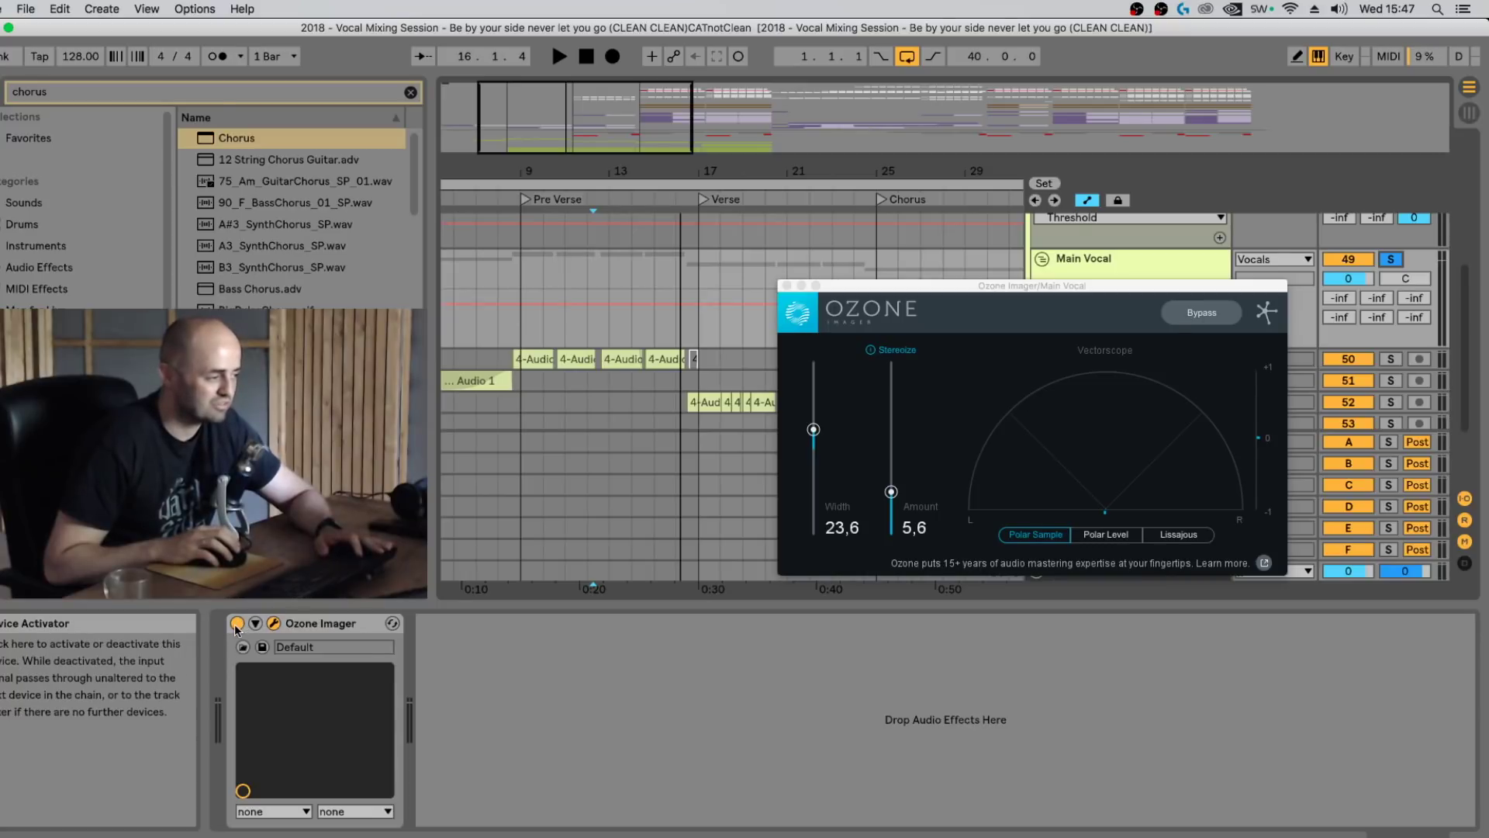
key(space)
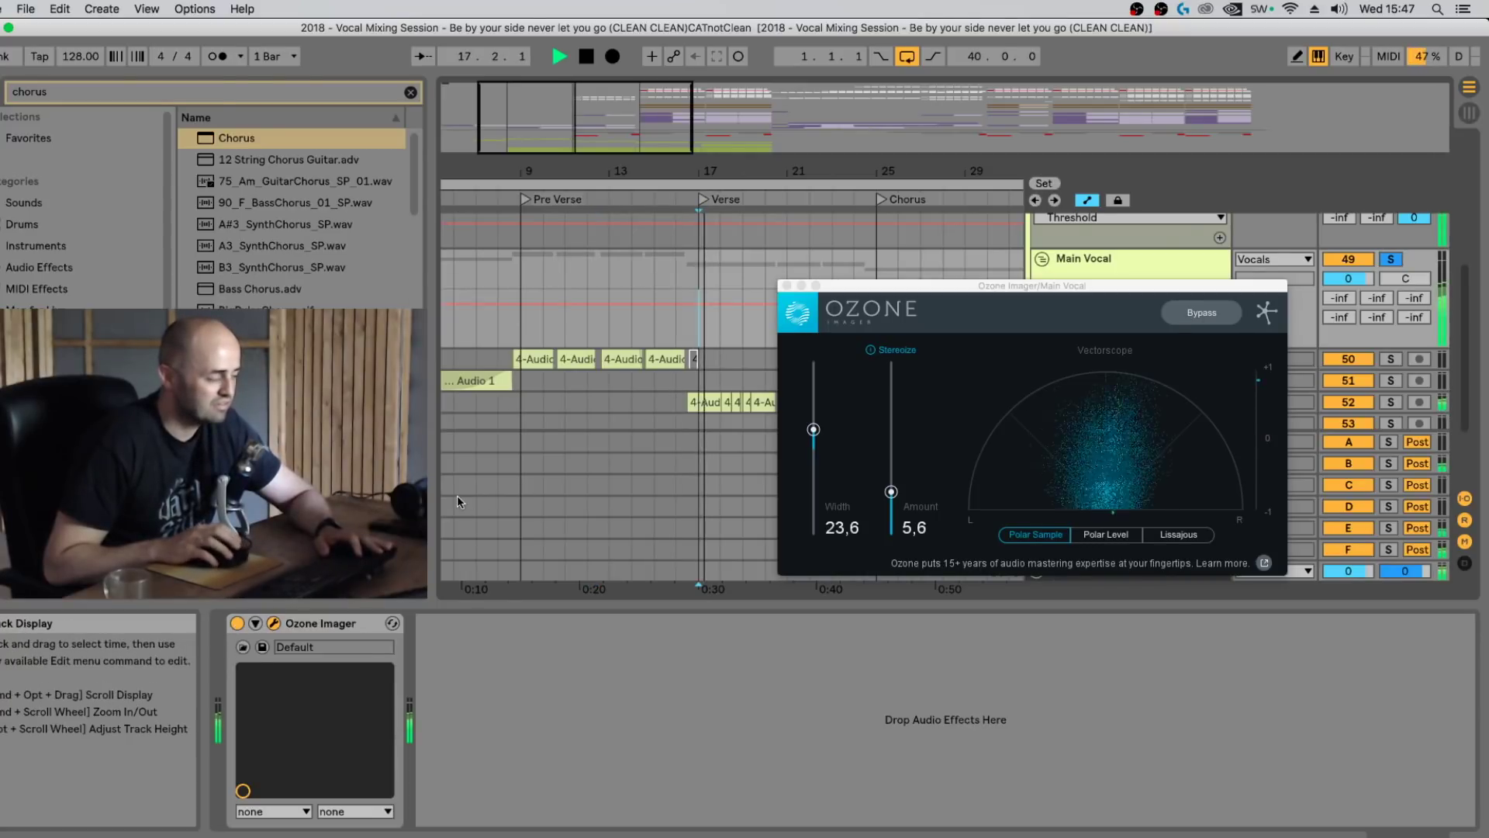
click(238, 625)
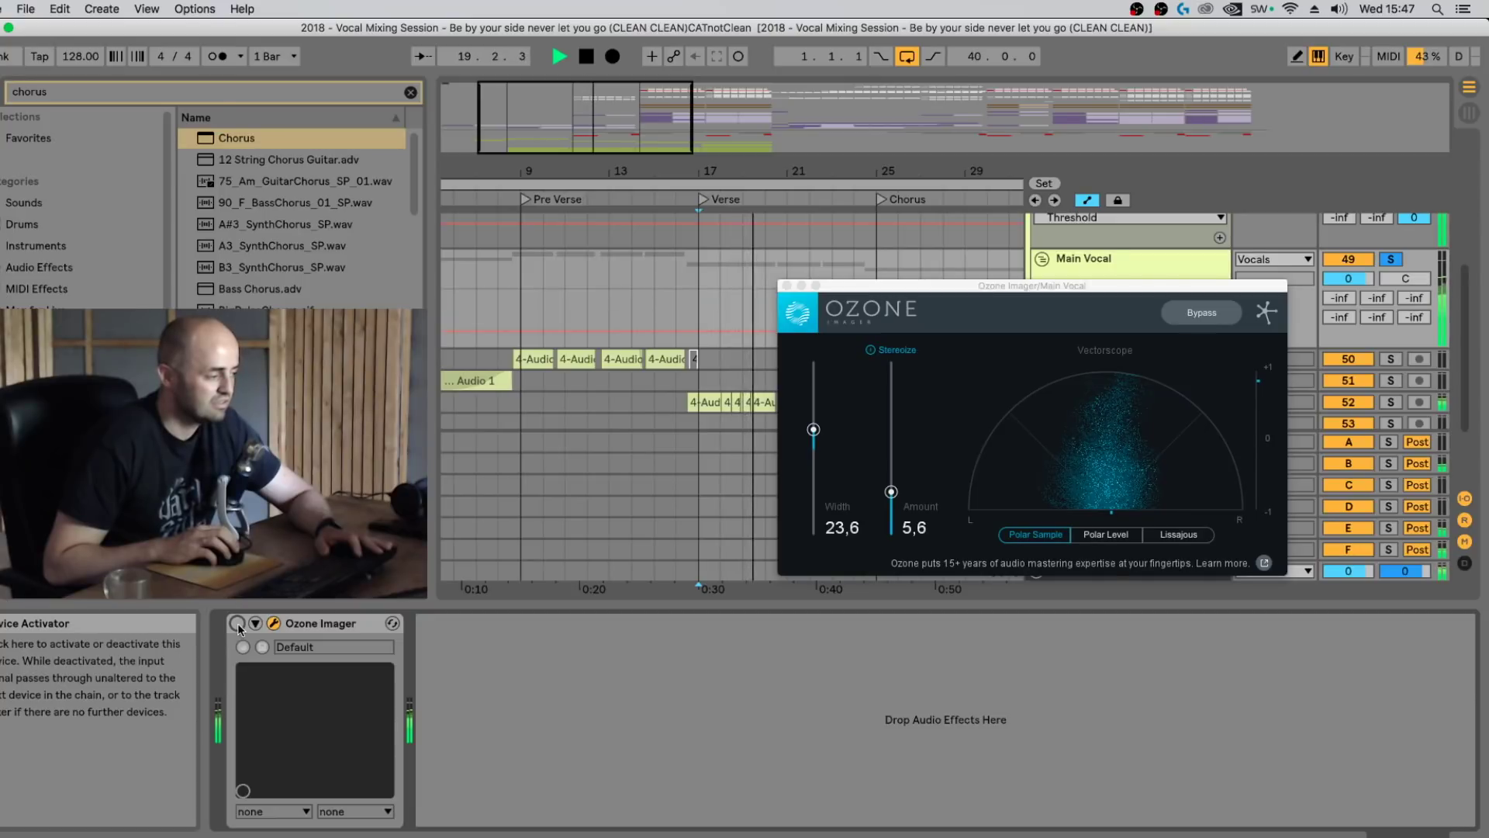
click(237, 624)
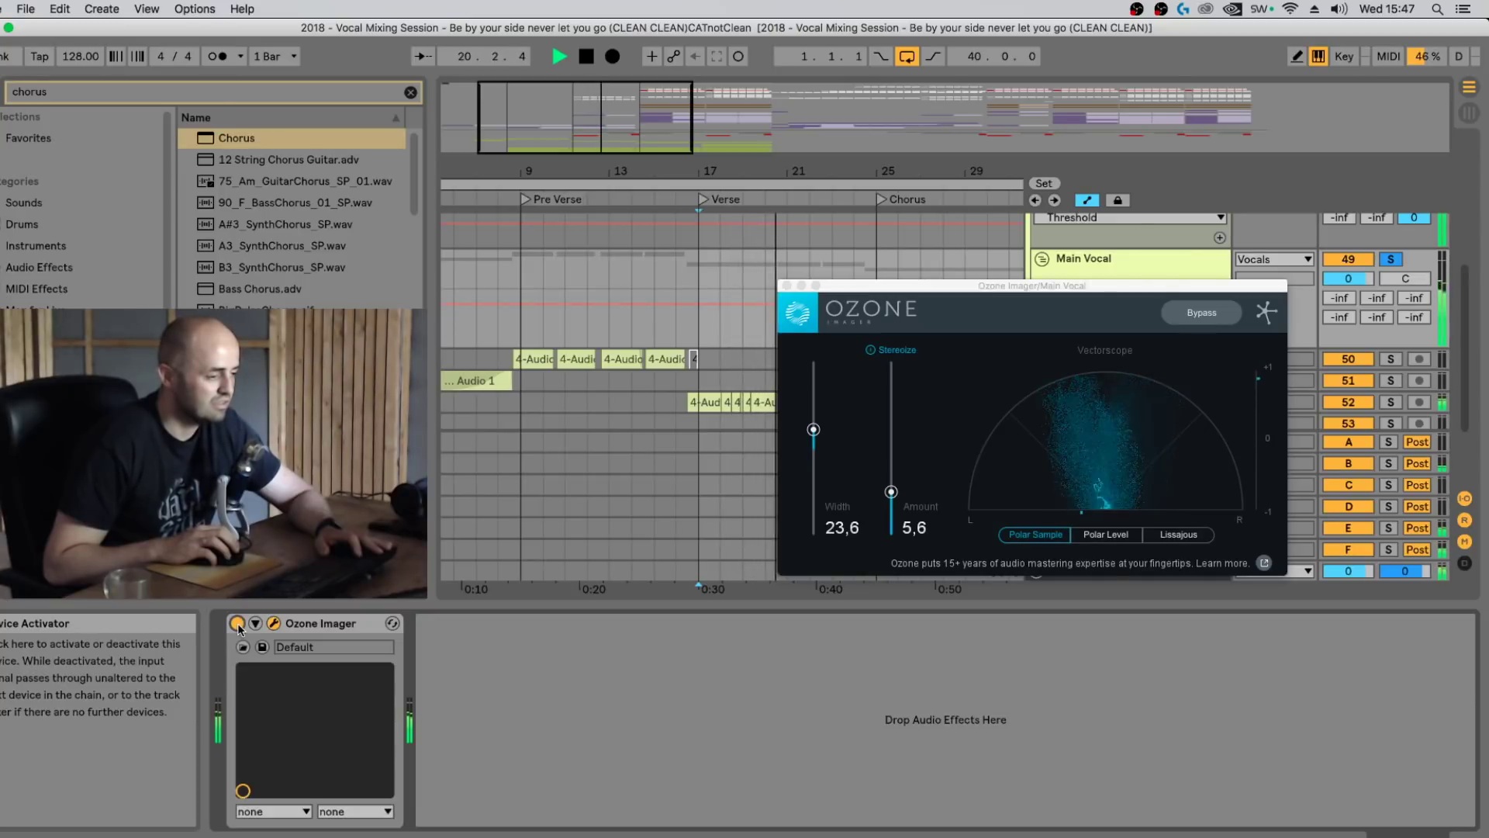
click(237, 624)
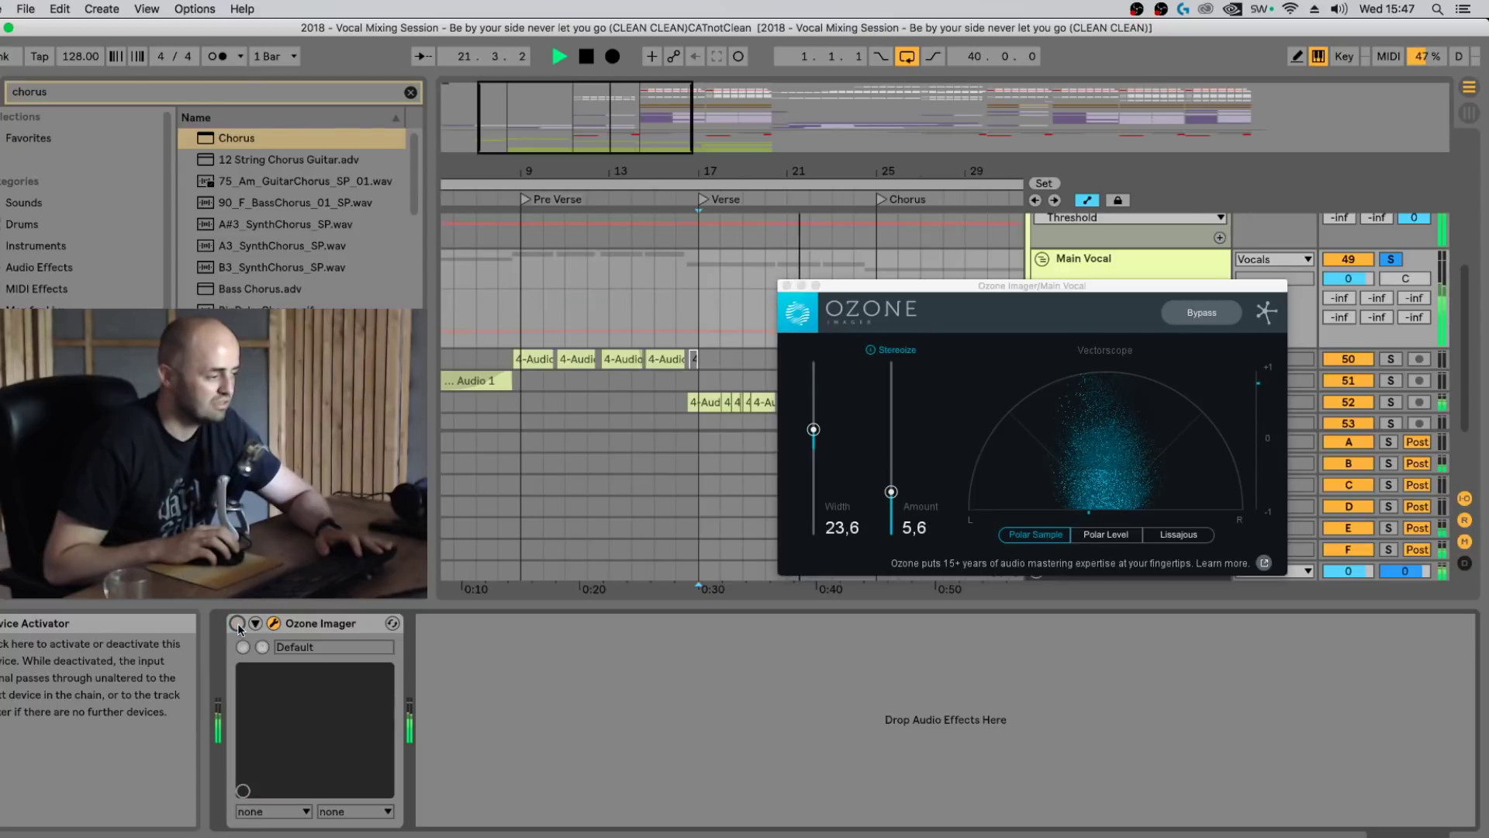
click(237, 624)
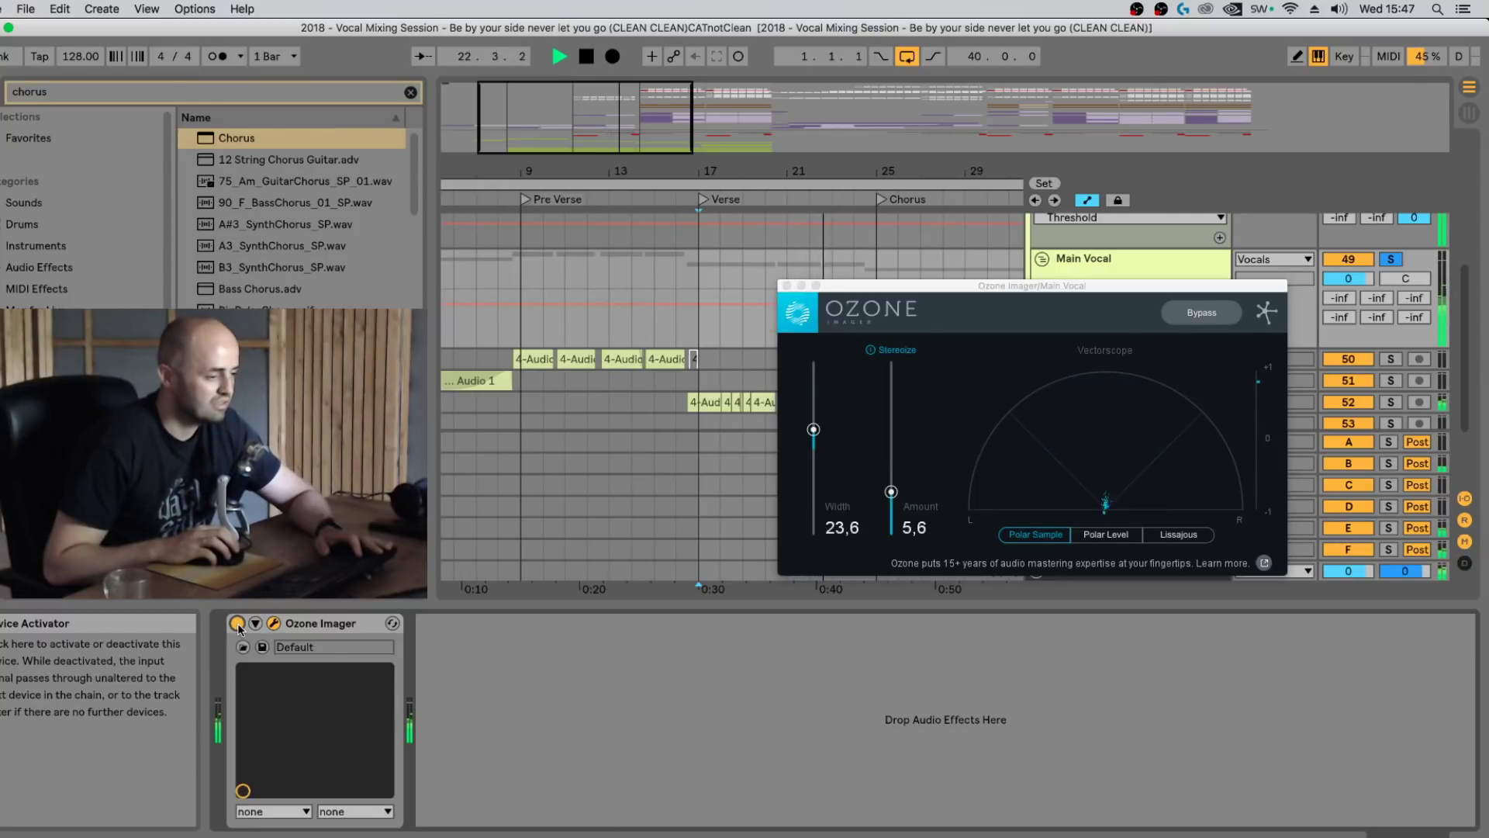
key(space)
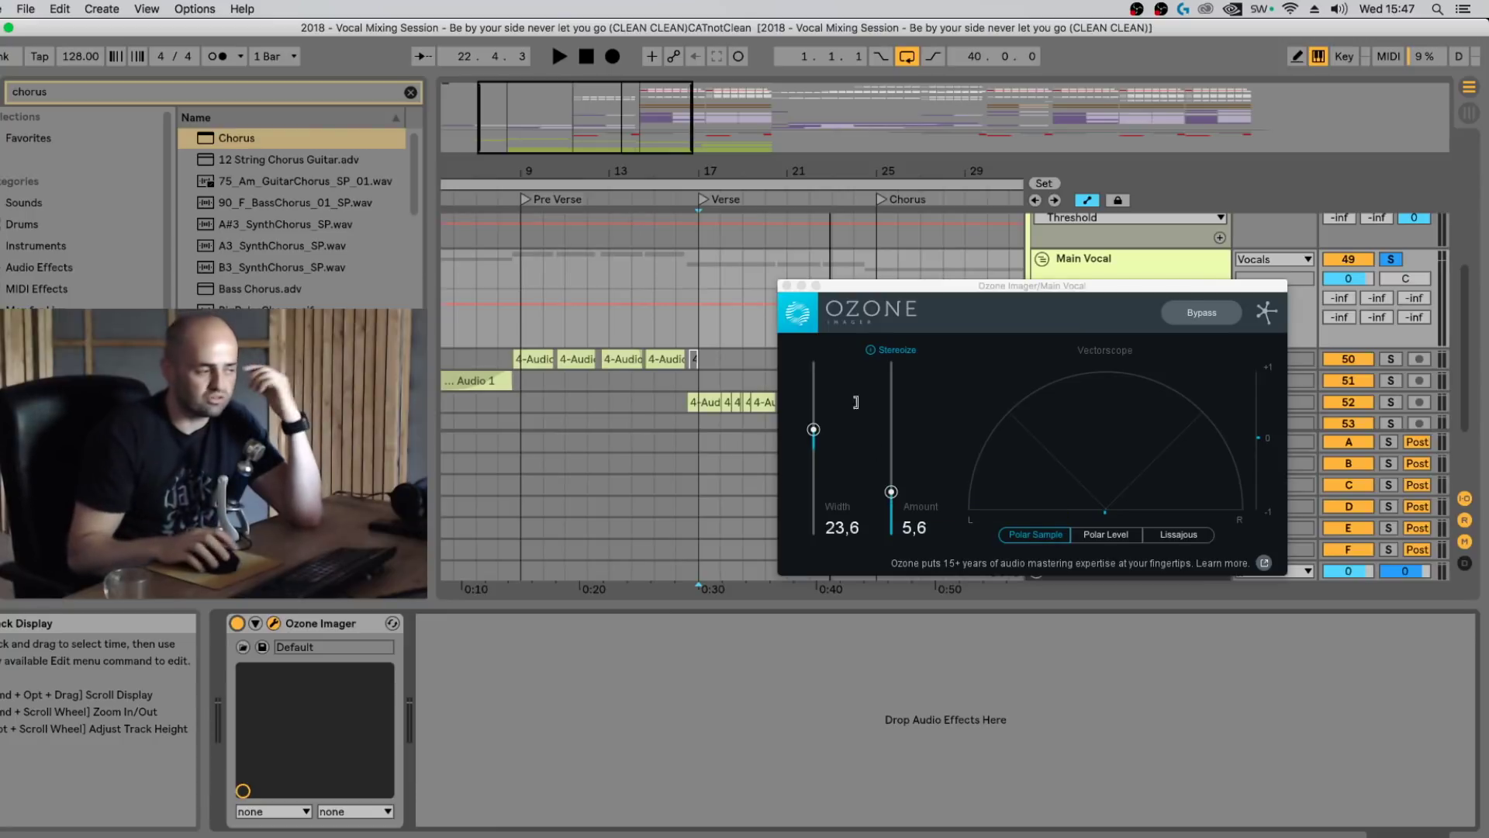
Step: Close the Ozone Imager plug-in window and unsolo the Main Vocal group
click(786, 287)
drag(864, 163, 732, 161)
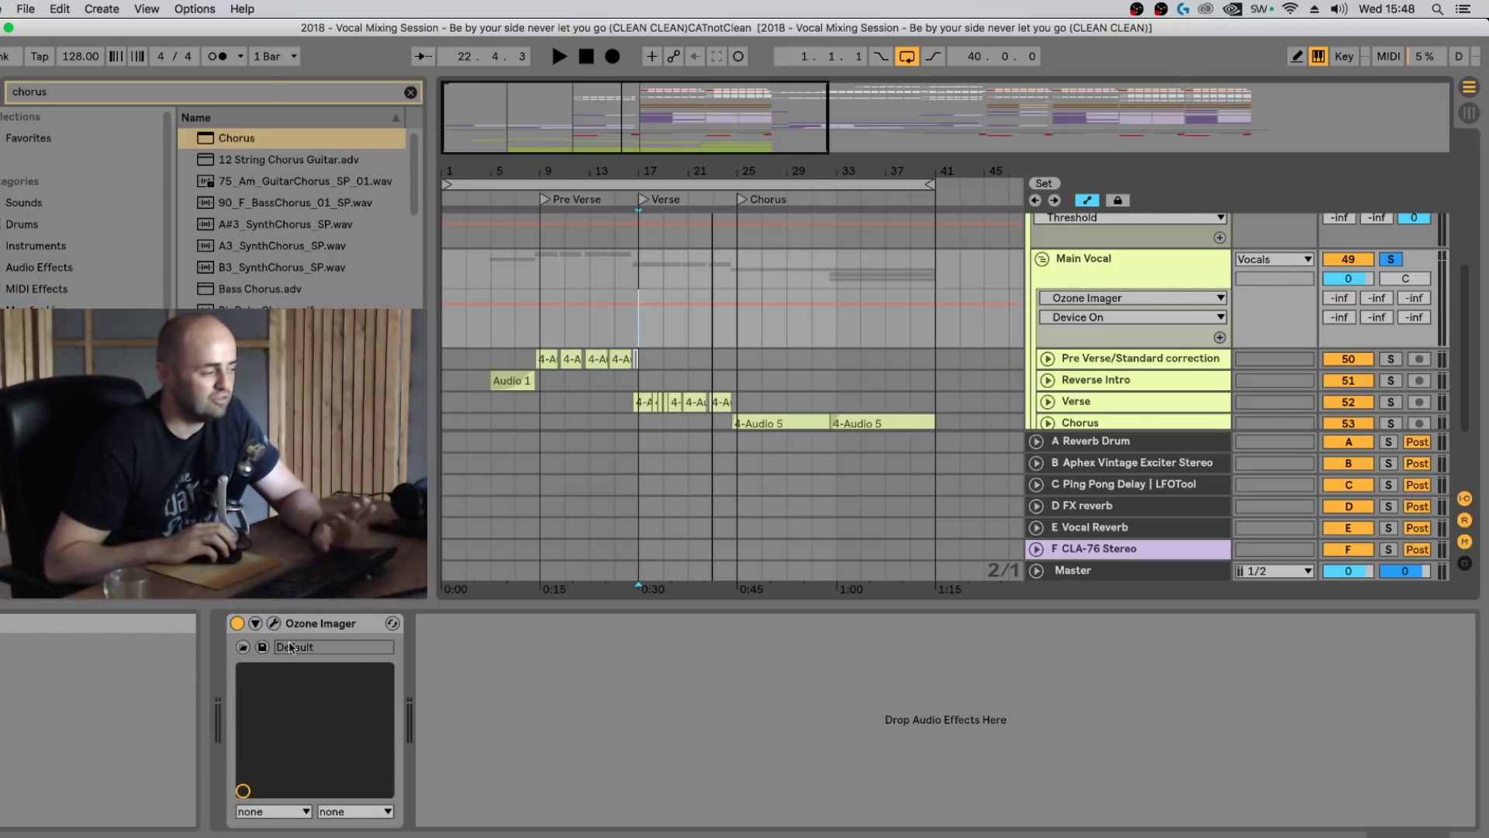
click(340, 625)
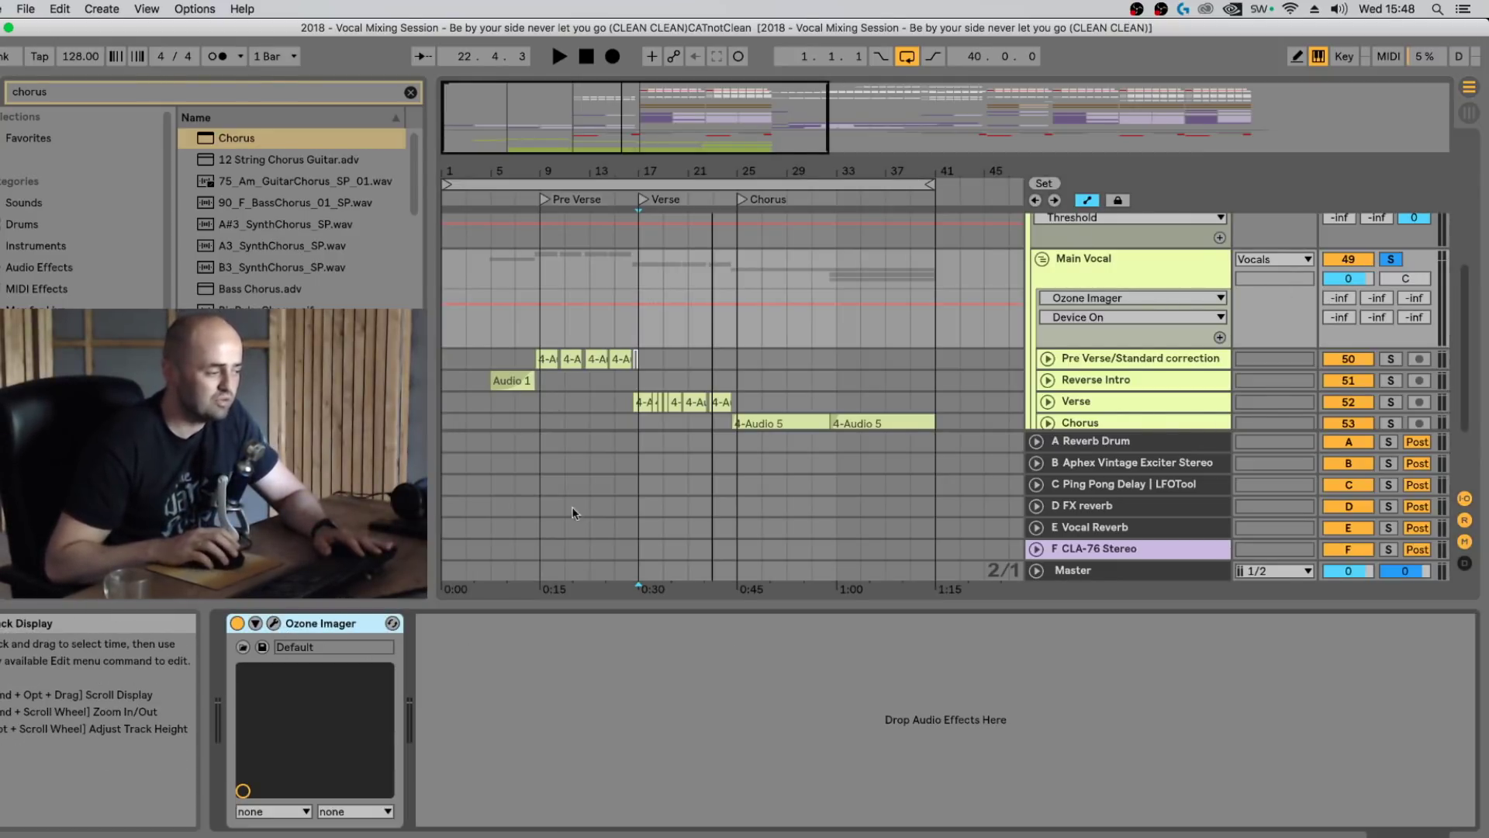
click(1391, 259)
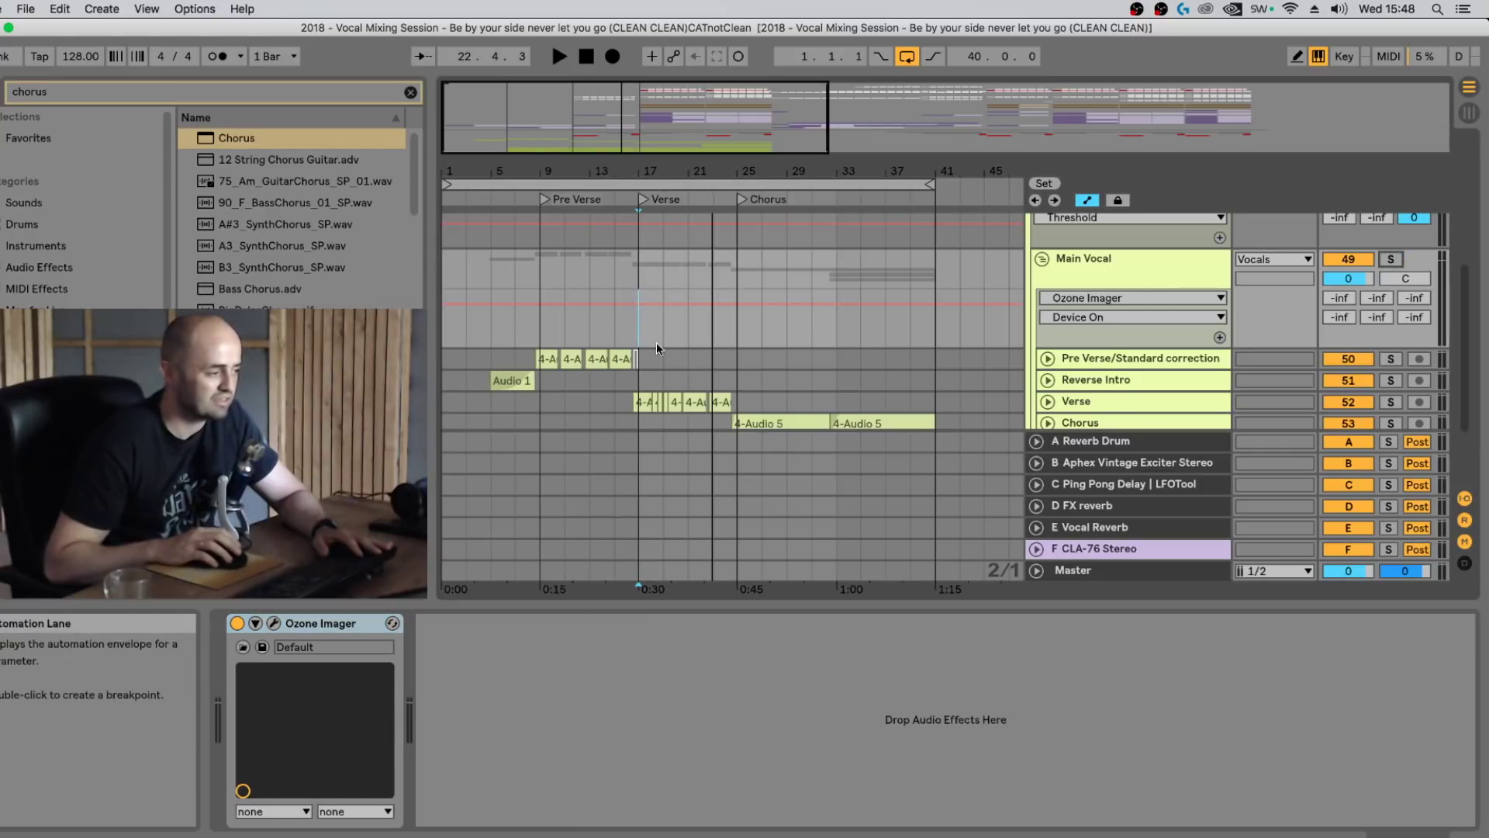
Step: Audition the Verse from bar 17 in the full mix while switching the Main Vocal group's Ozone Imager off and on
click(638, 359)
click(1105, 263)
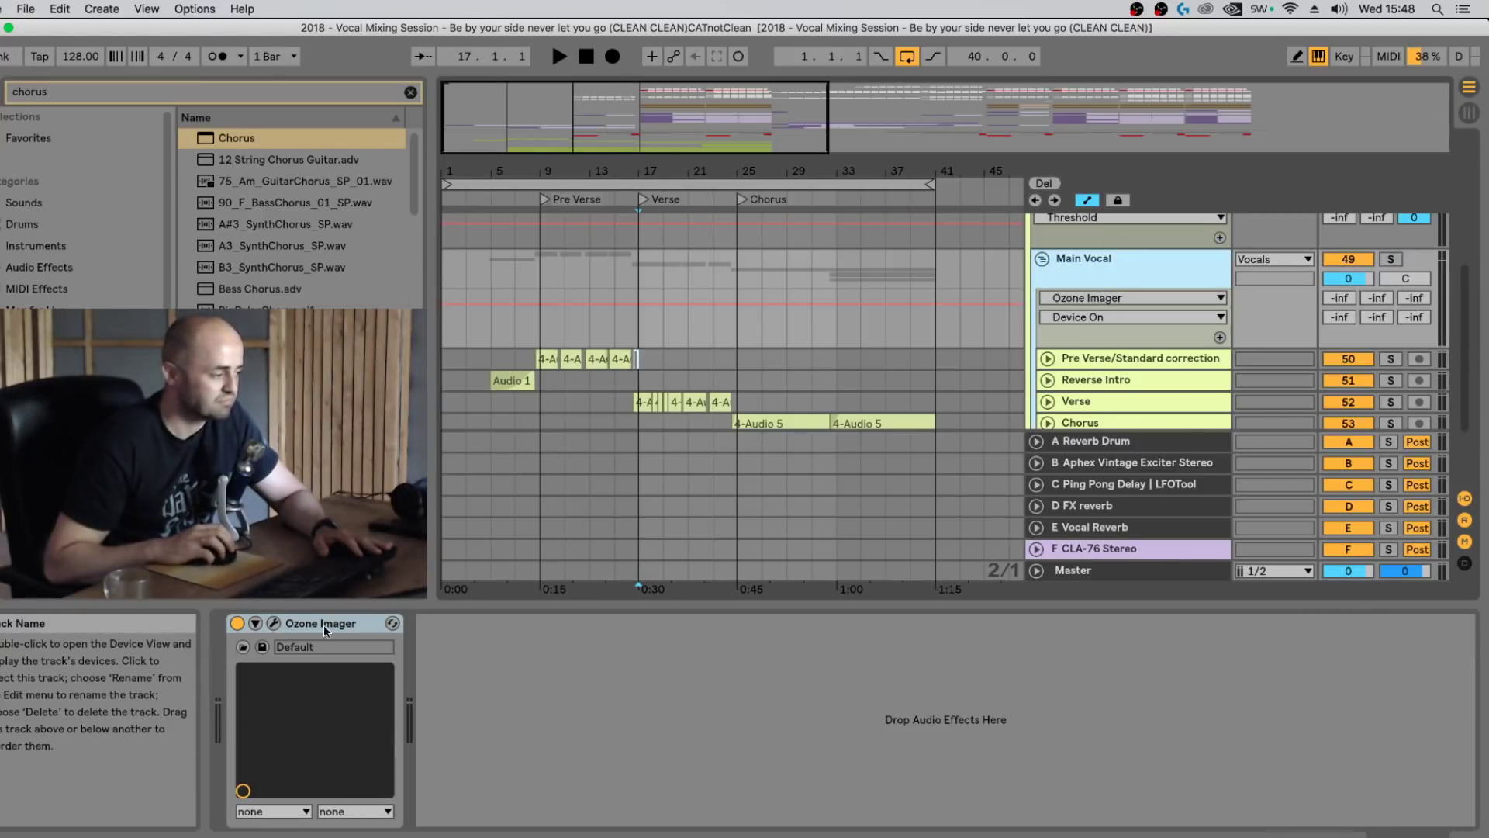
click(237, 623)
key(space)
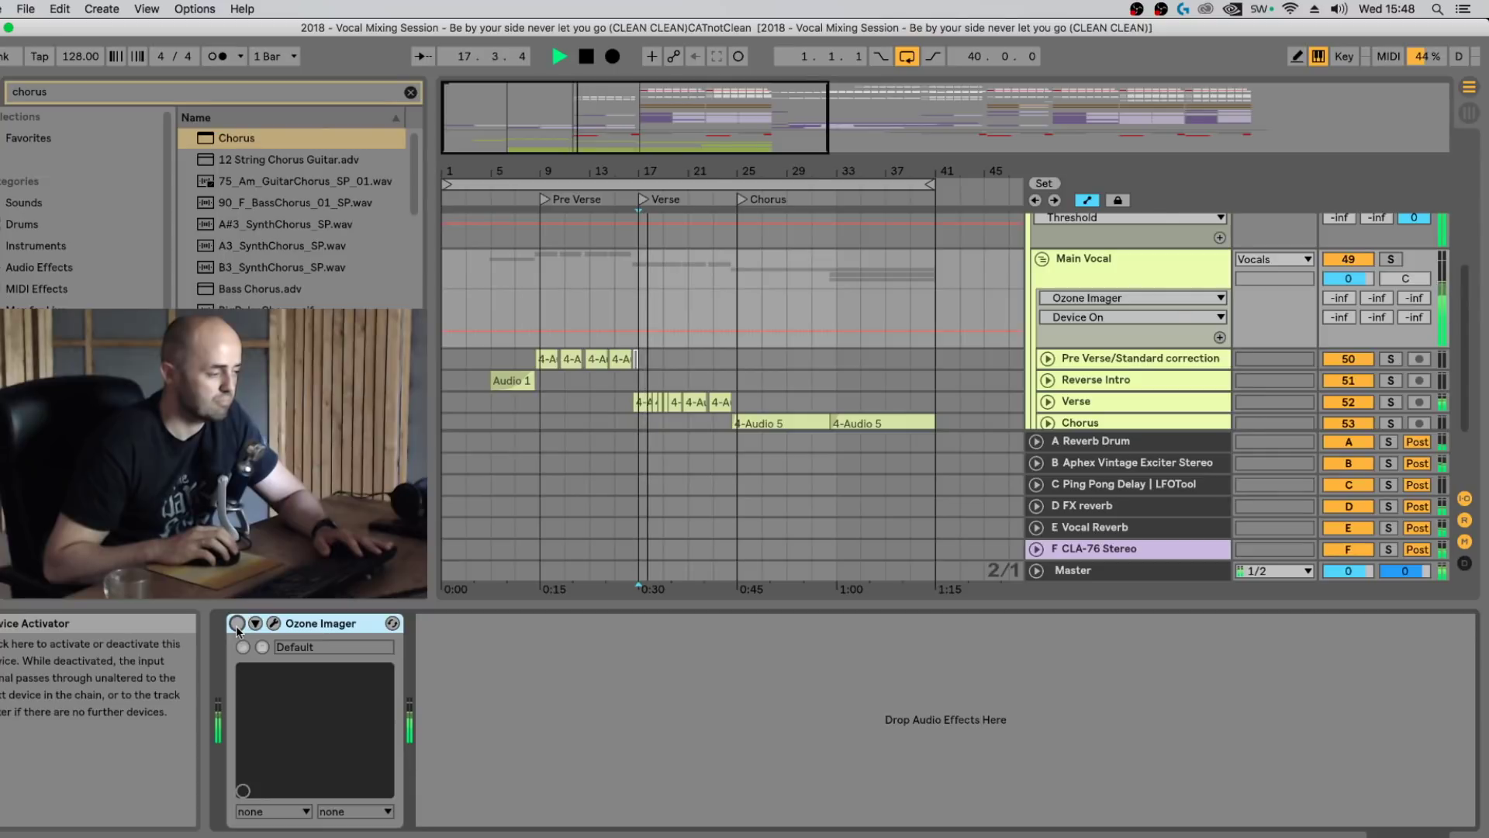
click(237, 624)
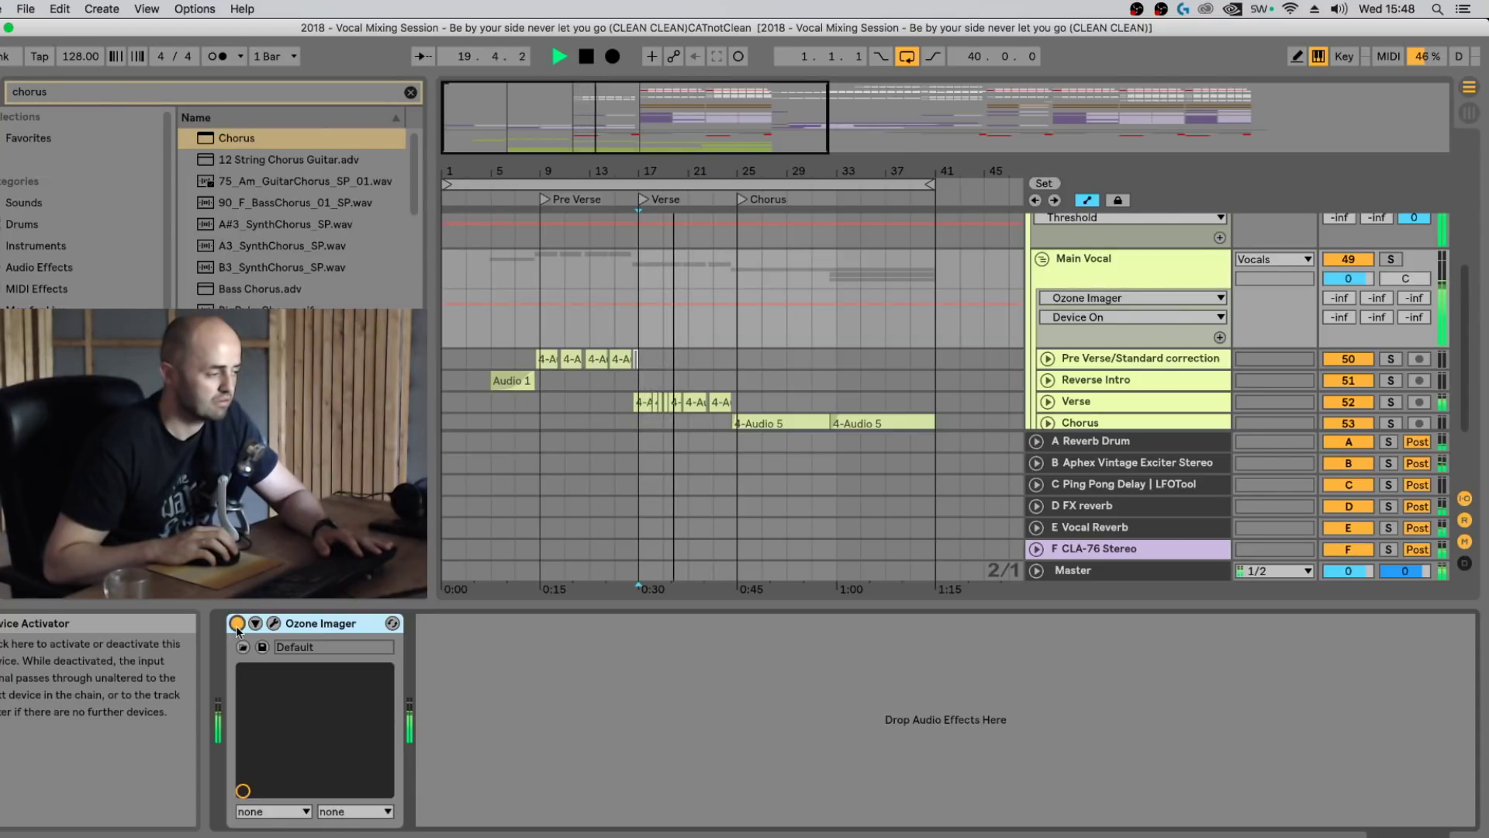
click(237, 623)
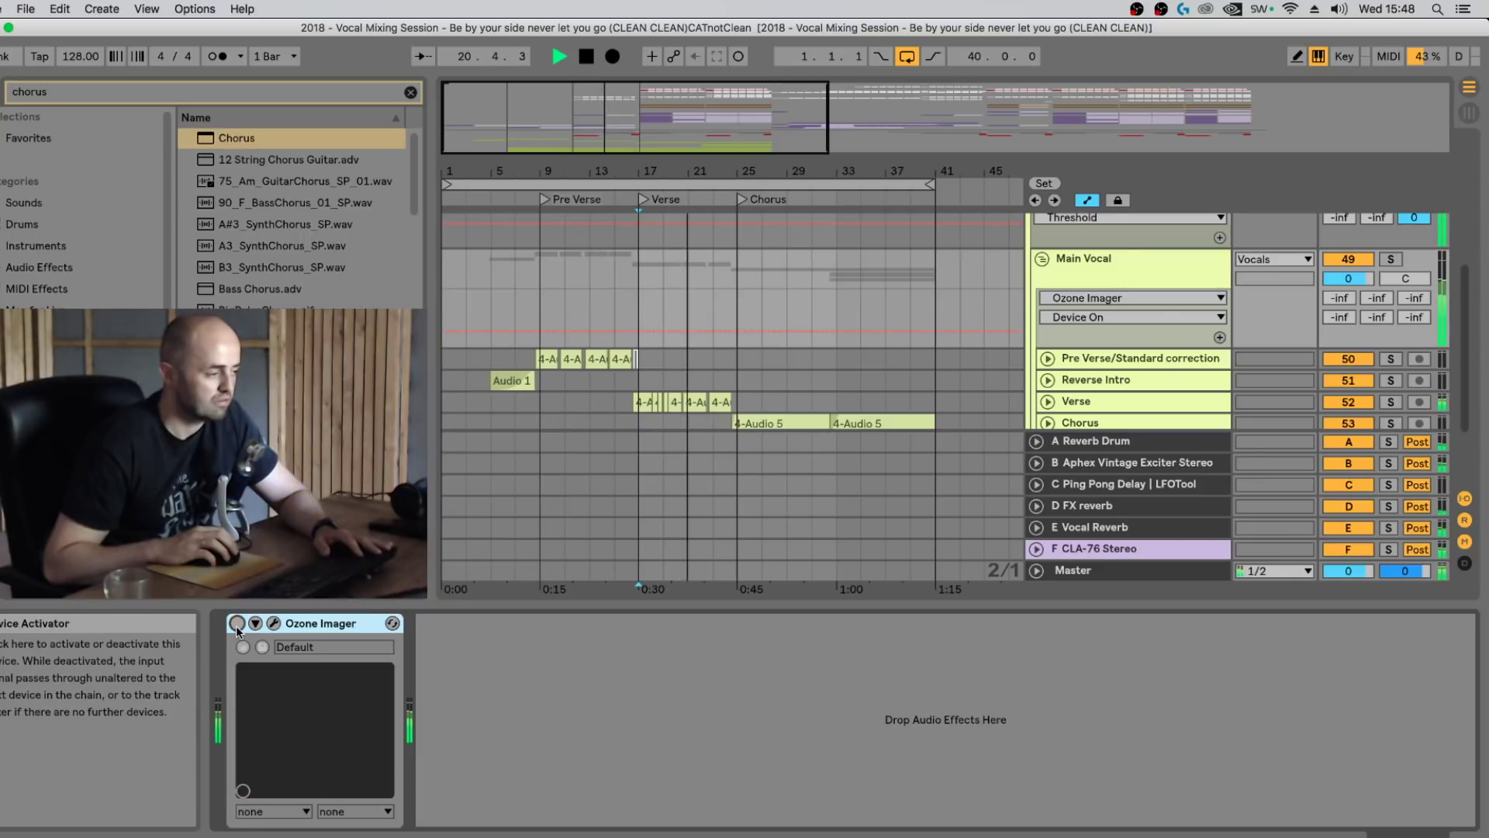
click(237, 624)
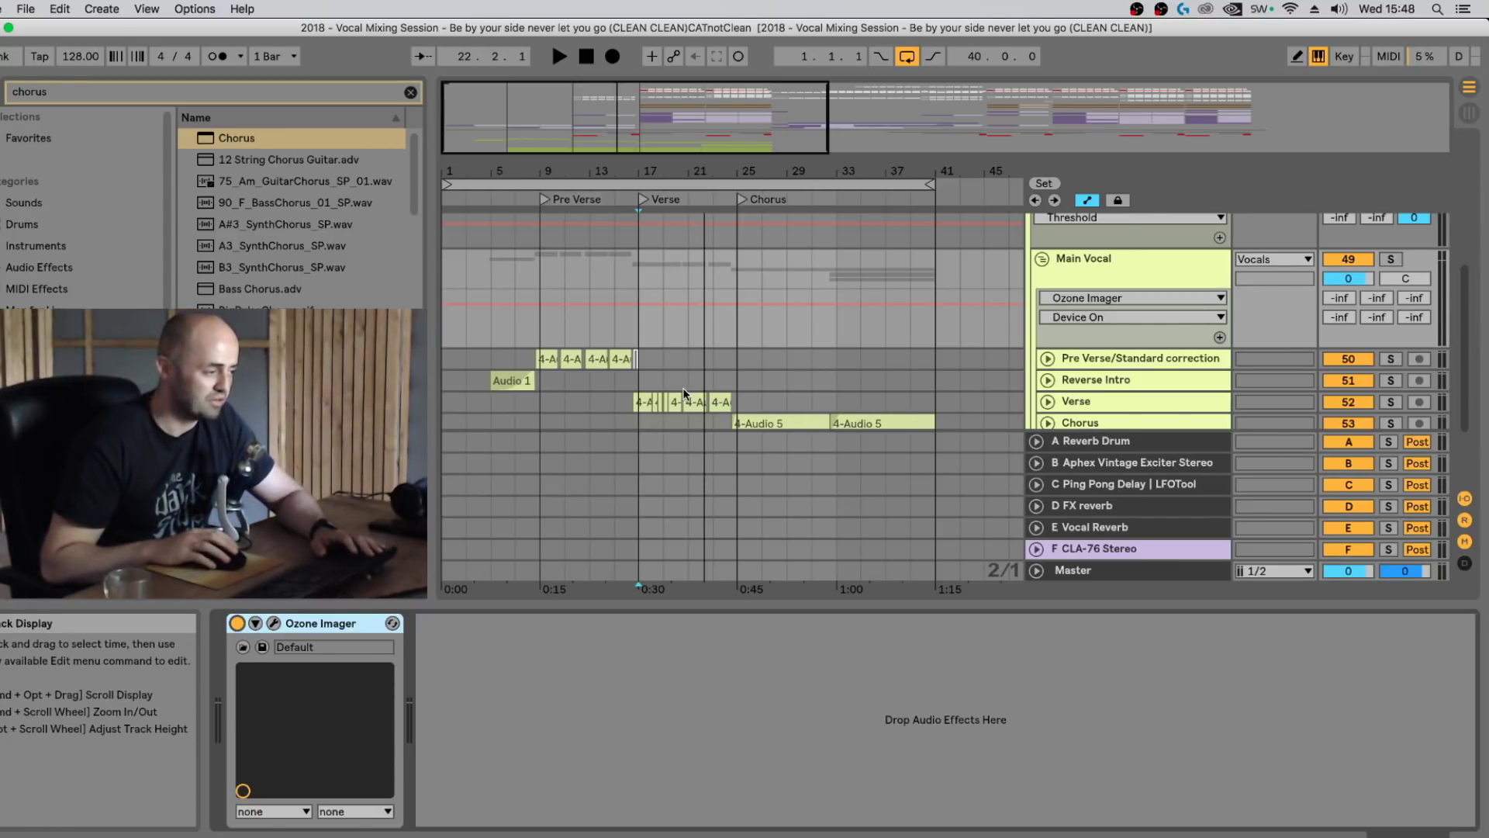
Step: Audition the Verse from bar 17 with return tracks B, C and E switched off, and replay it with them back on
key(super+z)
click(640, 380)
key(space)
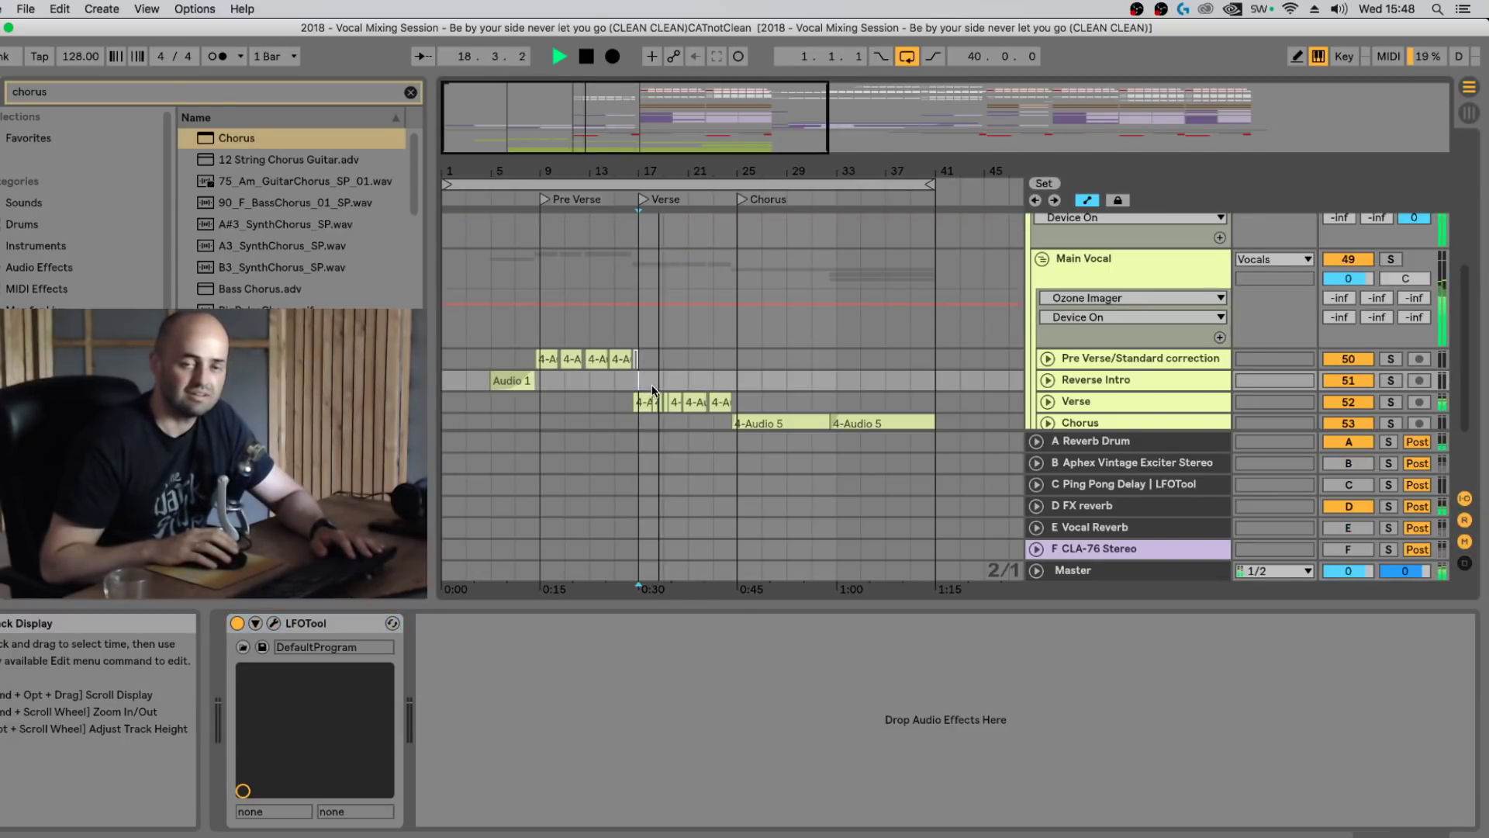
key(super+shift+z)
key(space)
key(space)
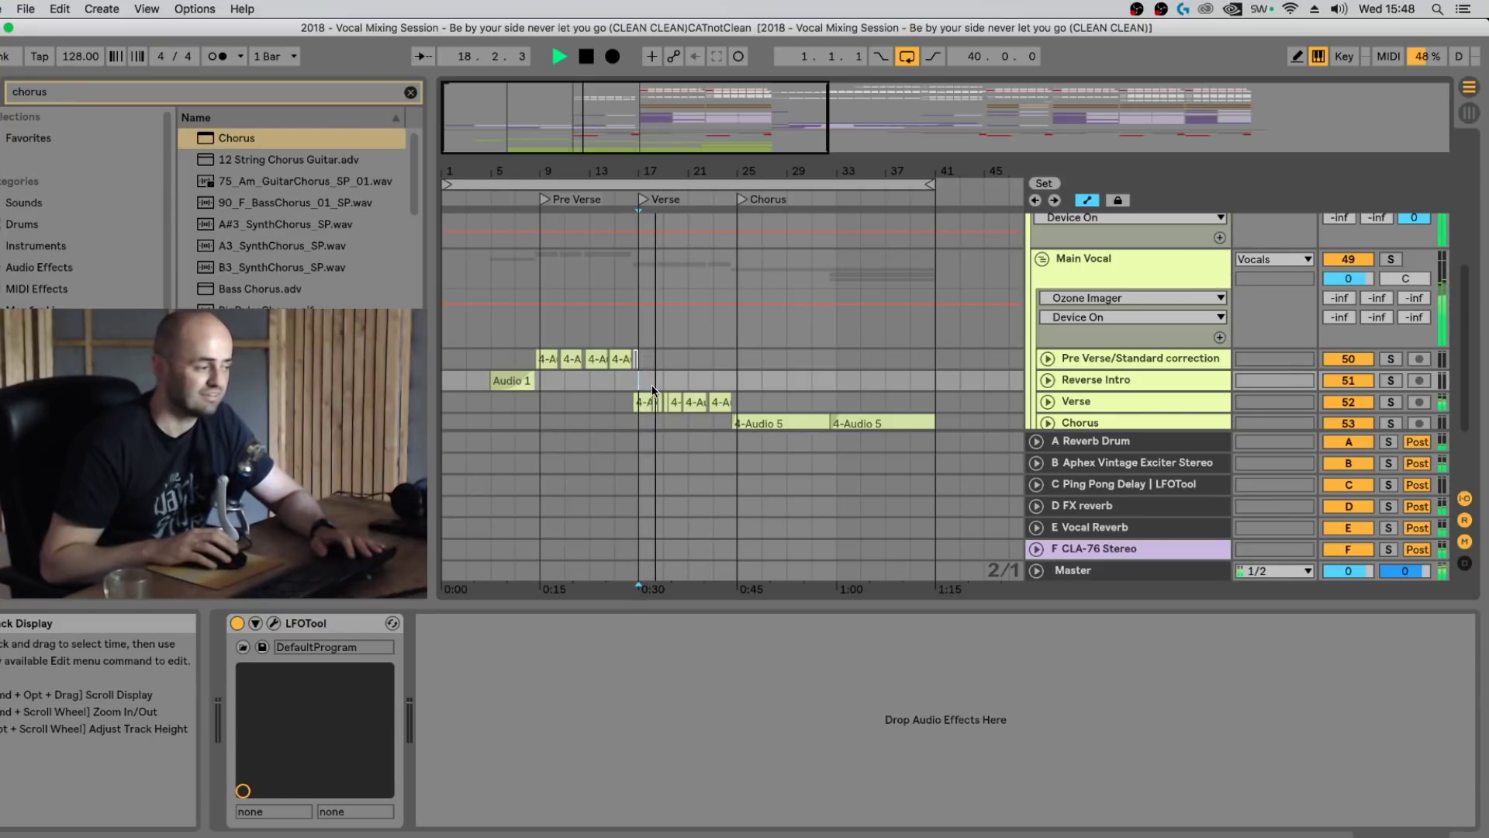
key(space)
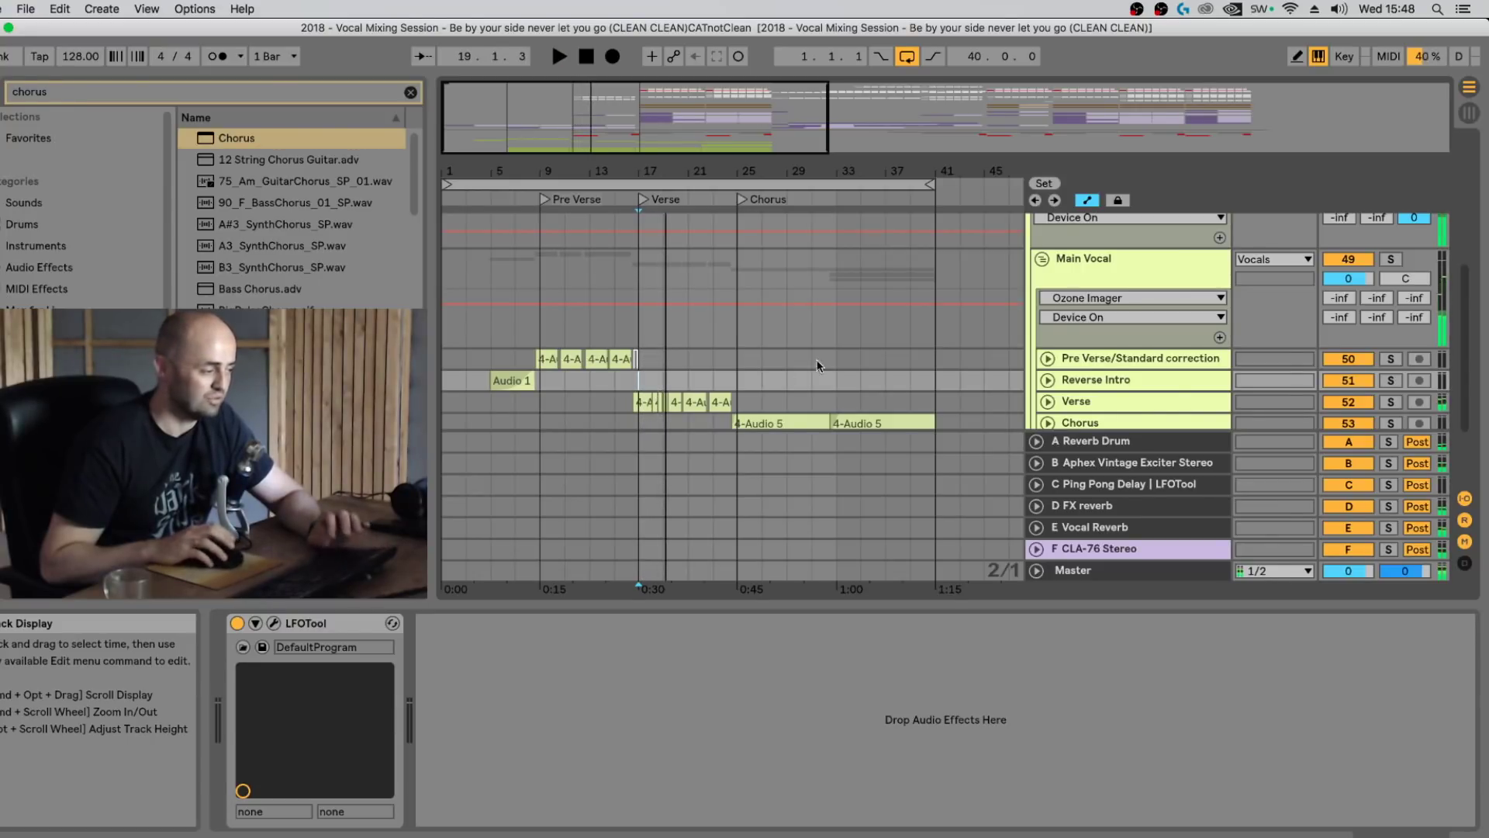
Step: Fold the Main Vocal group and show the device chain of the parent Vocals group
click(1102, 273)
click(1041, 259)
scroll(1086, 264, up, 2)
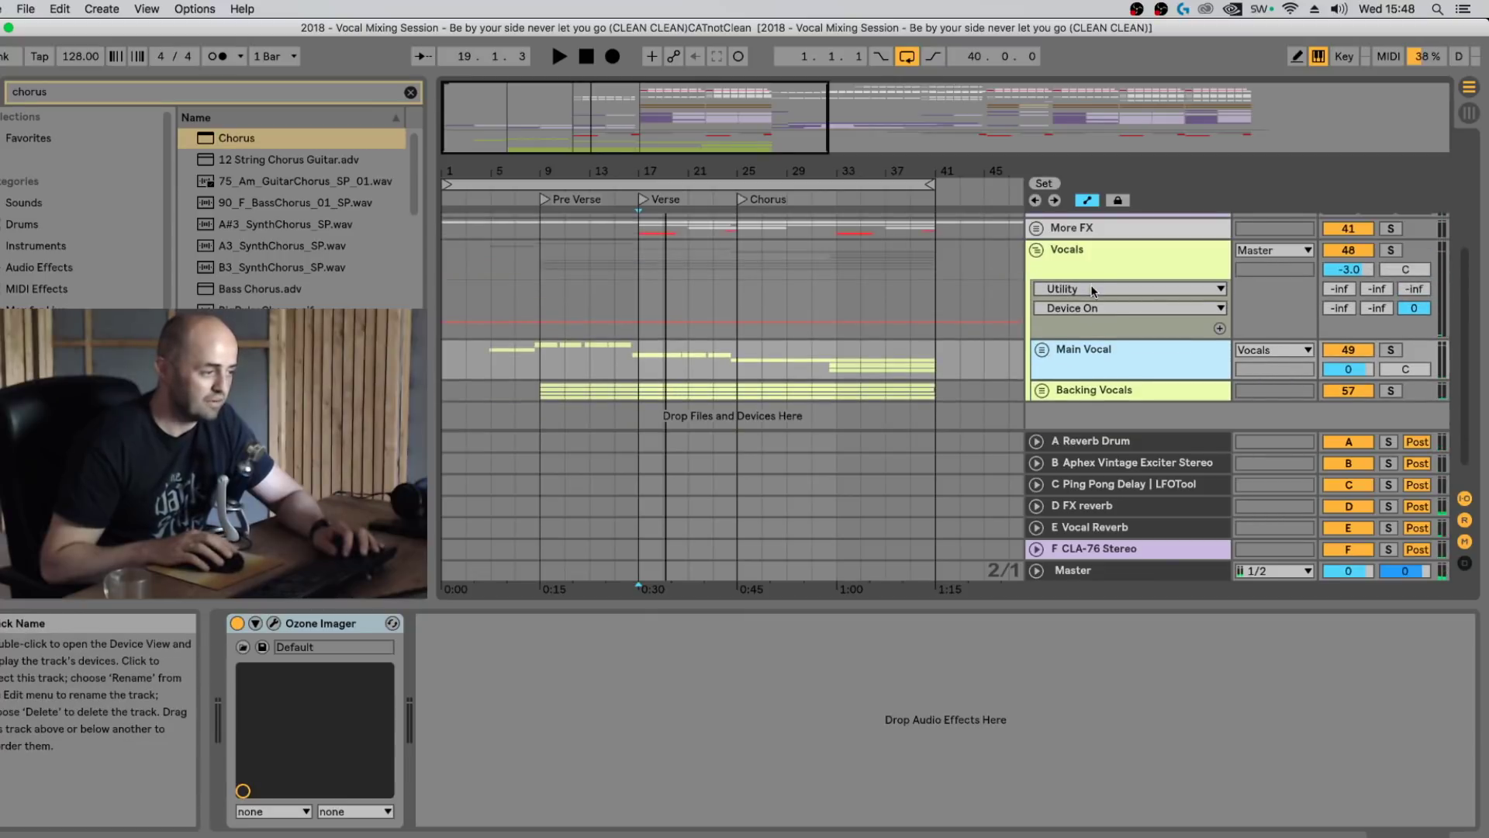
click(1091, 258)
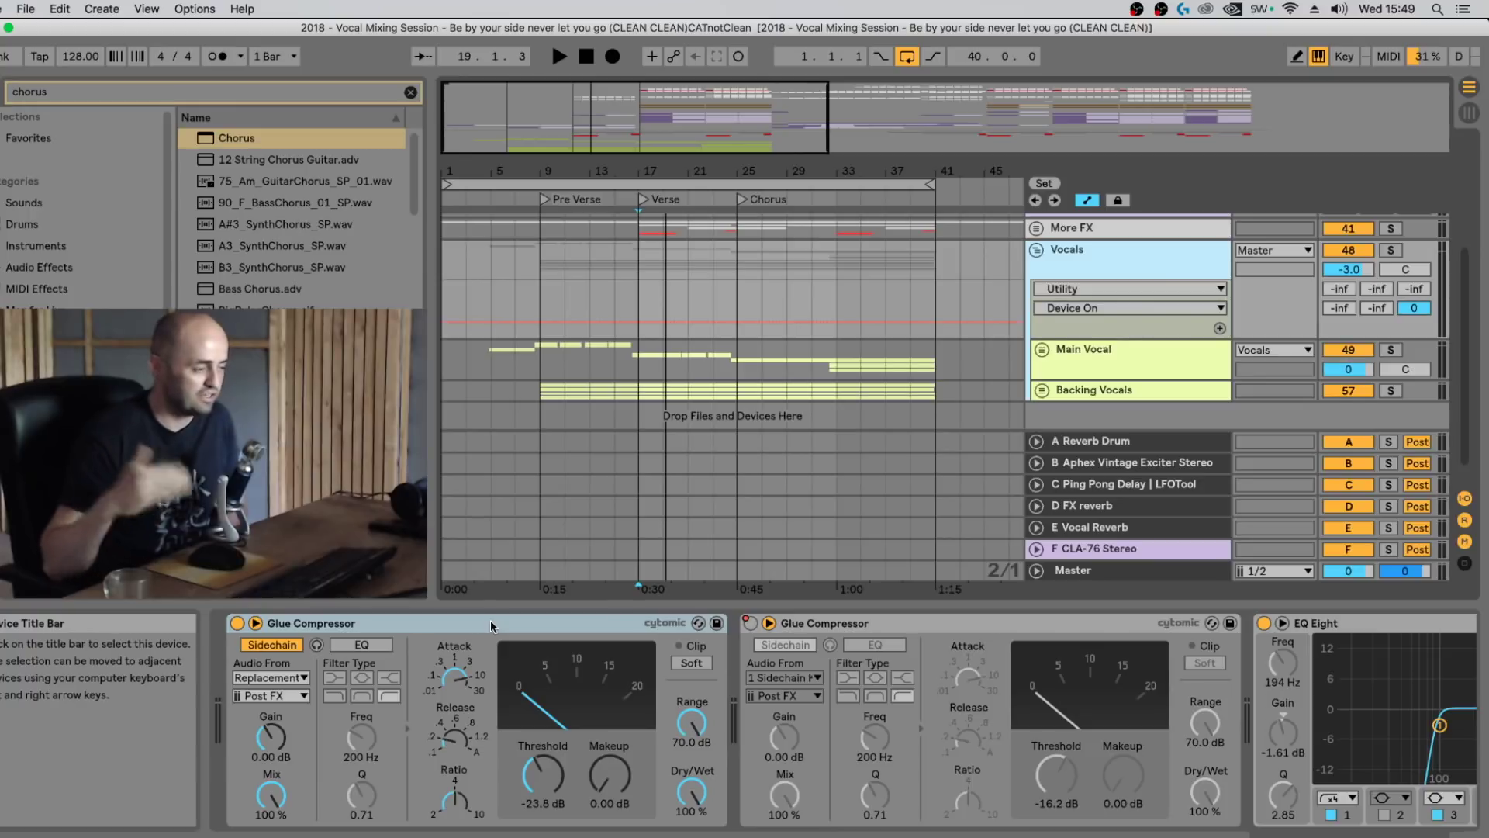
Step: Audition the Chorus from bar 25 while examining the Vocals group's chain of Glue Compressors, EQ Eight and Utility
click(741, 377)
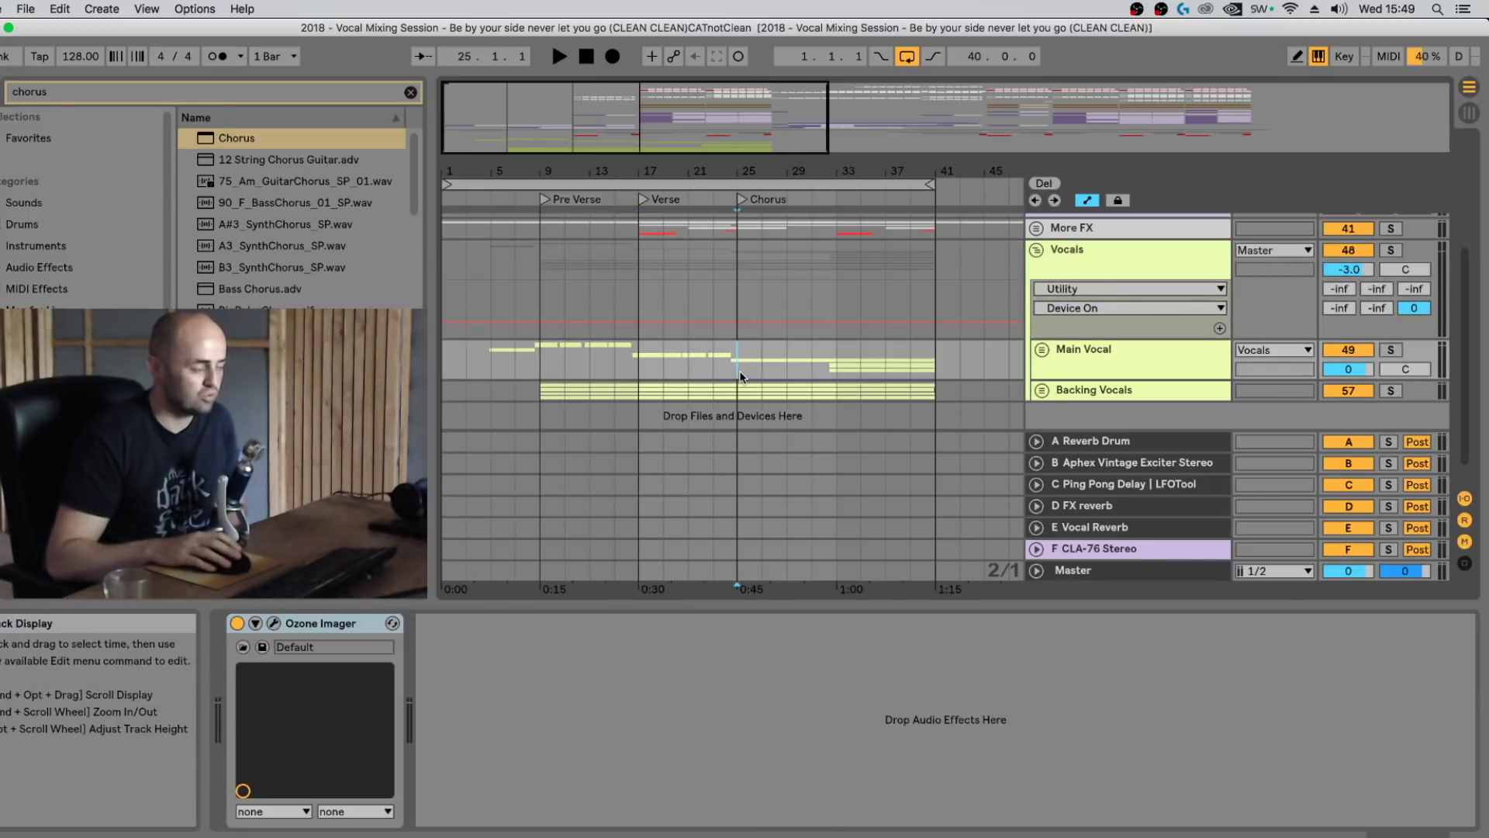
click(1063, 253)
key(space)
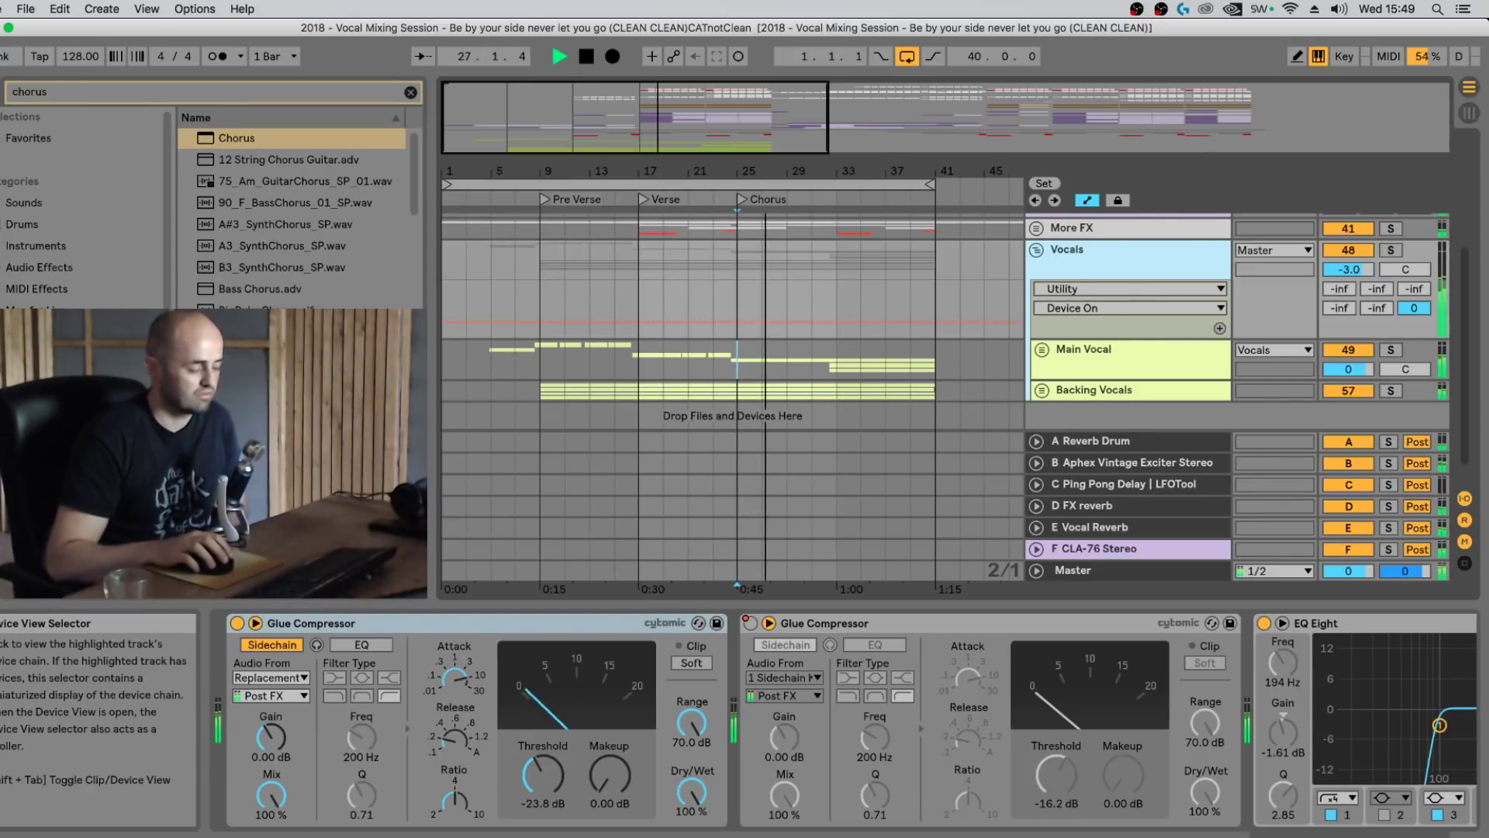
scroll(846, 722, right, 5)
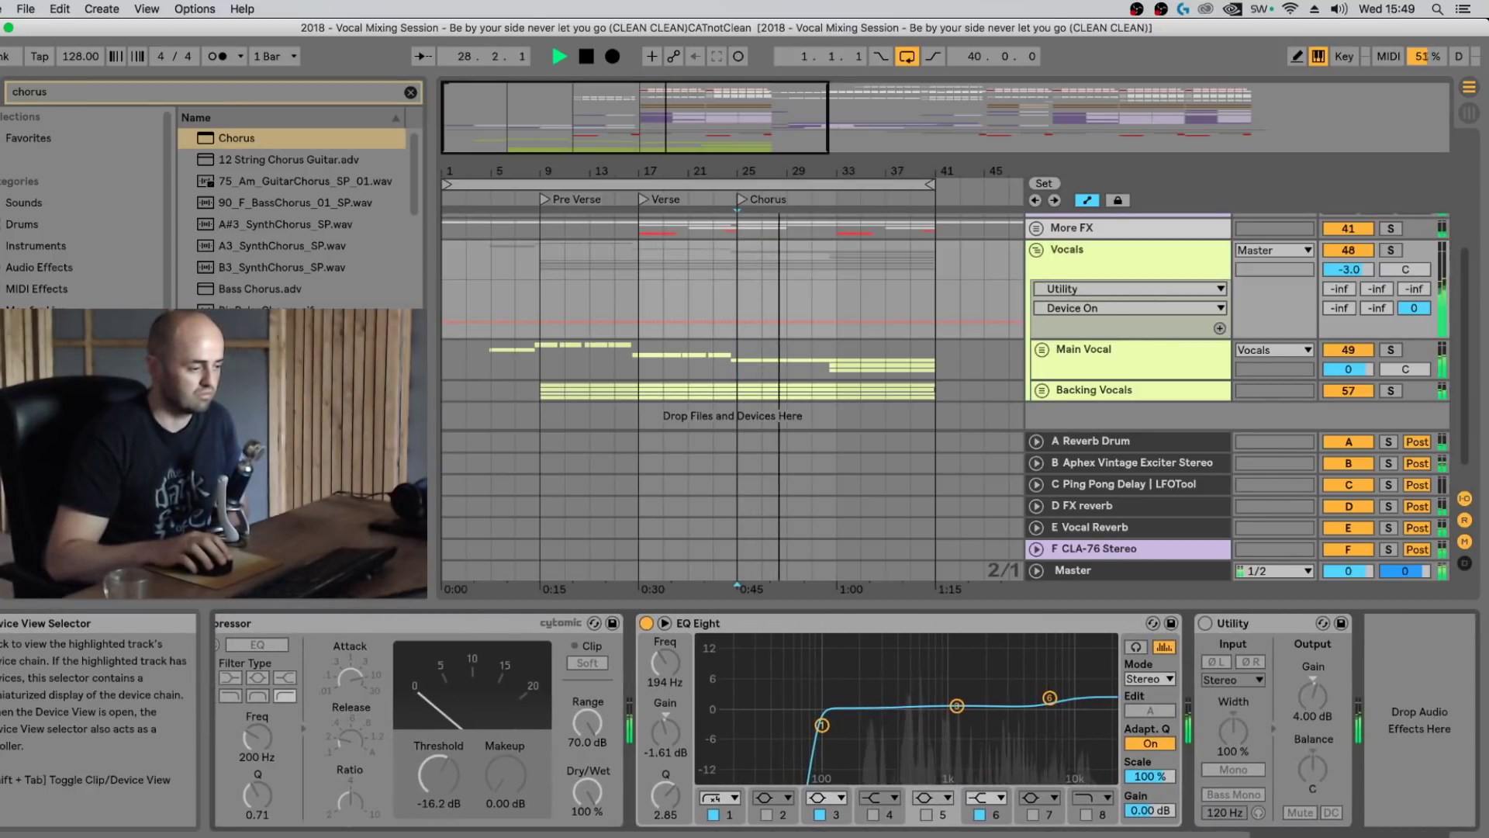
scroll(845, 721, left, 3)
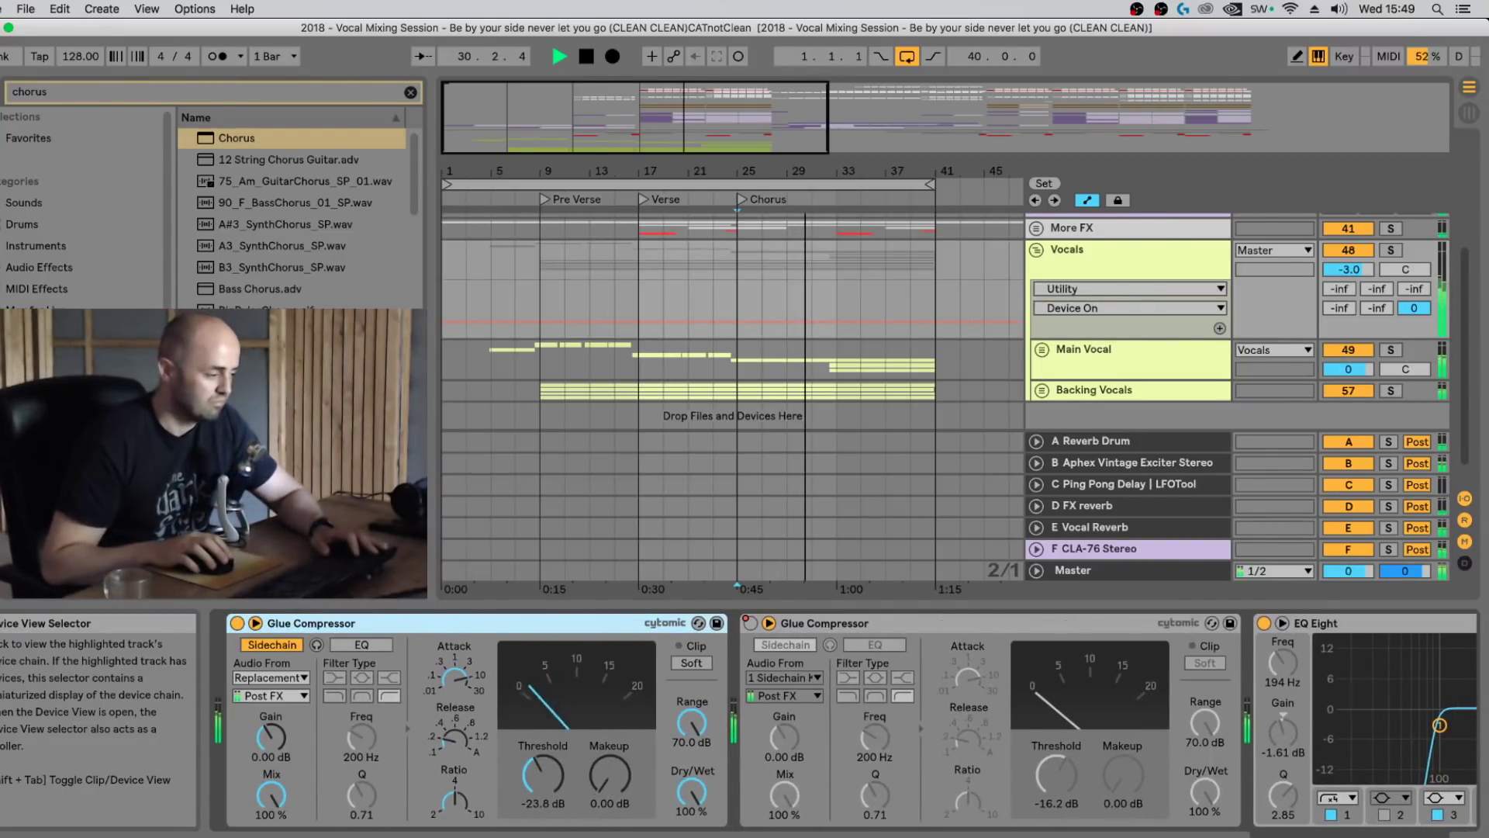
key(space)
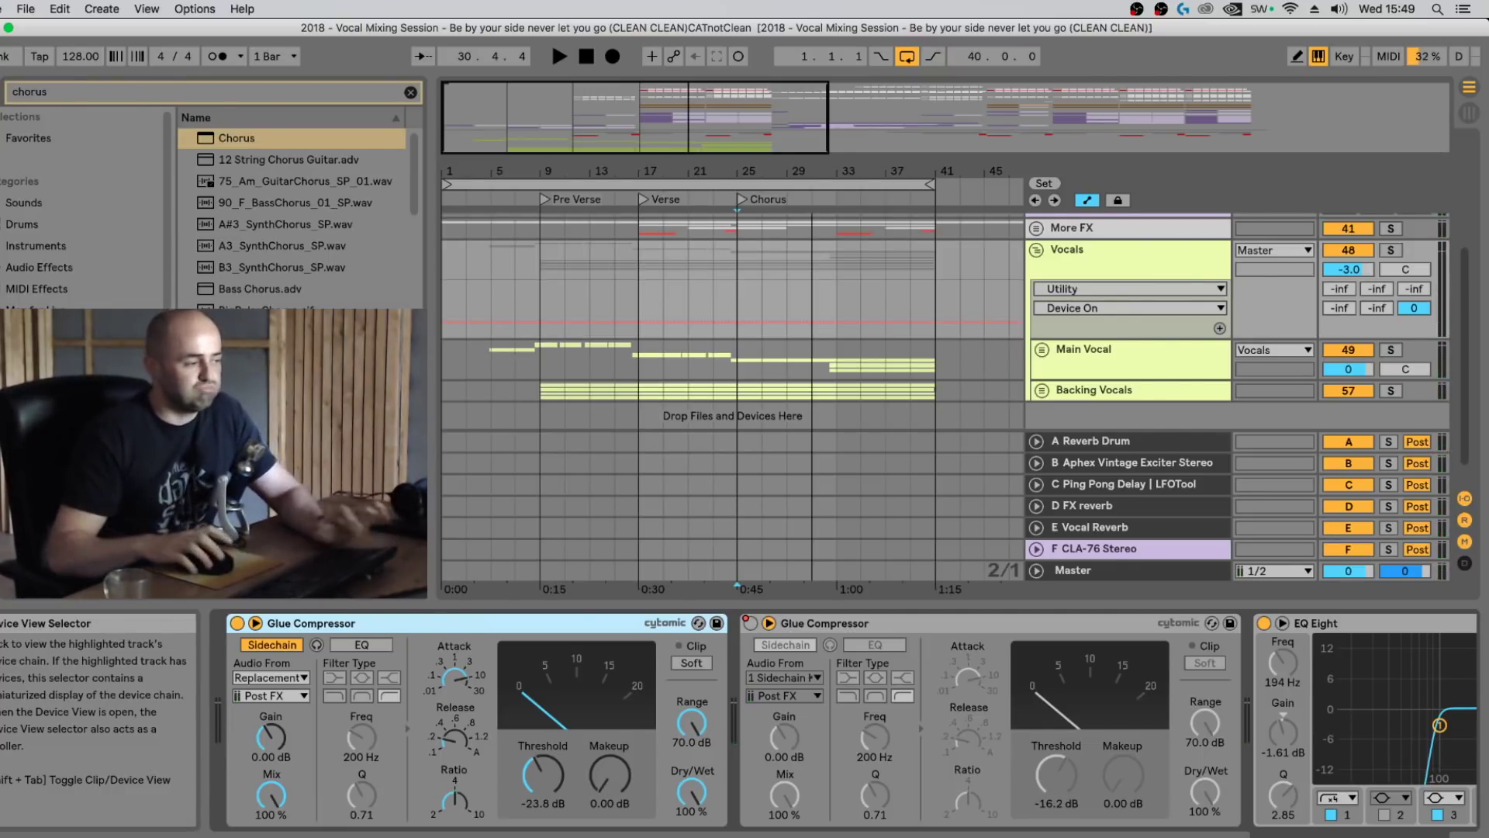
Step: Audition the transition into the Chorus from about bar 24.3 while watching the second Glue Compressor on the Vocals group
drag(743, 171, 743, 225)
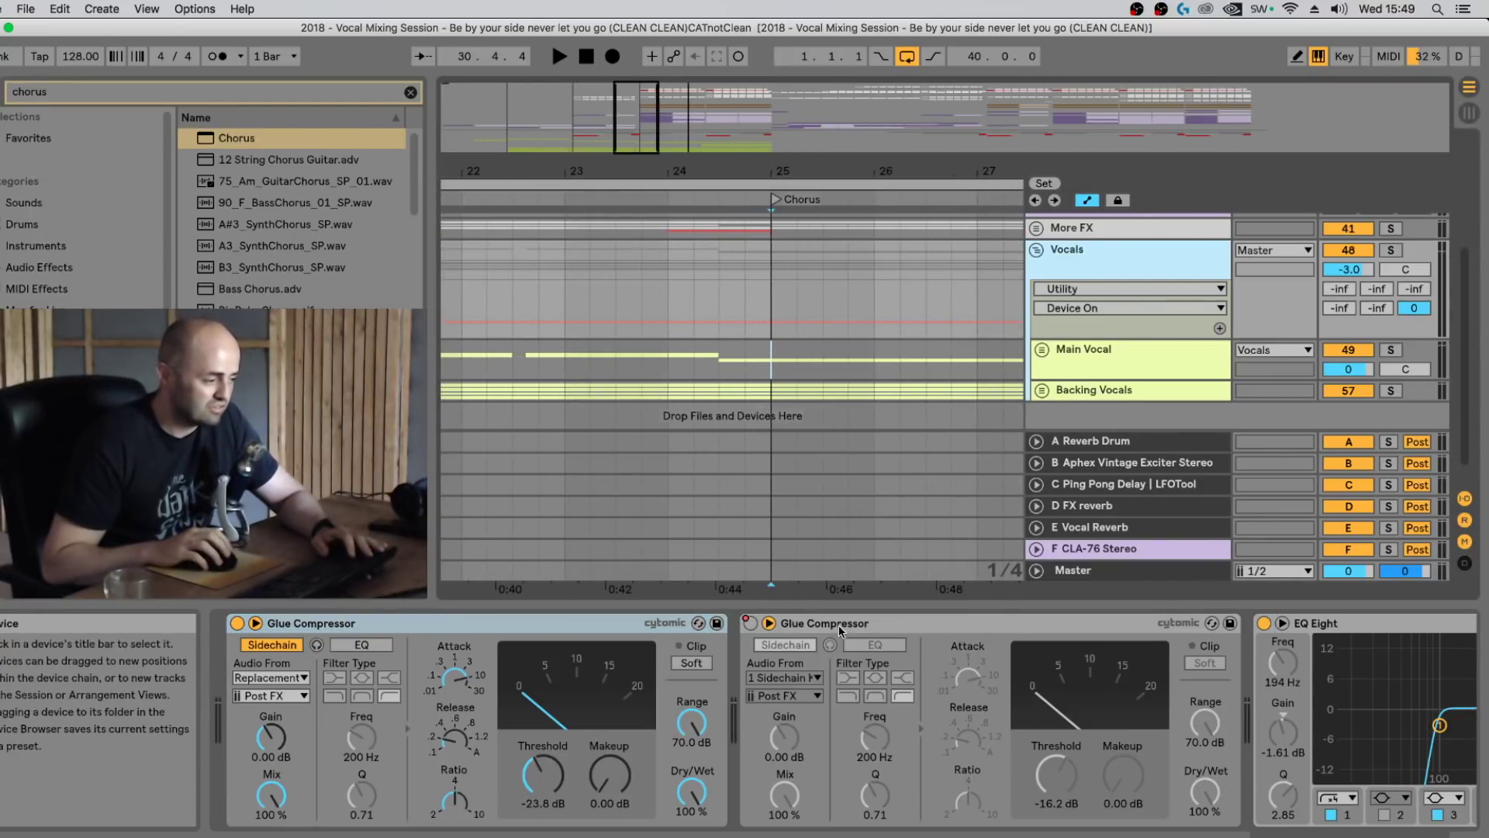
click(830, 625)
click(720, 369)
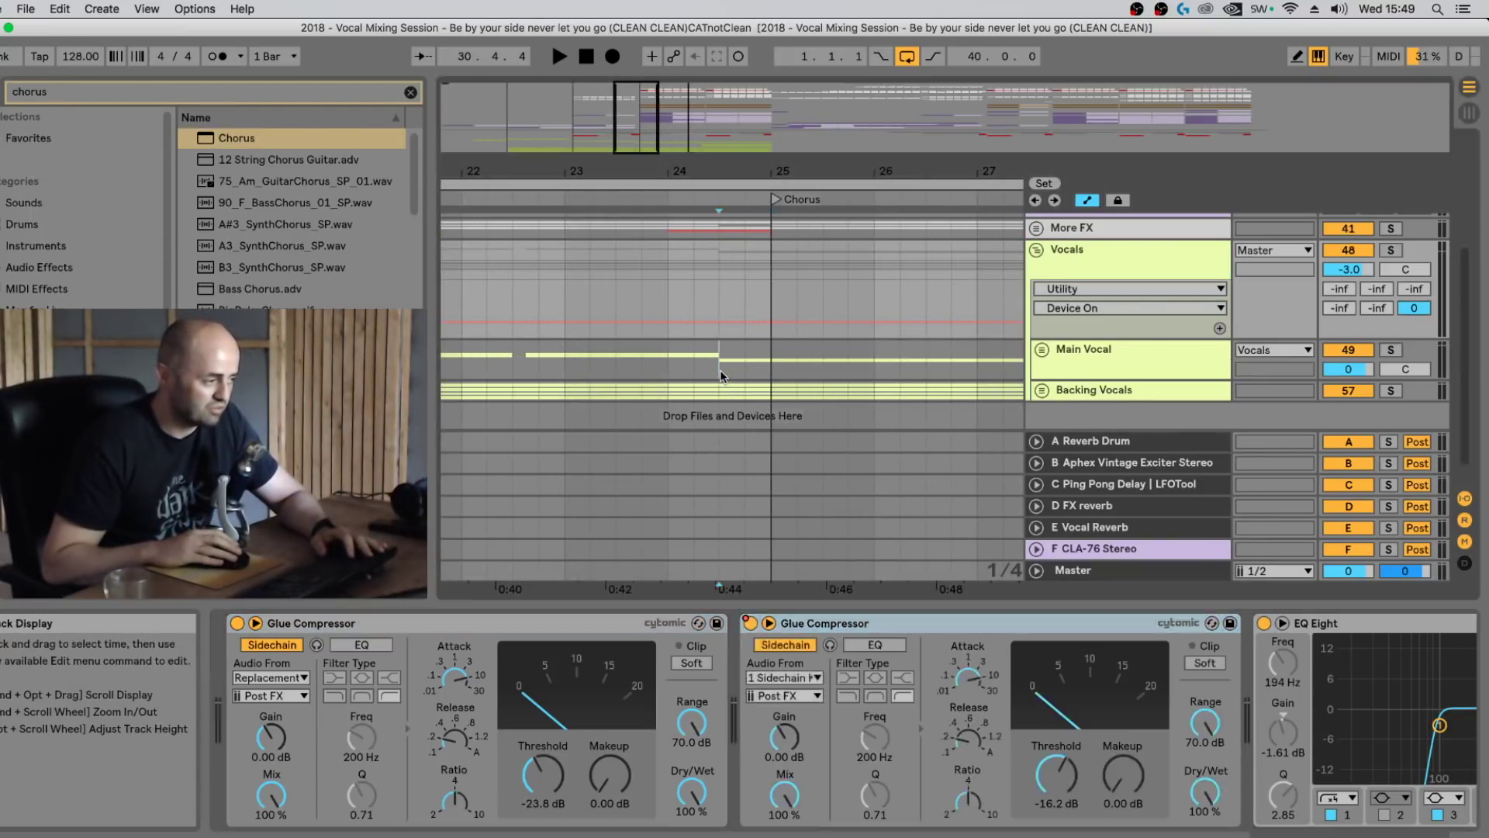
key(space)
click(1108, 266)
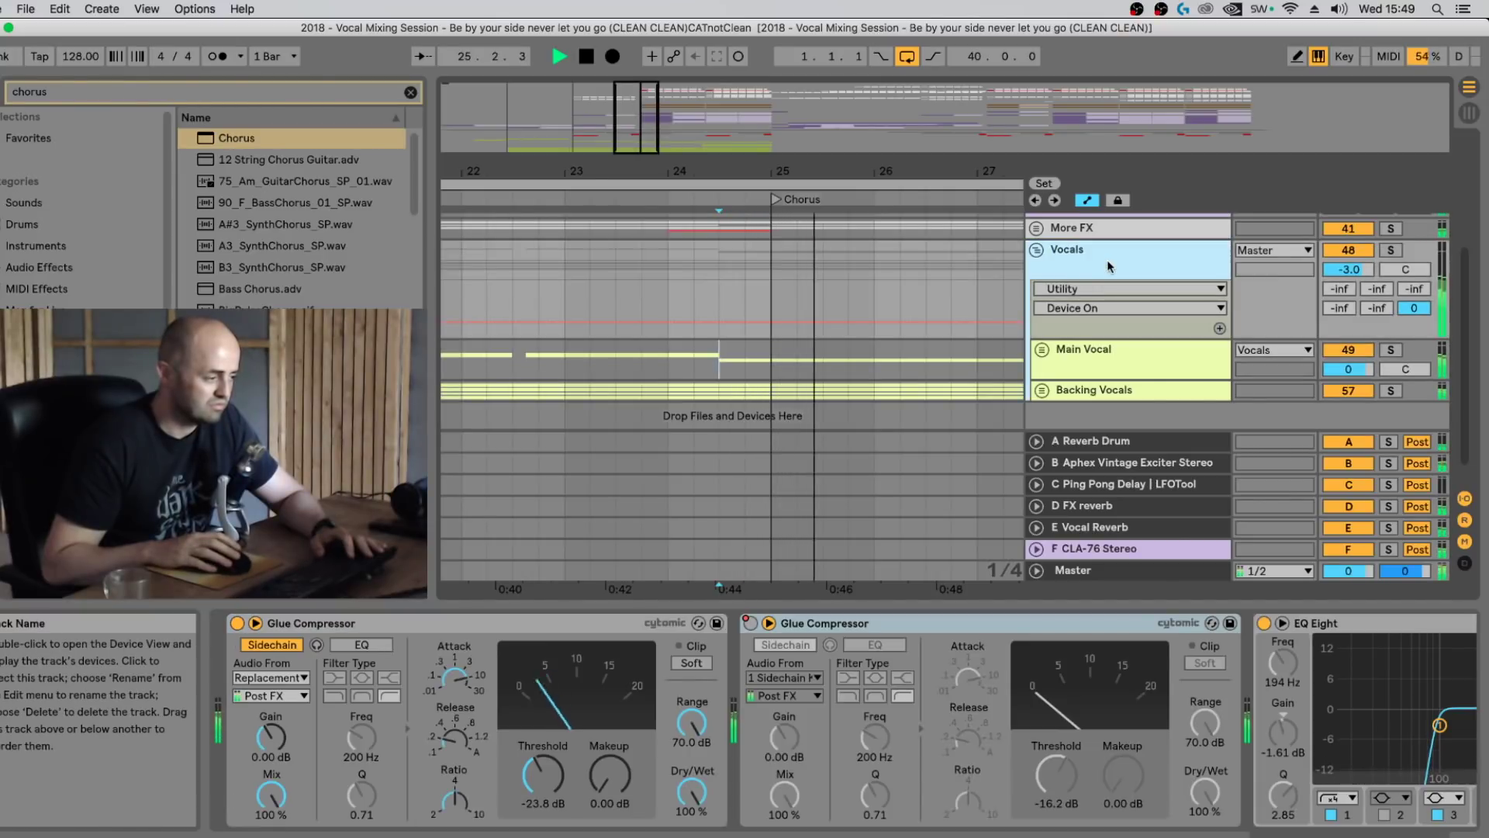
key(space)
Step: Replay the transition into the Chorus and set the second Glue Compressor's Threshold on the Vocals group to -20.6 dB
key(space)
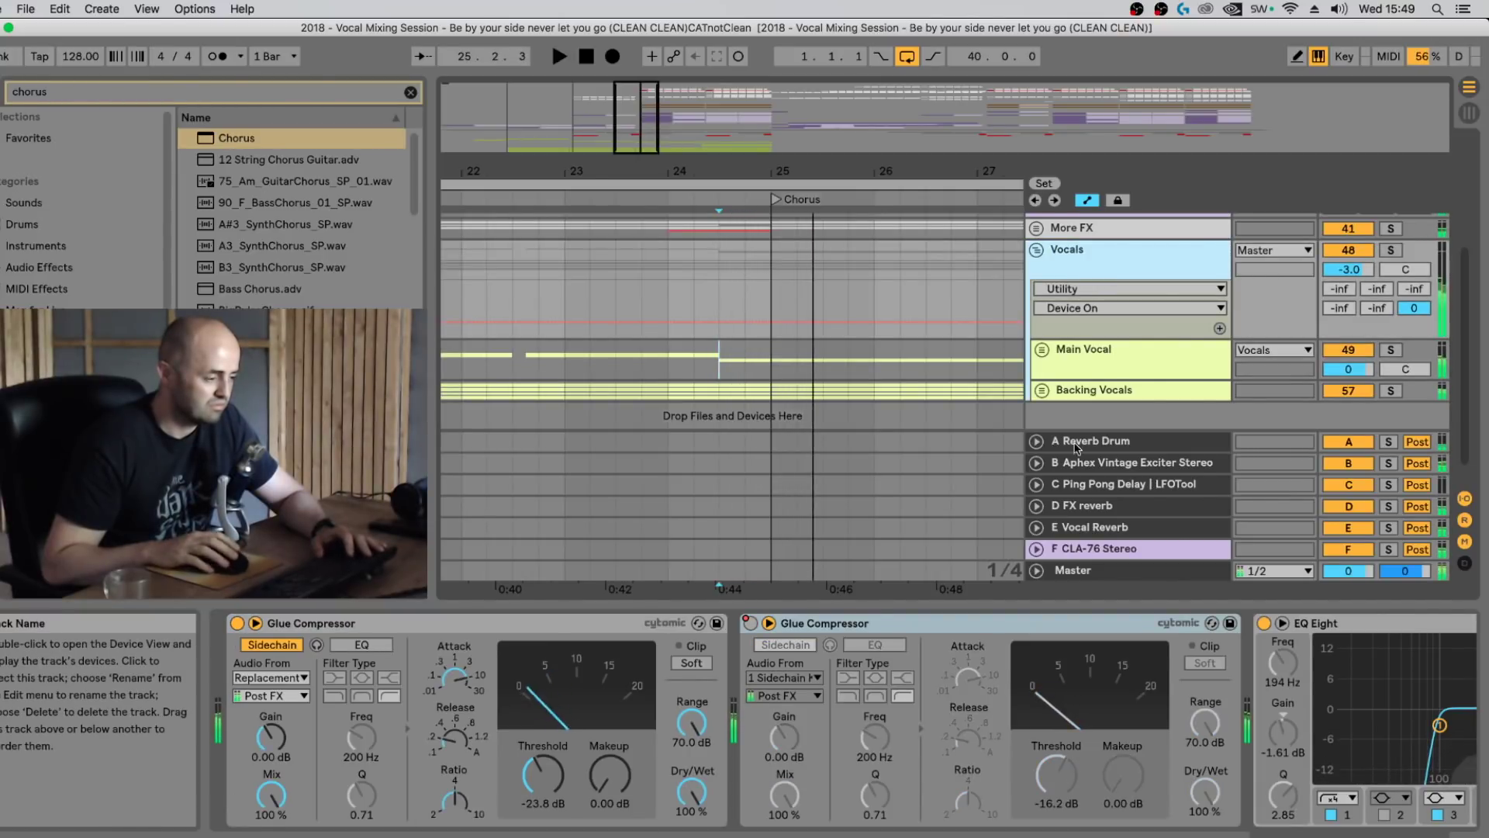
click(1066, 776)
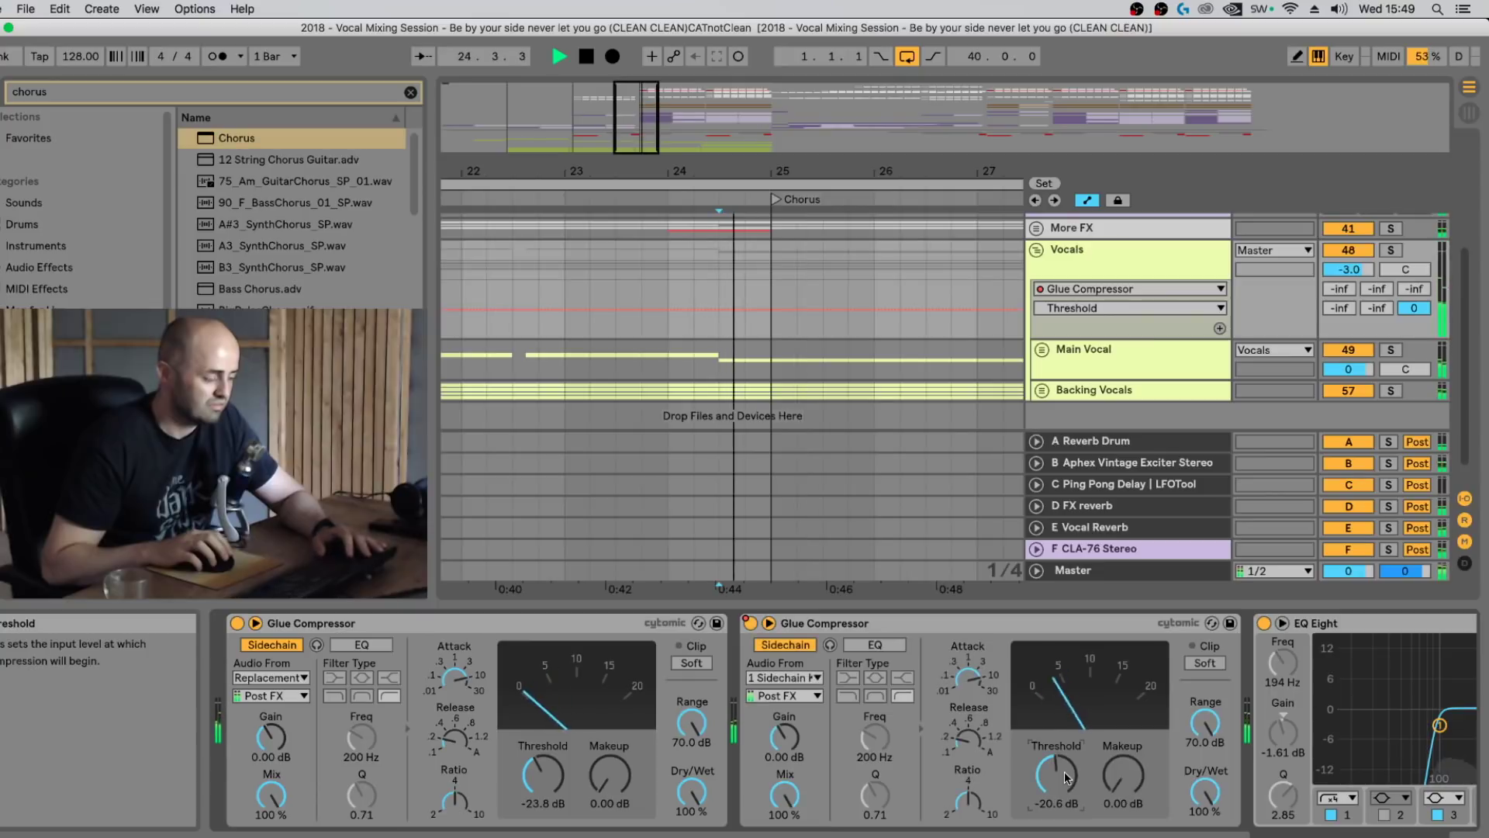
key(space)
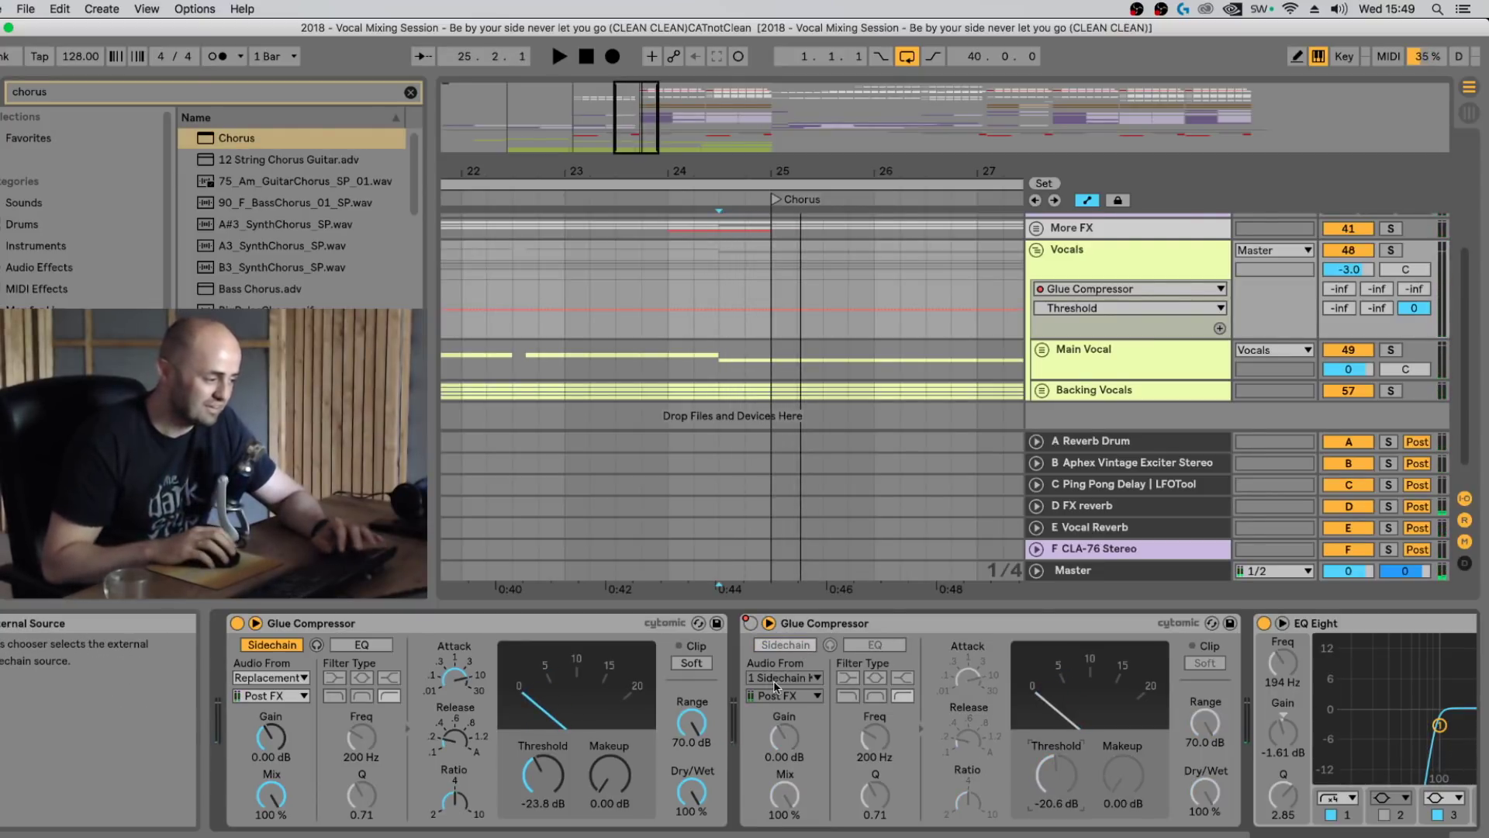
Step: Examine the Sidechain Kick track, the sidechain source, across the Verse and the start of the Chorus
scroll(882, 341, up, 4)
scroll(882, 348, up, 1)
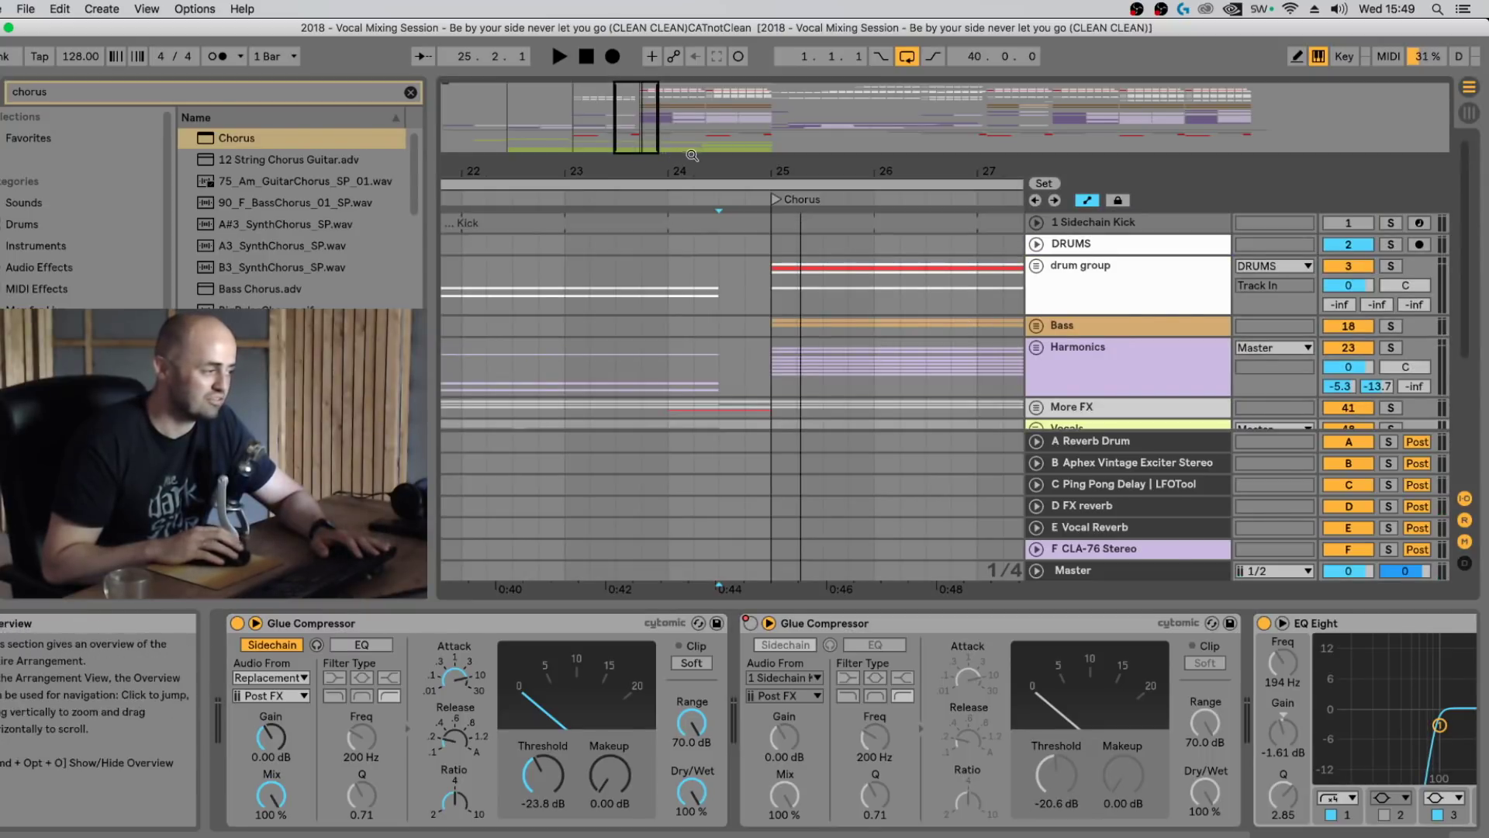
drag(703, 171, 822, 156)
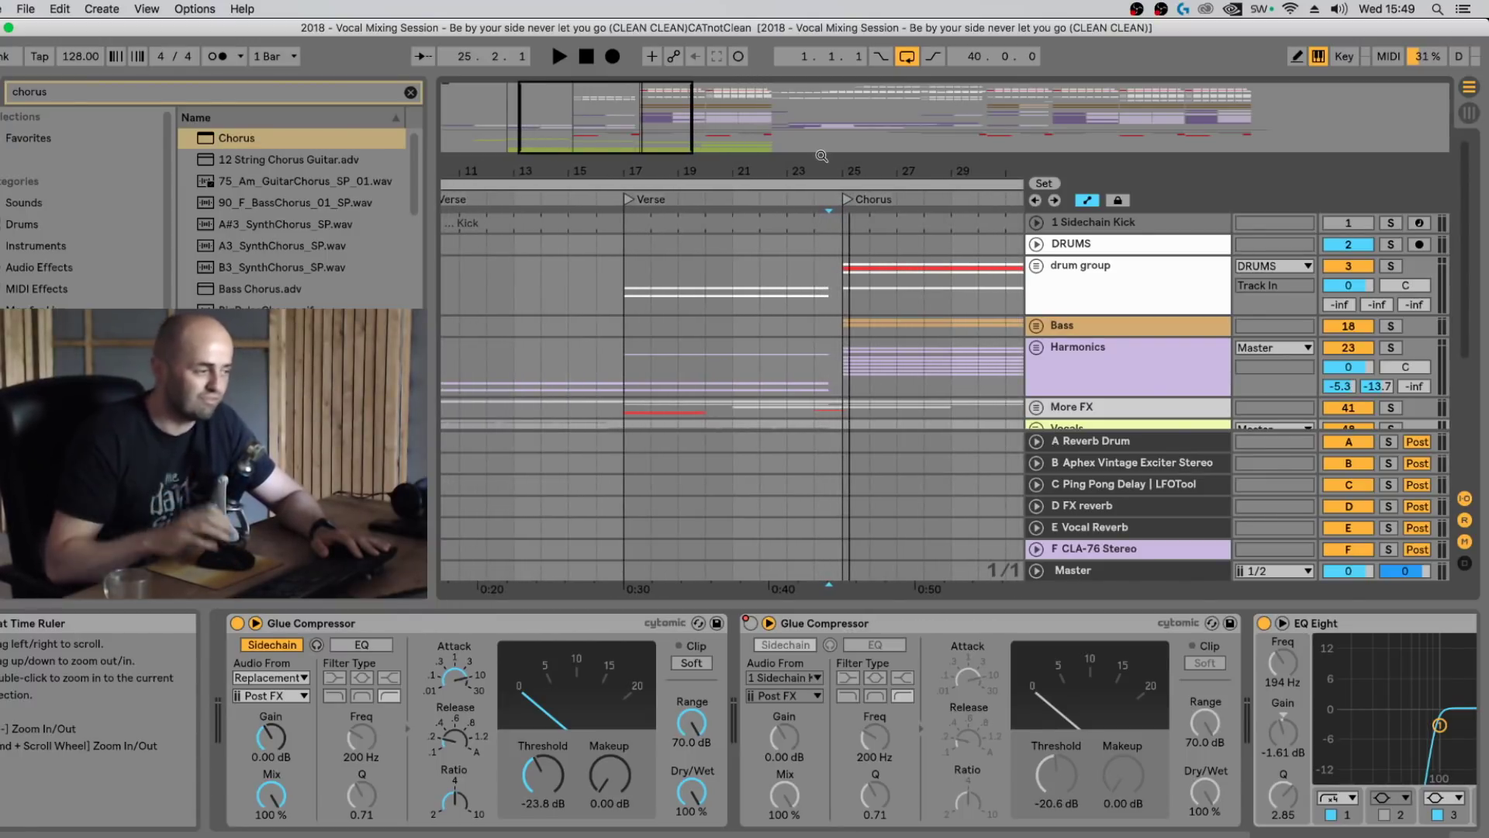
drag(822, 156, 823, 146)
Step: Audition the start of the Chorus while switching the second Glue Compressor on the Vocals group on and off again
scroll(858, 430, down, 4)
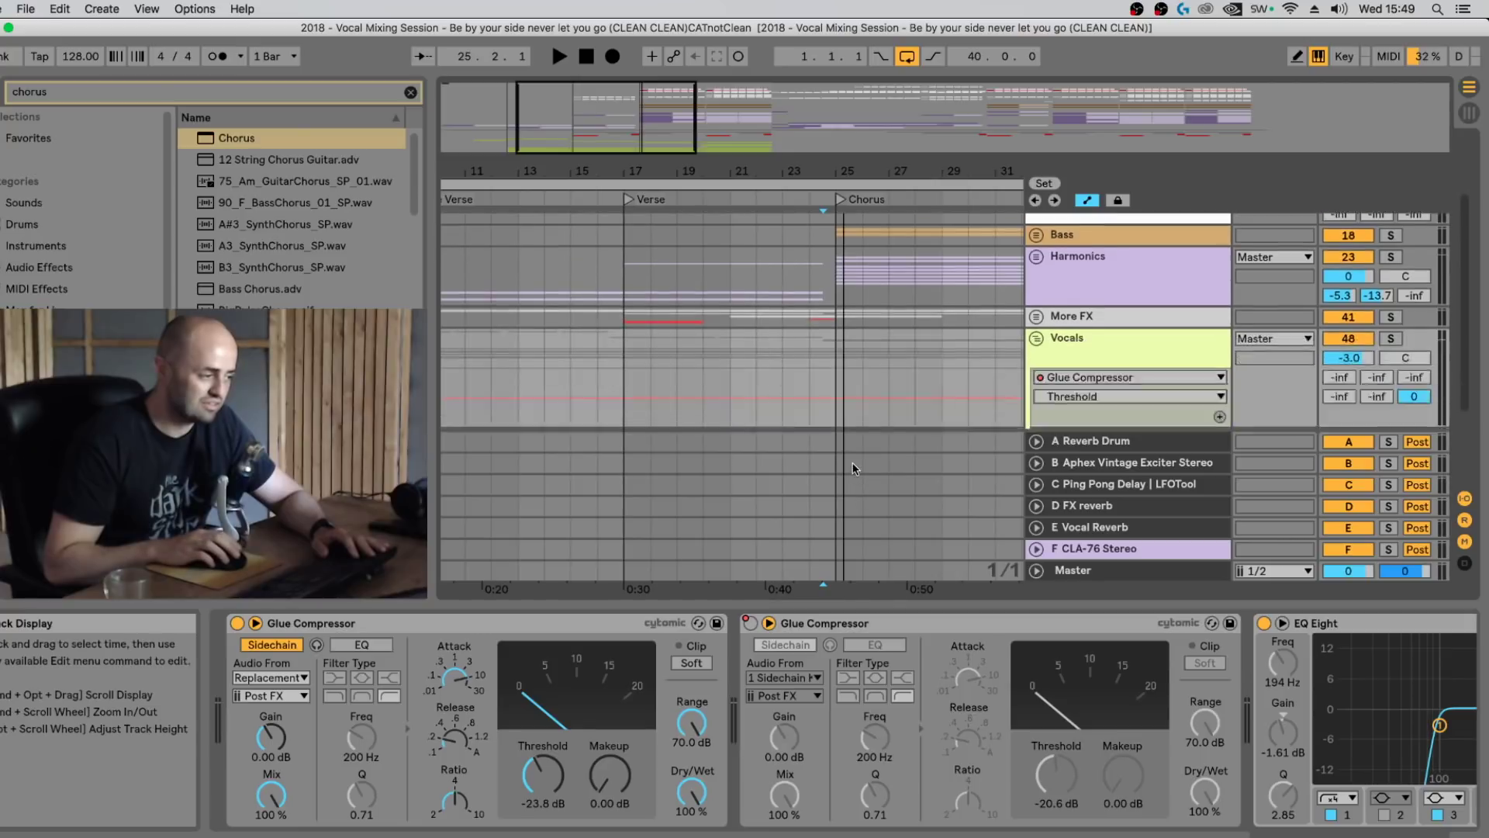
click(750, 623)
key(space)
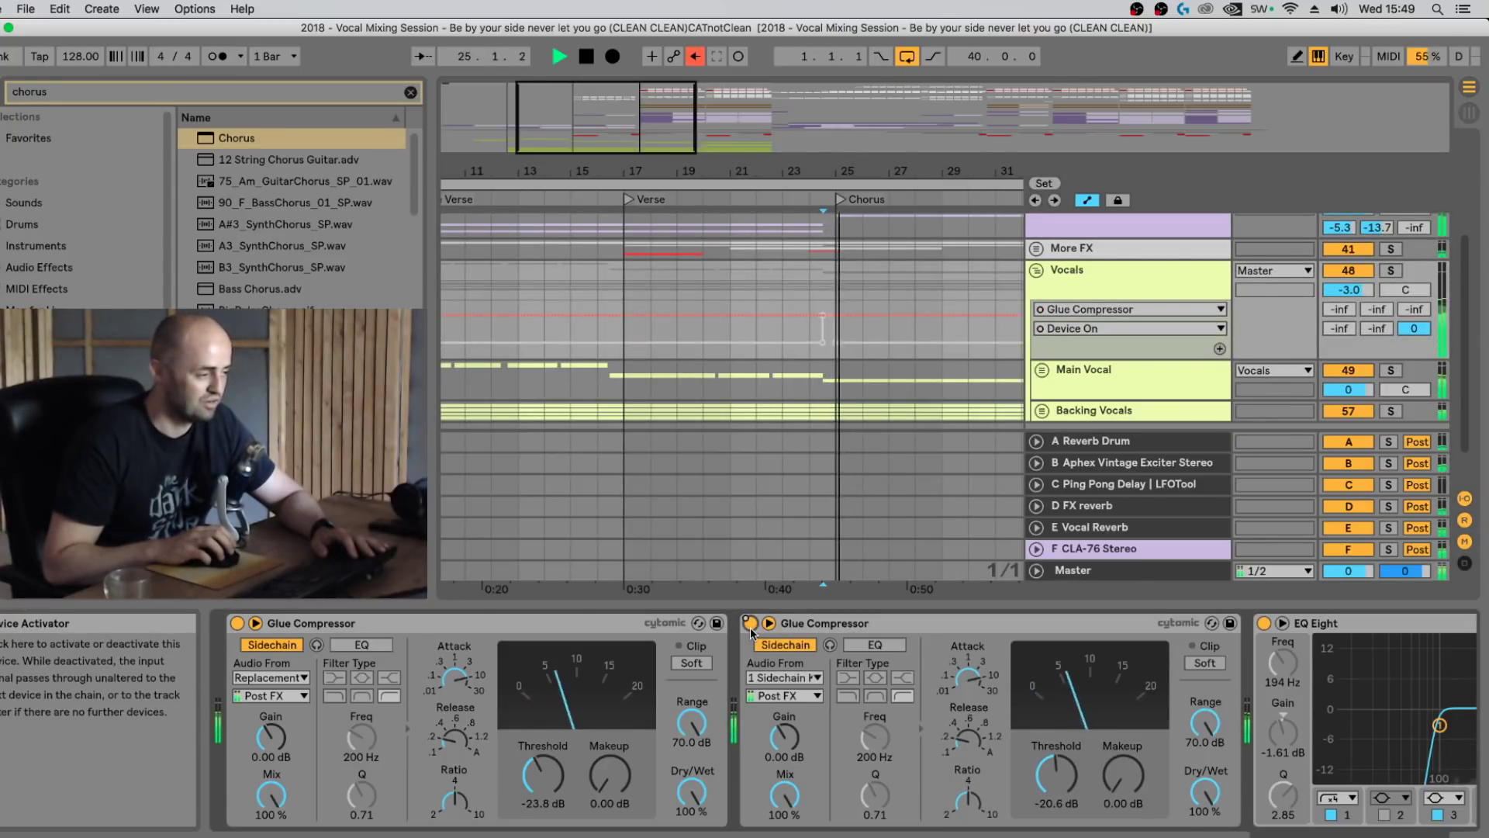
click(749, 623)
key(space)
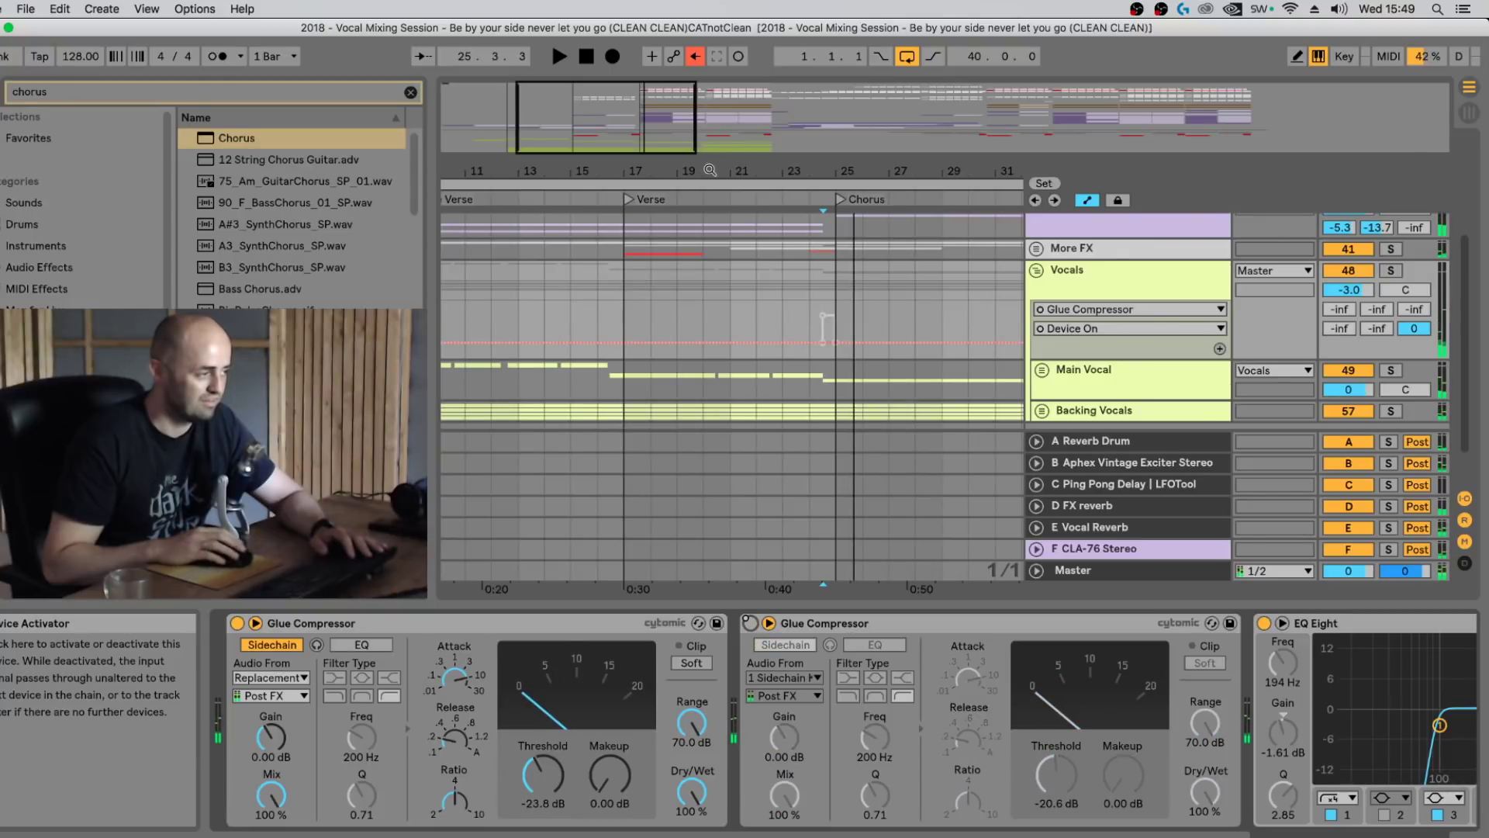
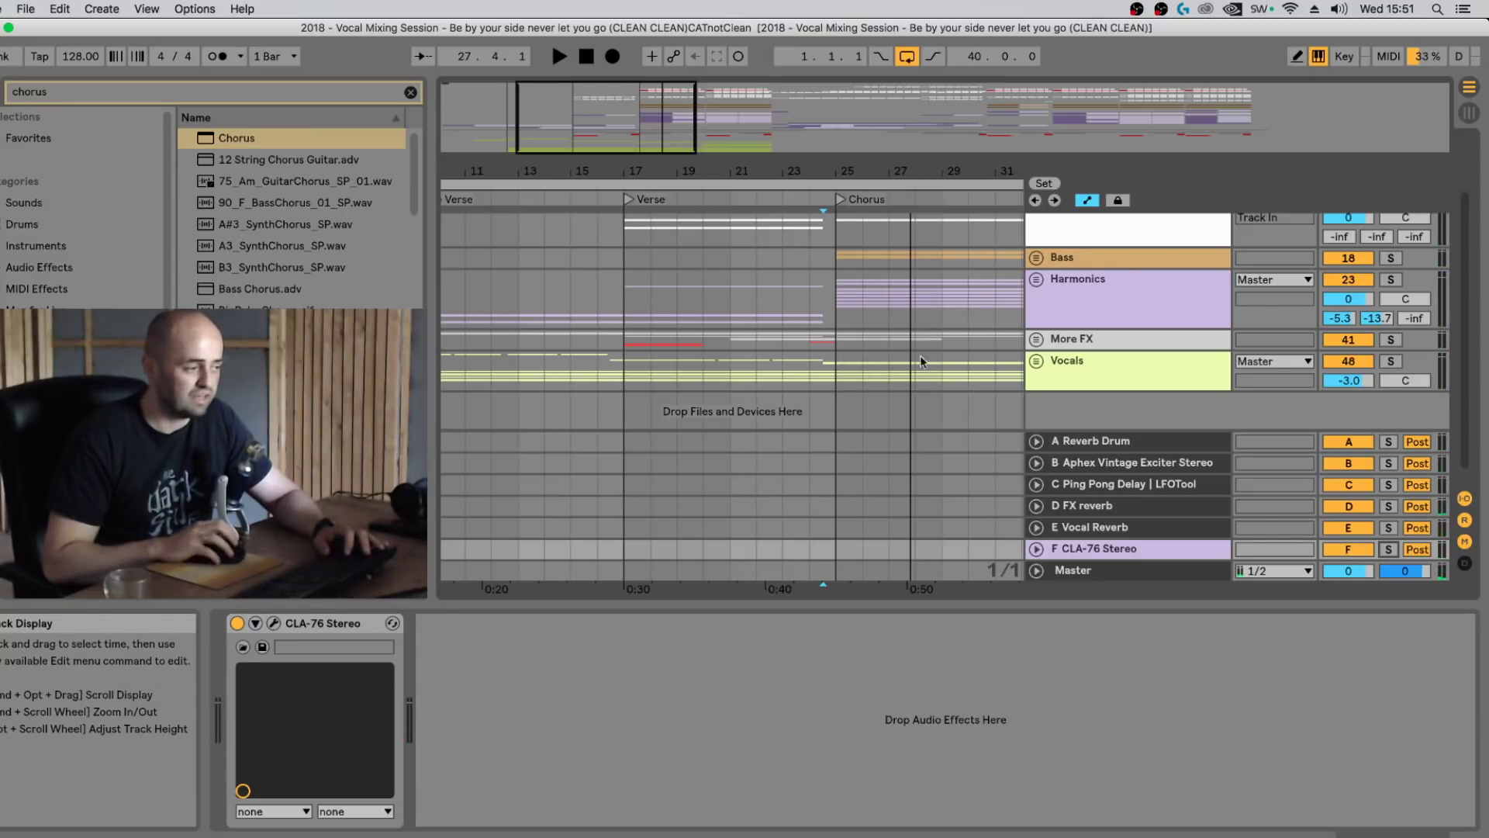
Step: Play the Chorus from about bar 27.4 and compare the mix with the F CLA-76 Stereo return muted and unmuted
drag(993, 172, 788, 145)
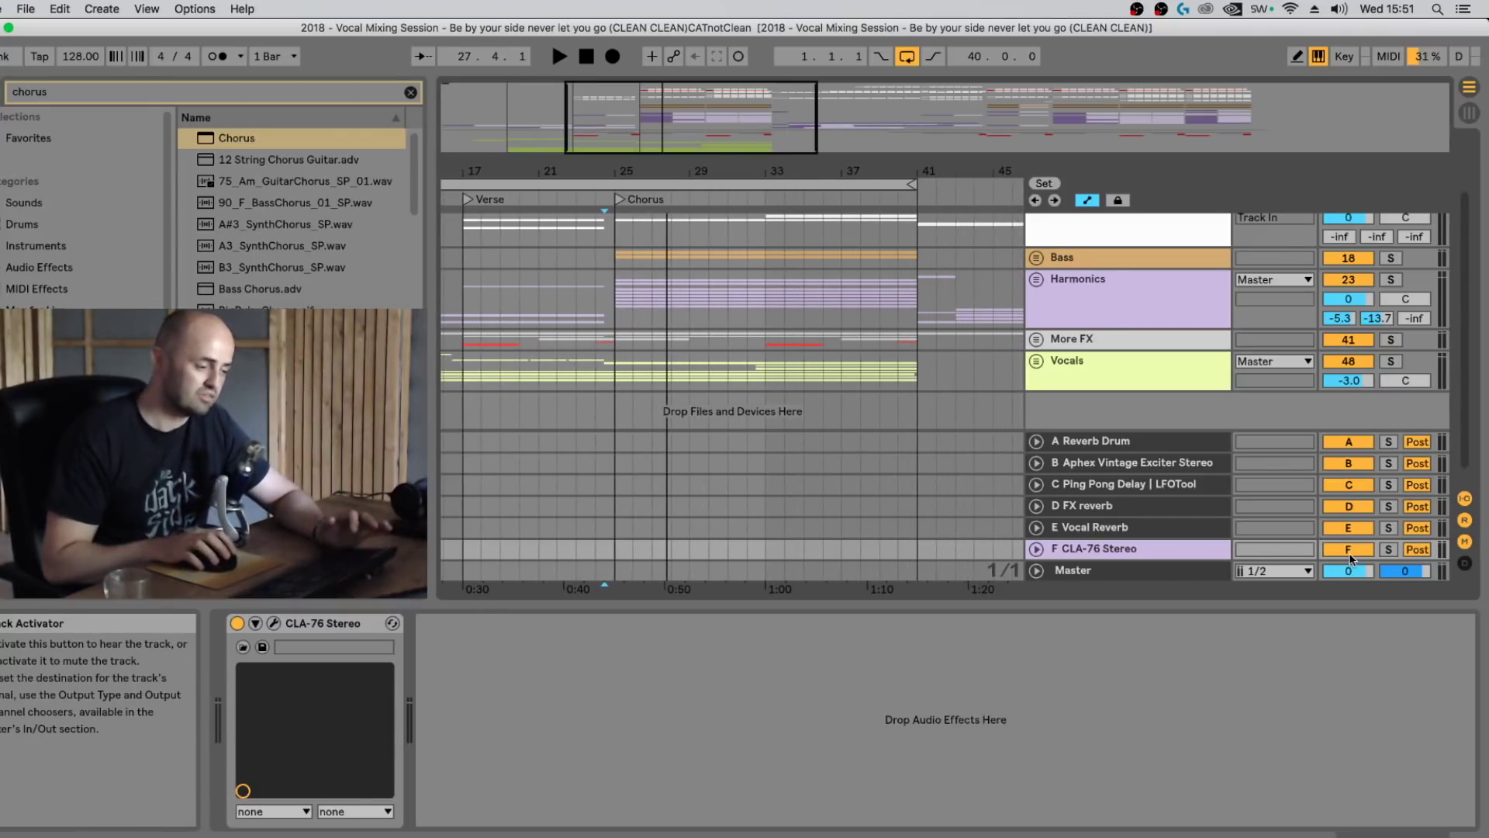
key(space)
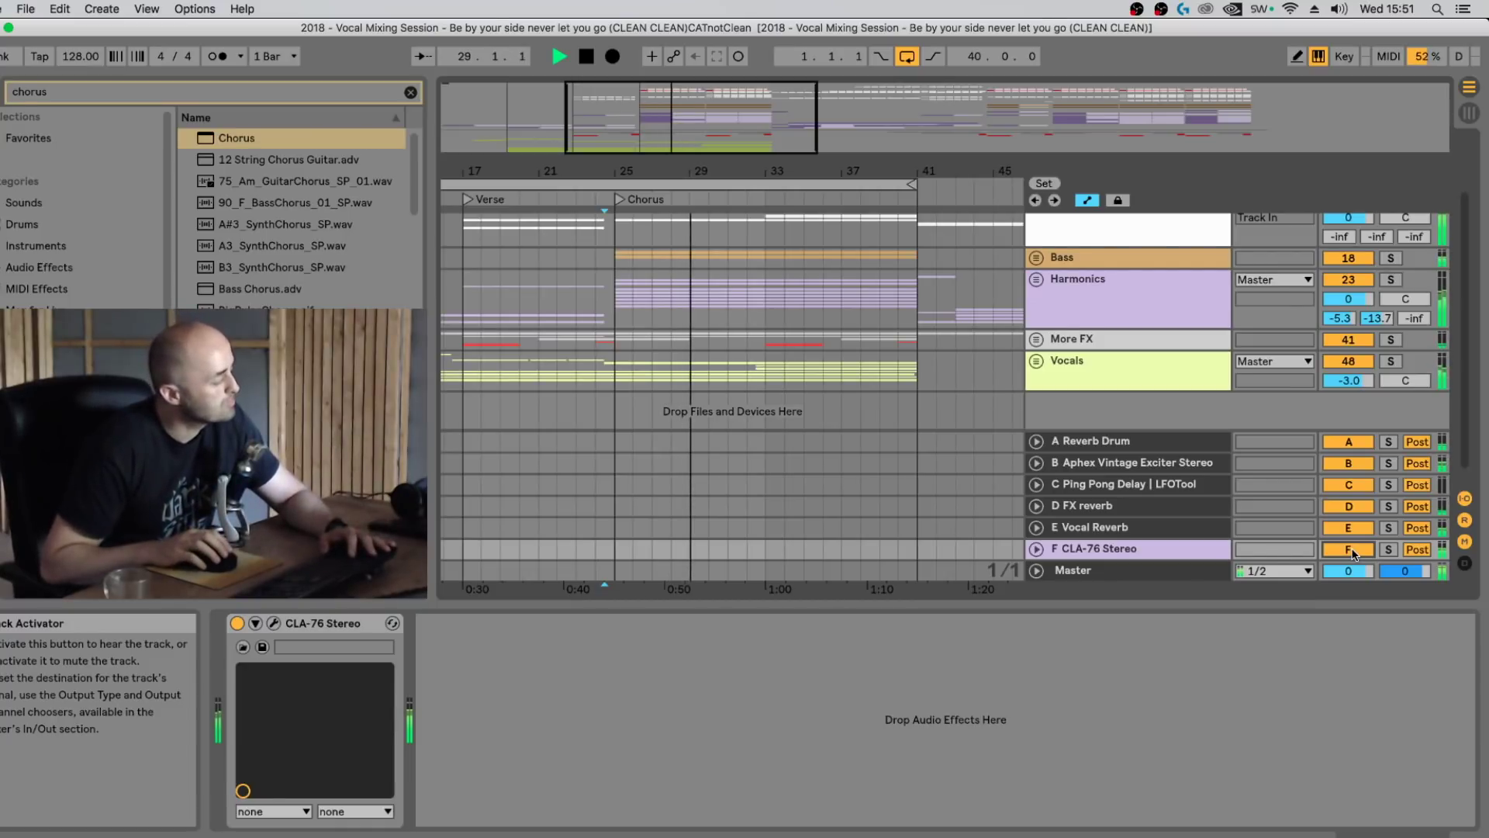
click(1349, 549)
click(1349, 549)
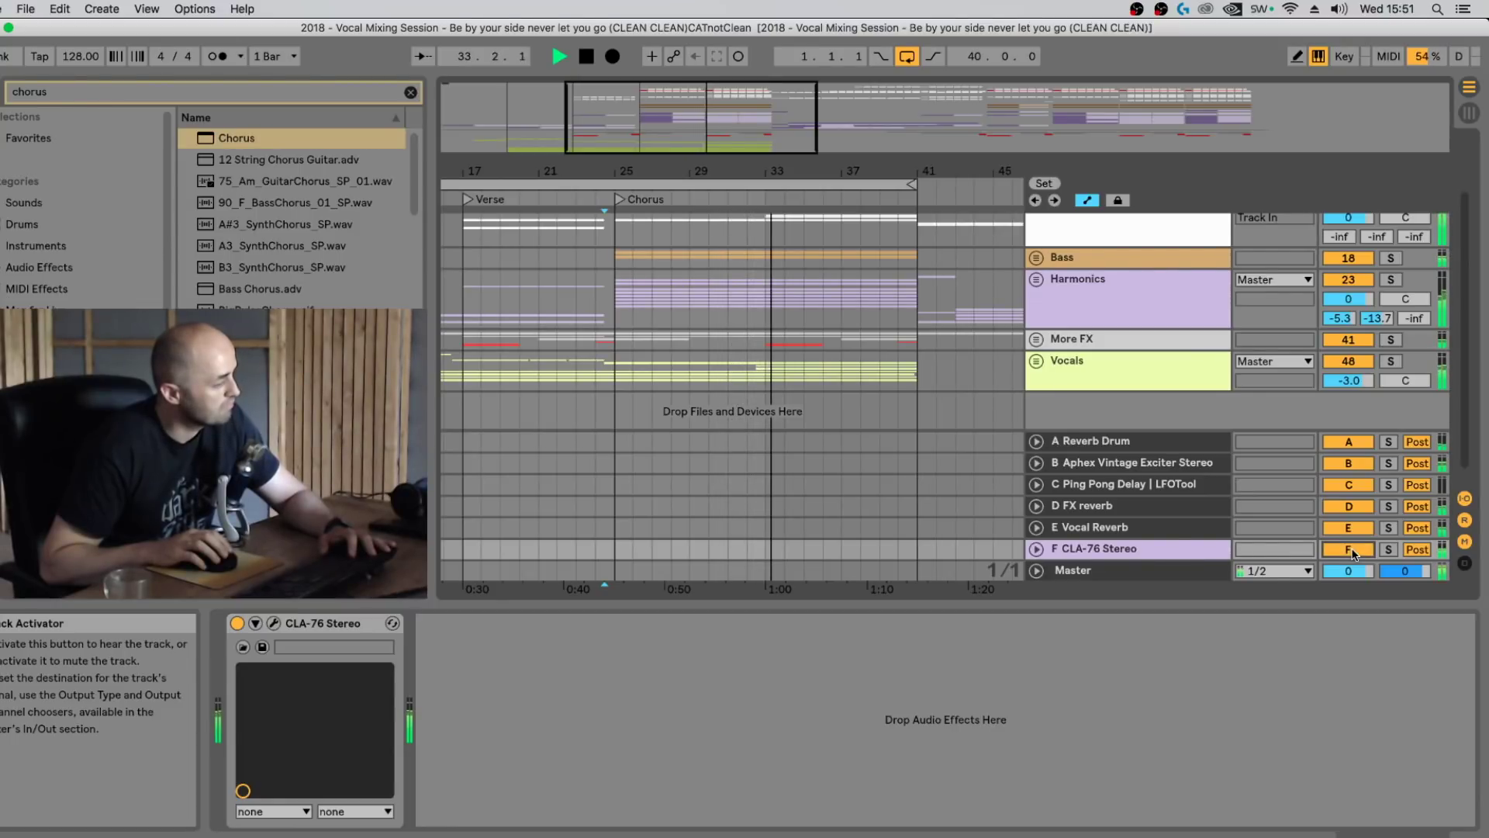
click(1349, 549)
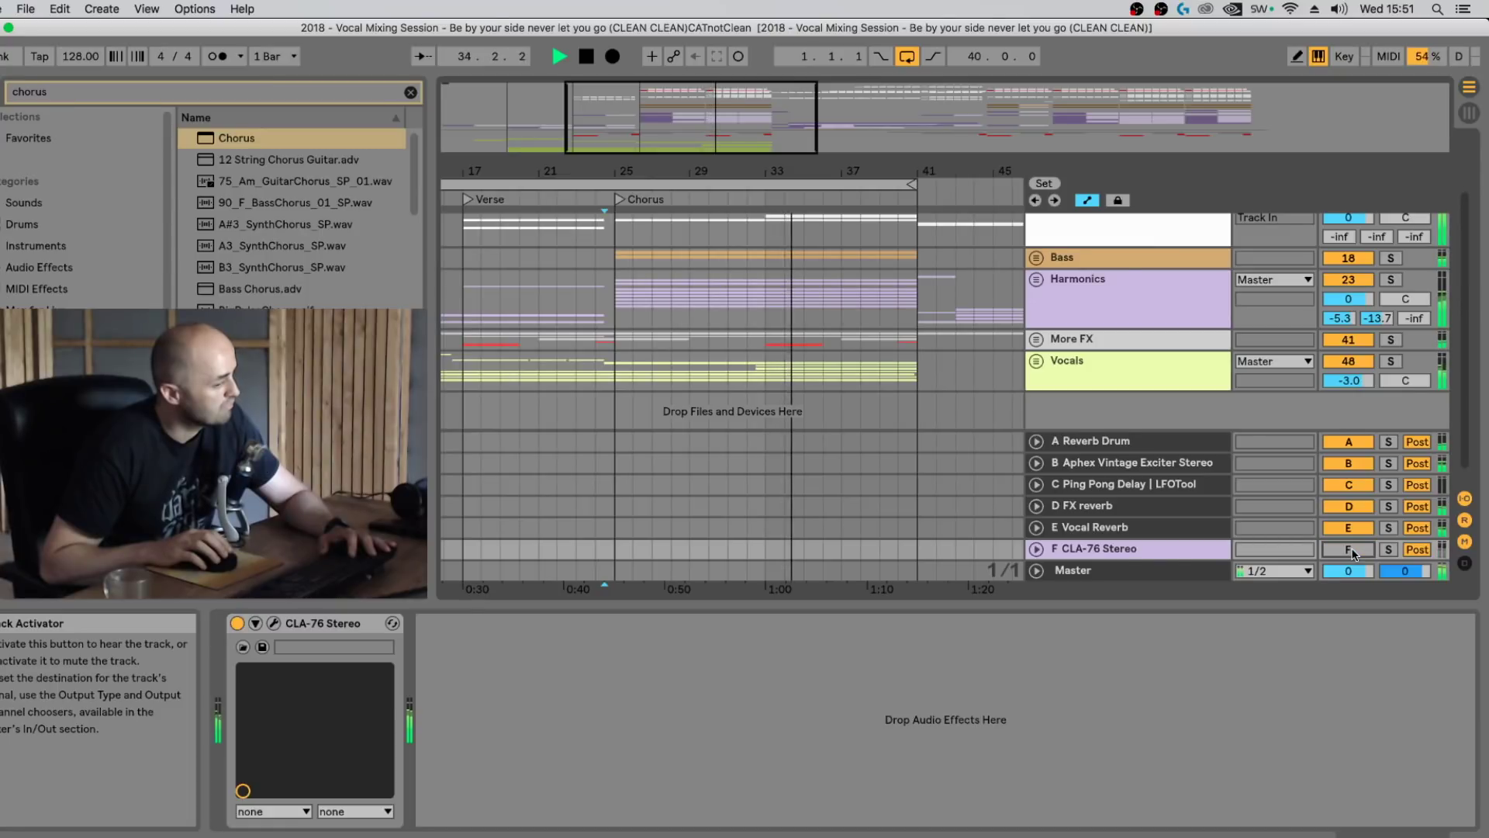
click(1352, 550)
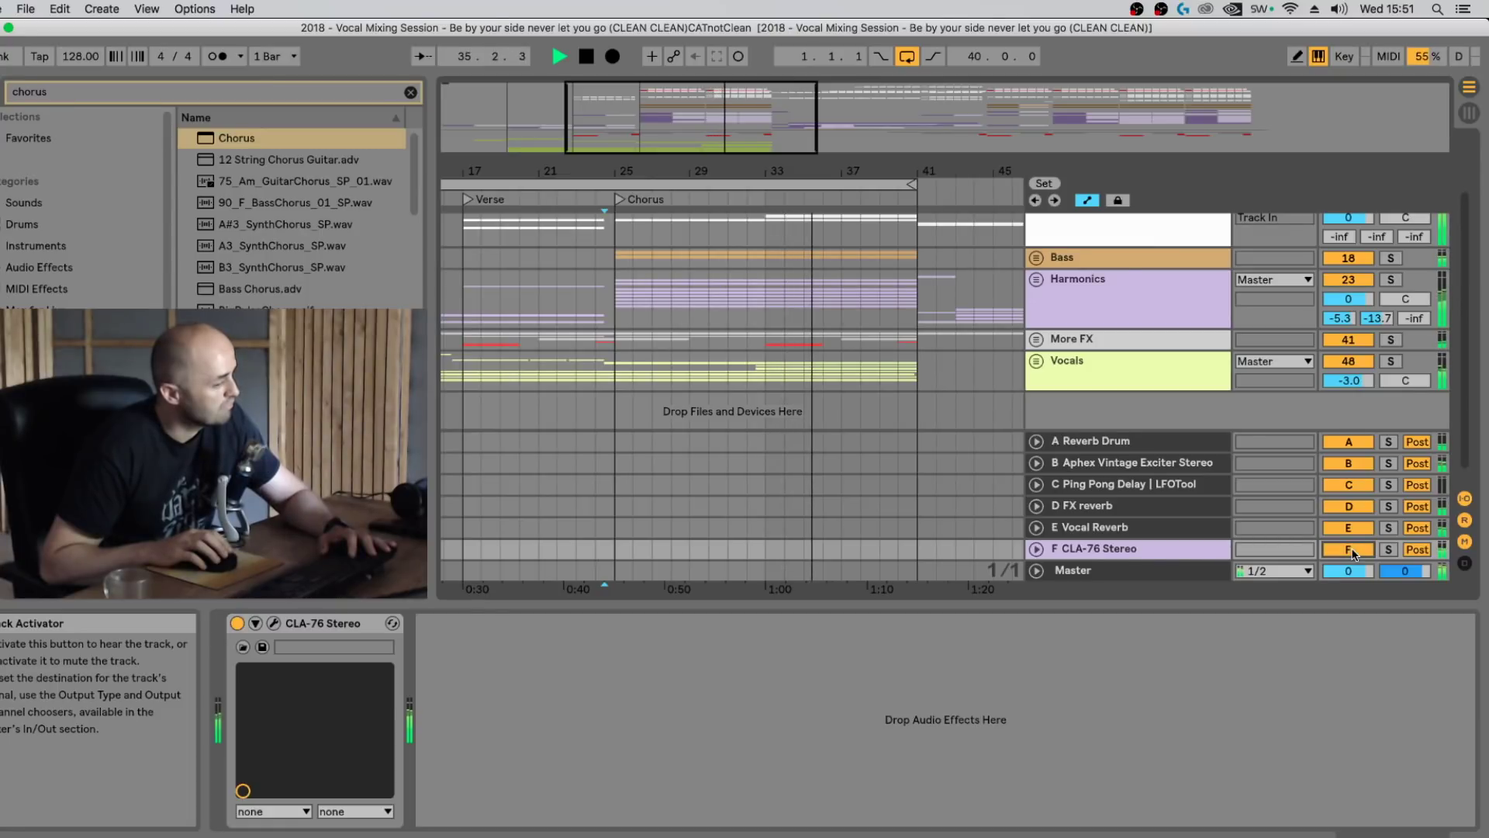
key(space)
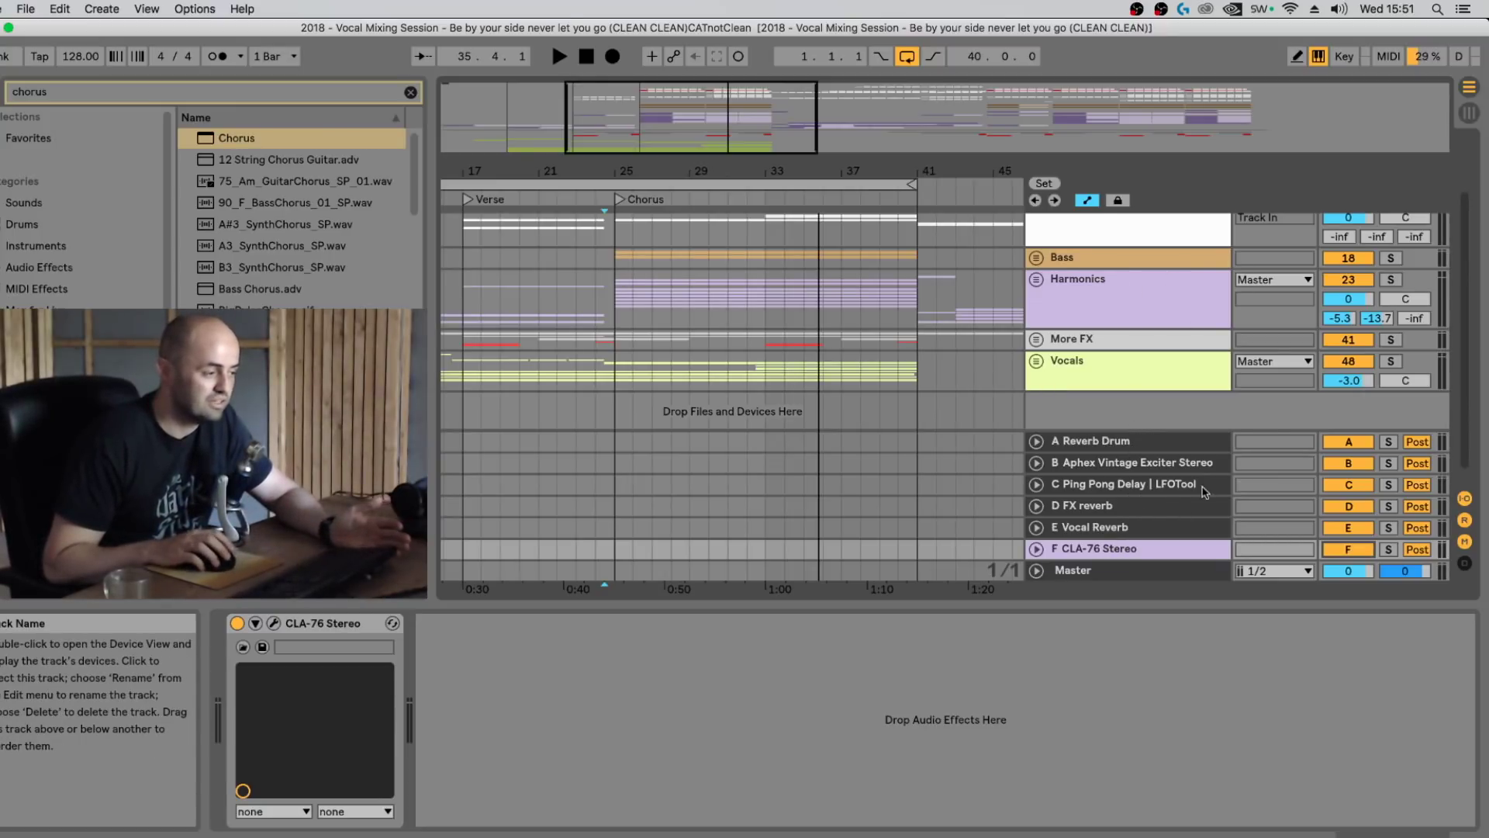
Step: Unfold the Vocals and Main Vocal groups and mark bars 25 to 33 on the Octaves track
scroll(1136, 332, up, 3)
scroll(1154, 392, down, 4)
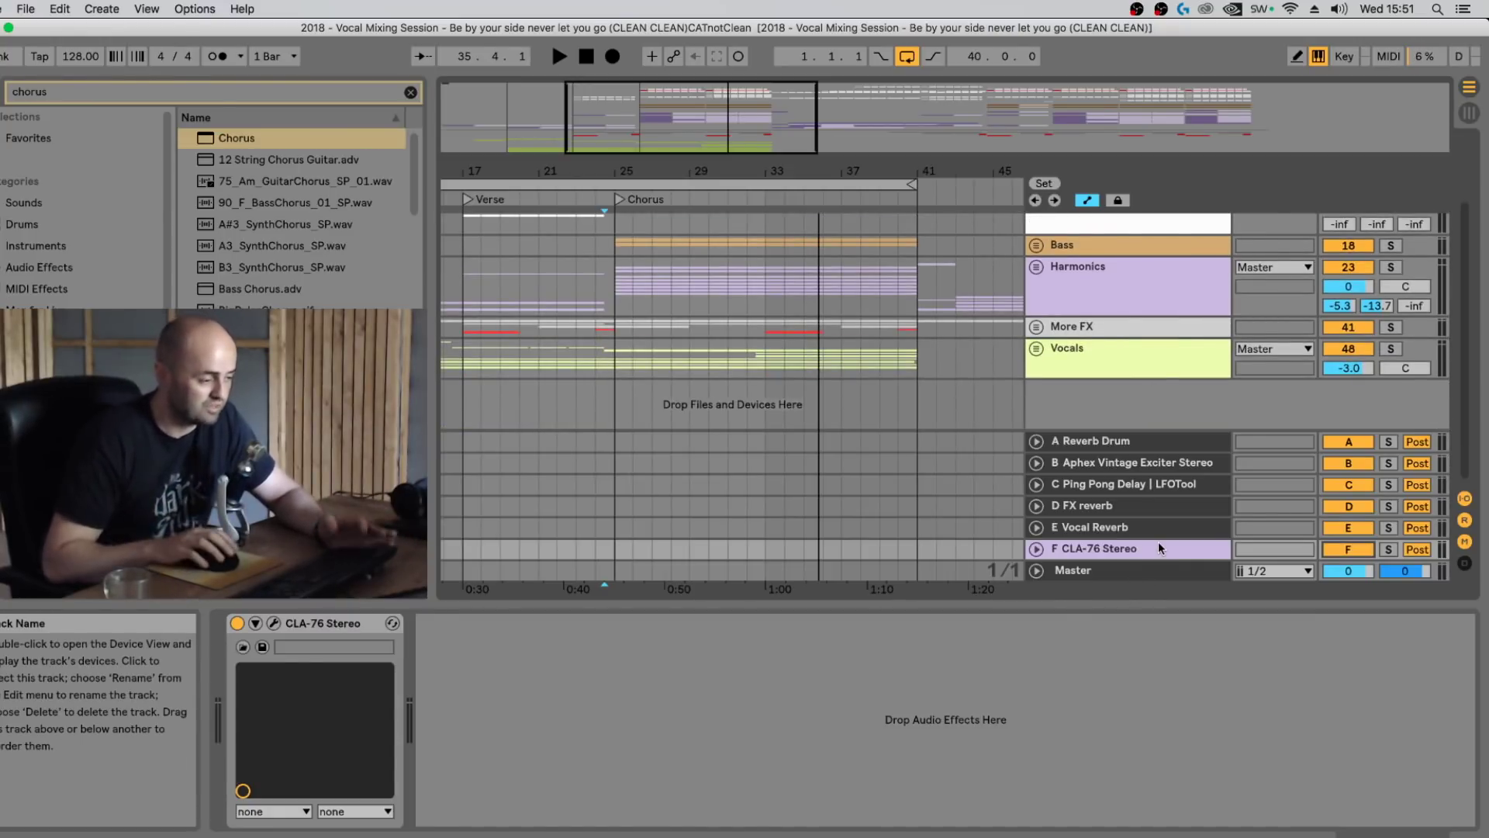
click(1036, 348)
scroll(1047, 373, down, 3)
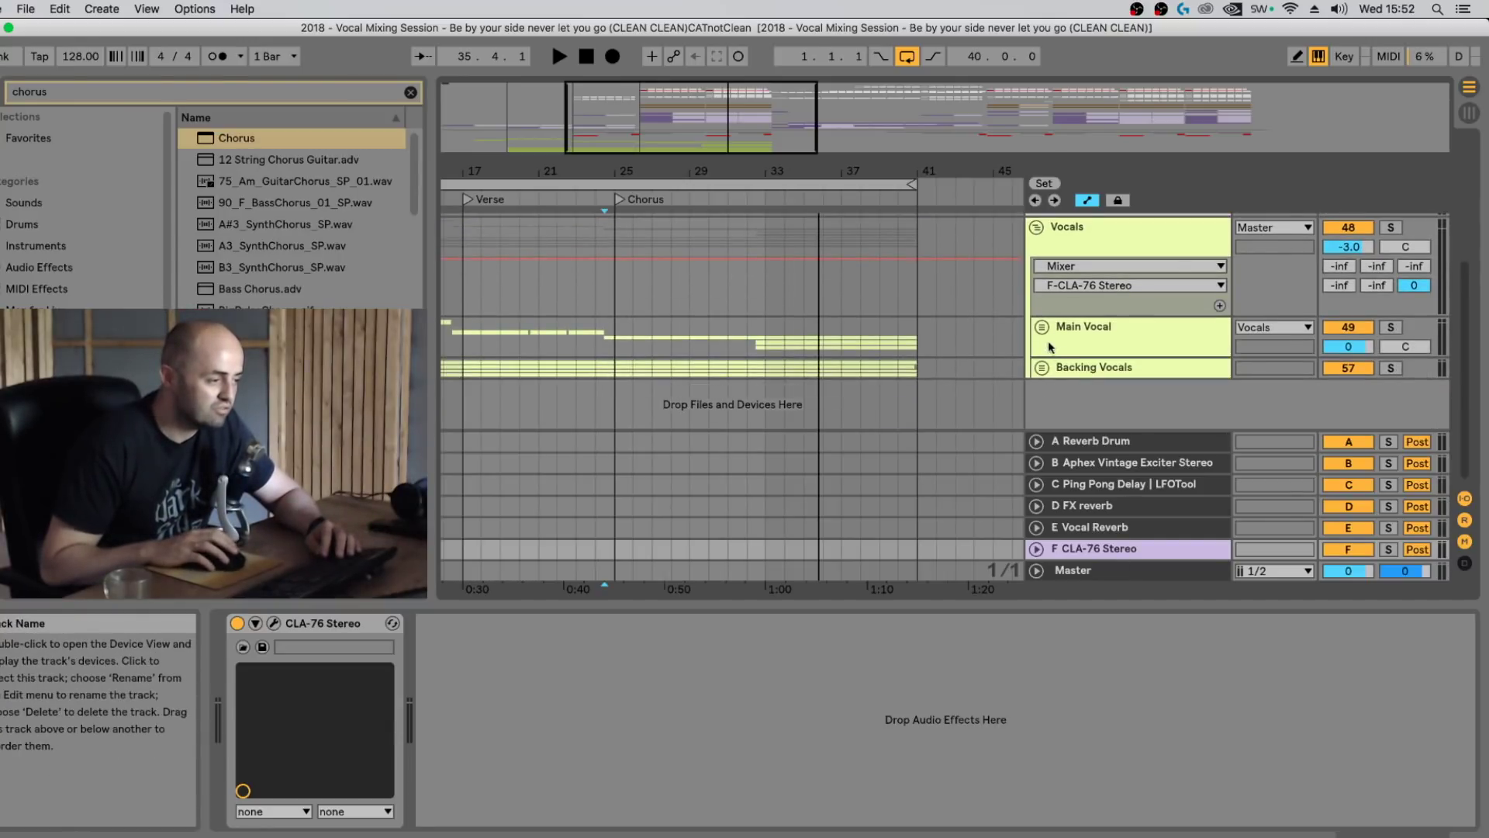
click(1042, 327)
scroll(1059, 361, down, 2)
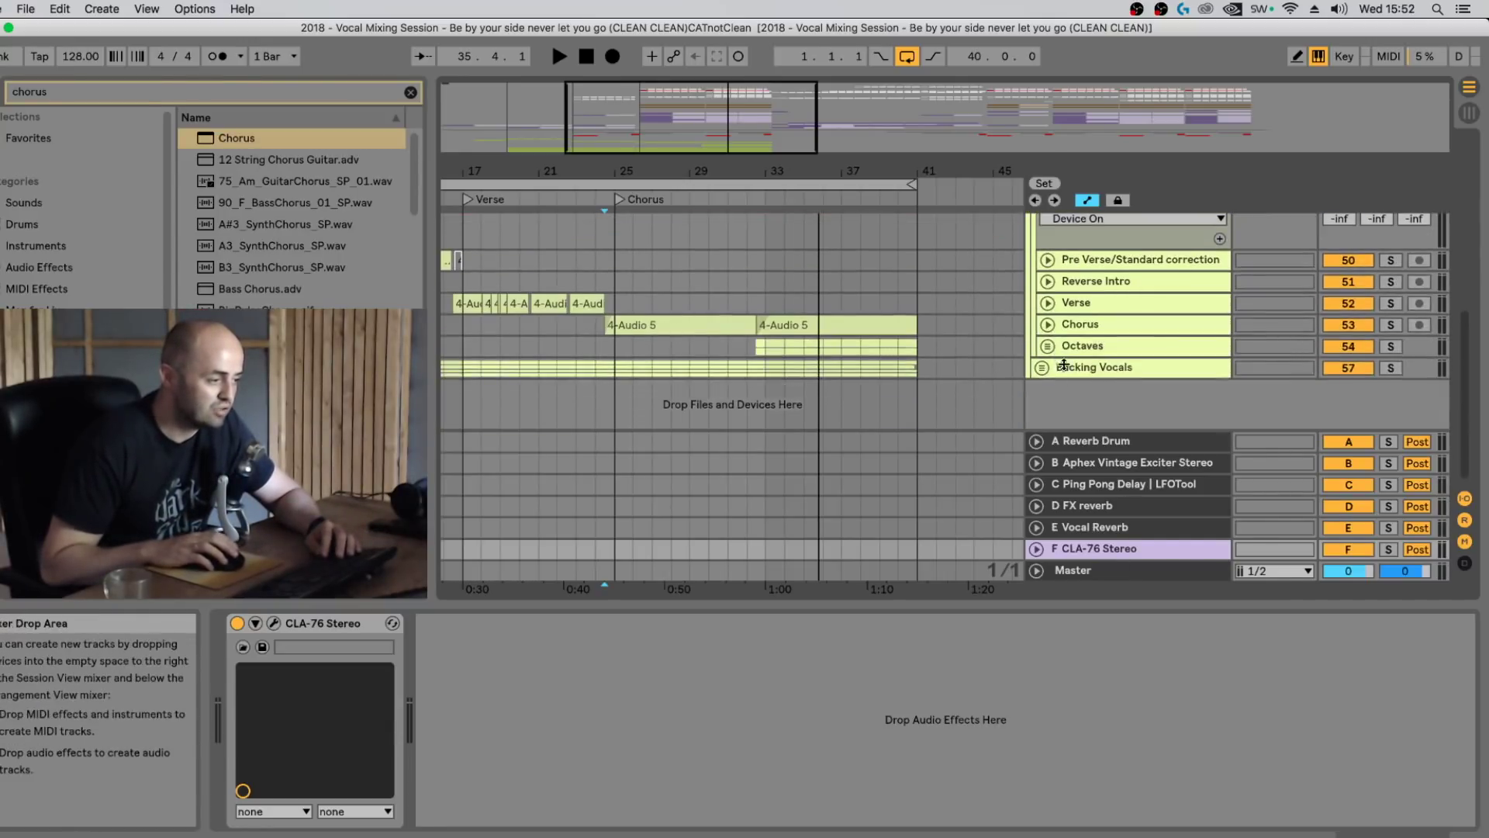
click(1080, 346)
drag(613, 350, 757, 343)
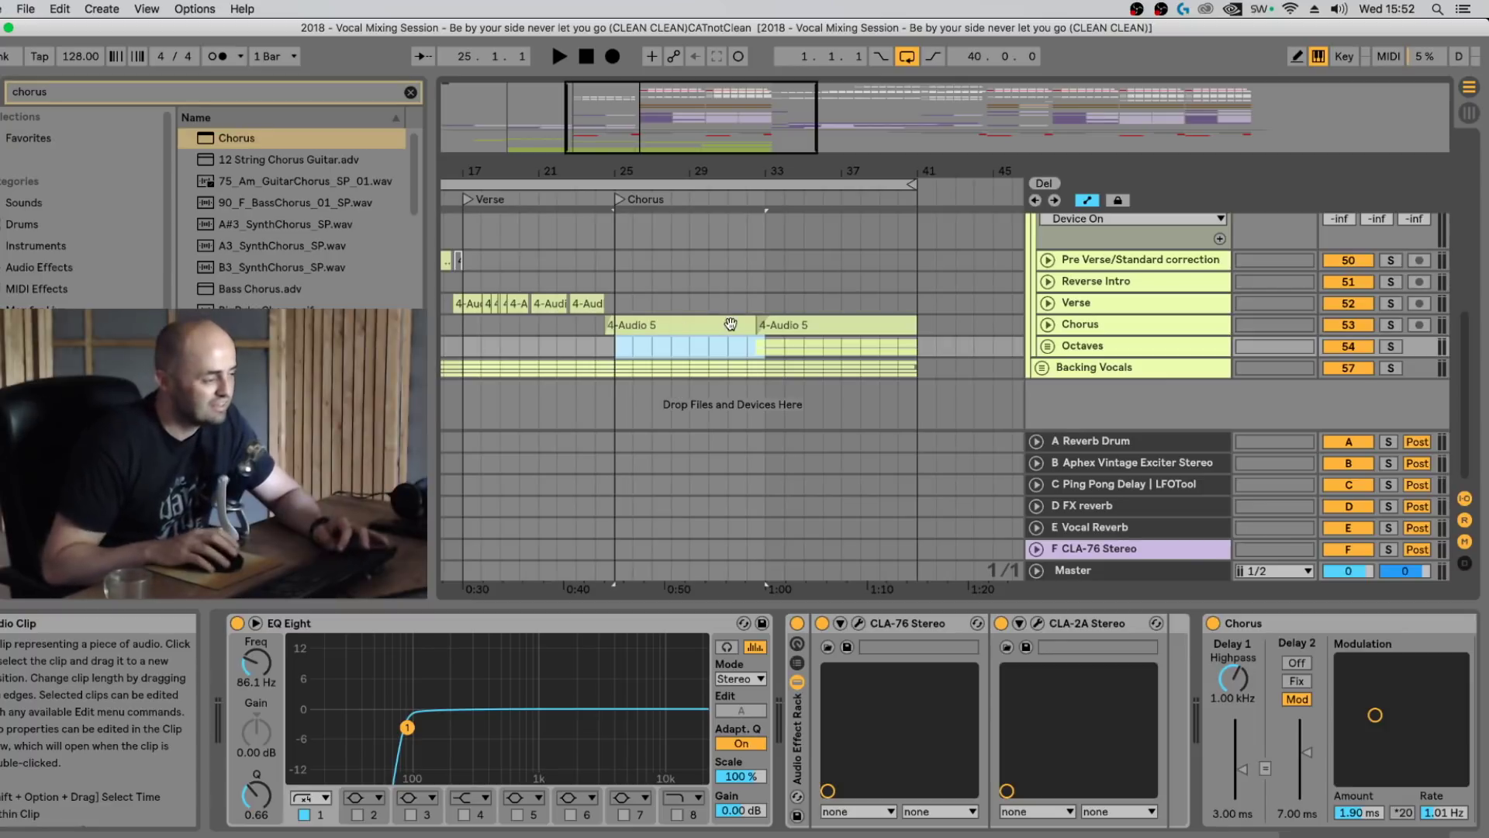
Step: Audition the Octaves group in solo from bar 33, clear the solo and return the playback start to bar 33
click(760, 303)
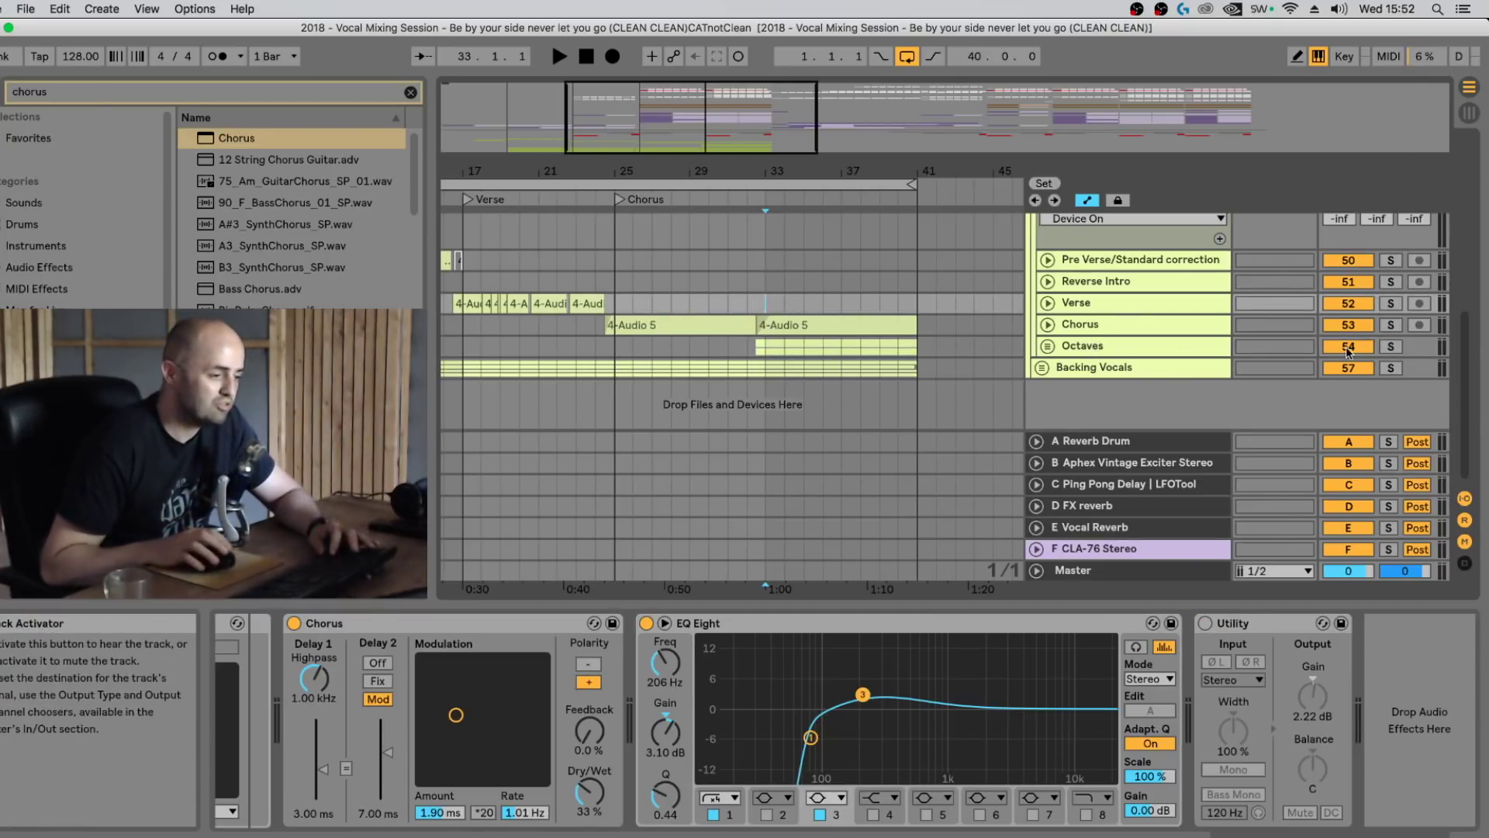
click(1389, 346)
key(space)
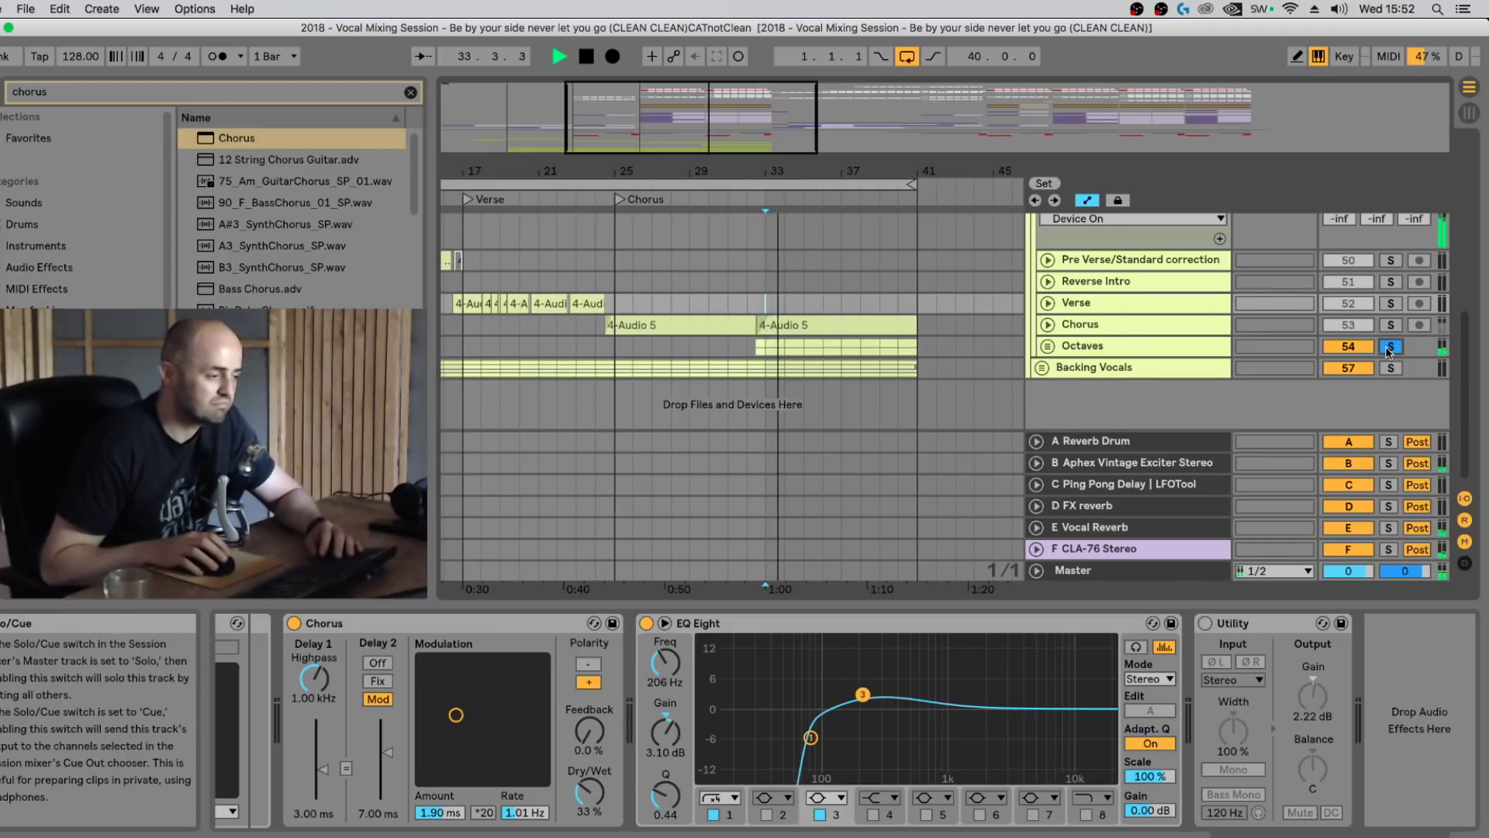
key(space)
click(1390, 347)
click(765, 301)
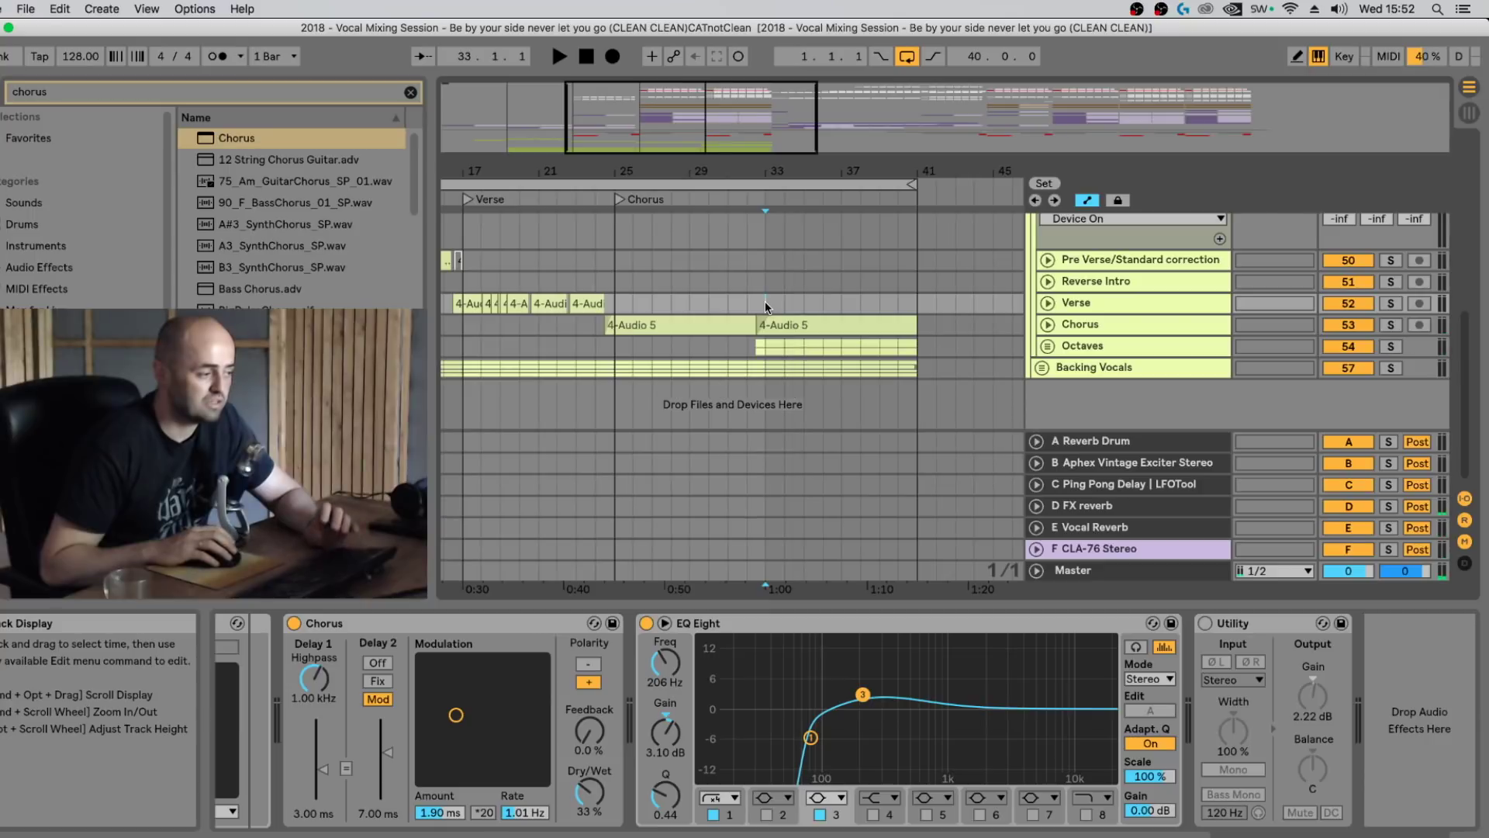
Step: Play the Chorus in full context from bar 25 to about bar 35, past the point where the Octaves enter
click(617, 351)
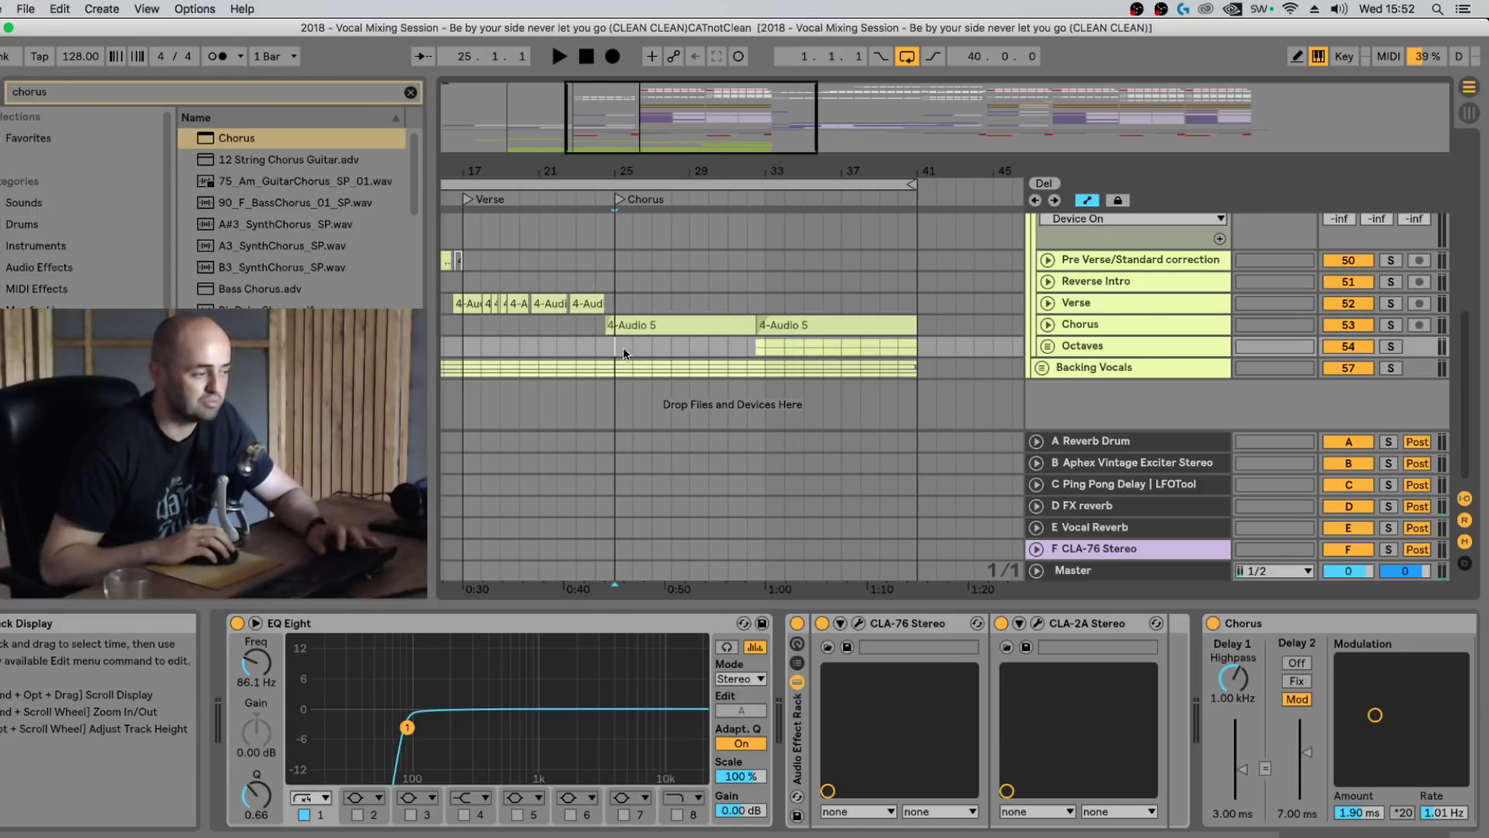
key(space)
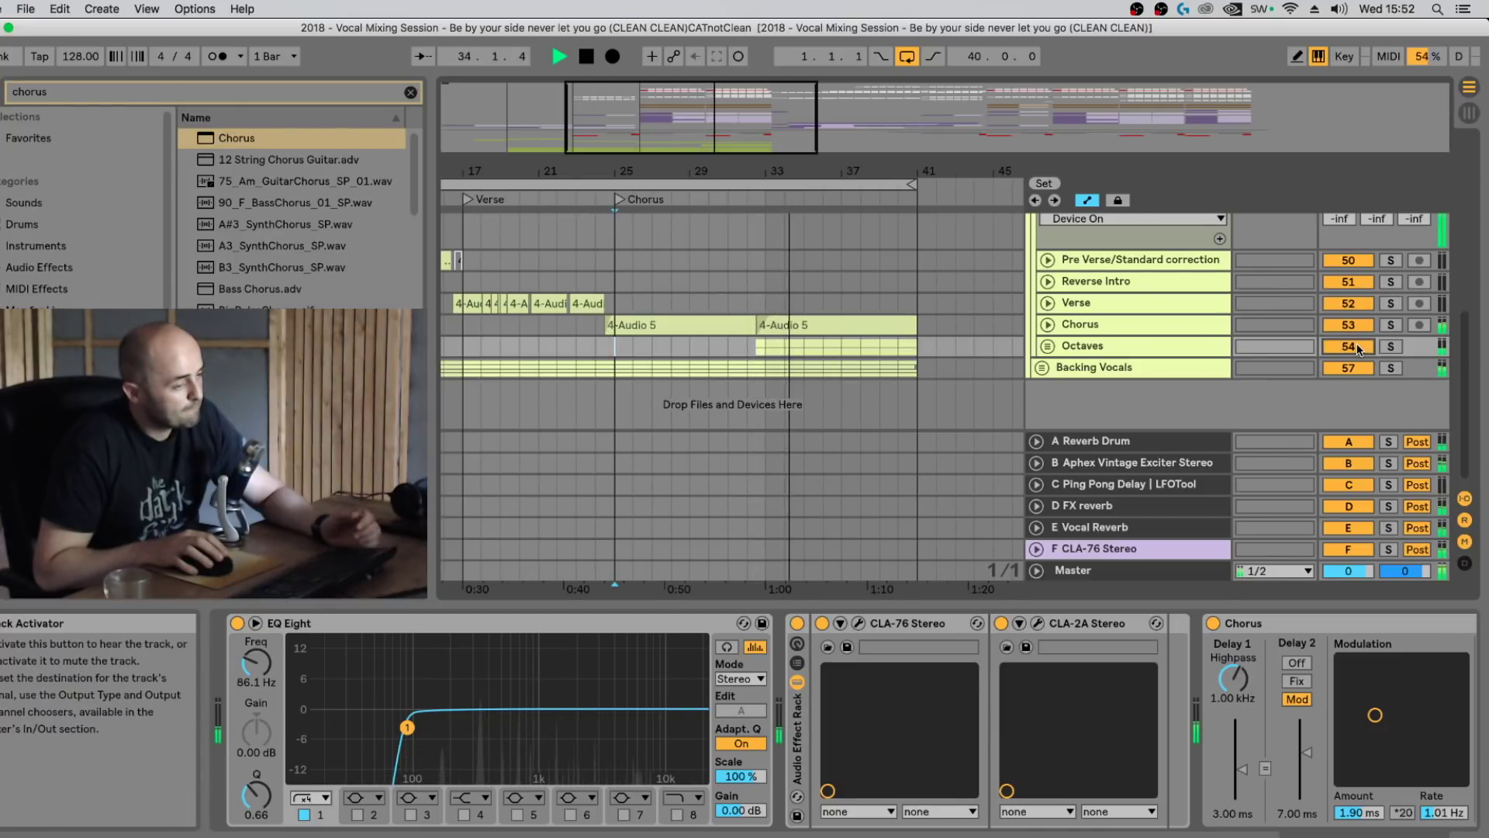
key(space)
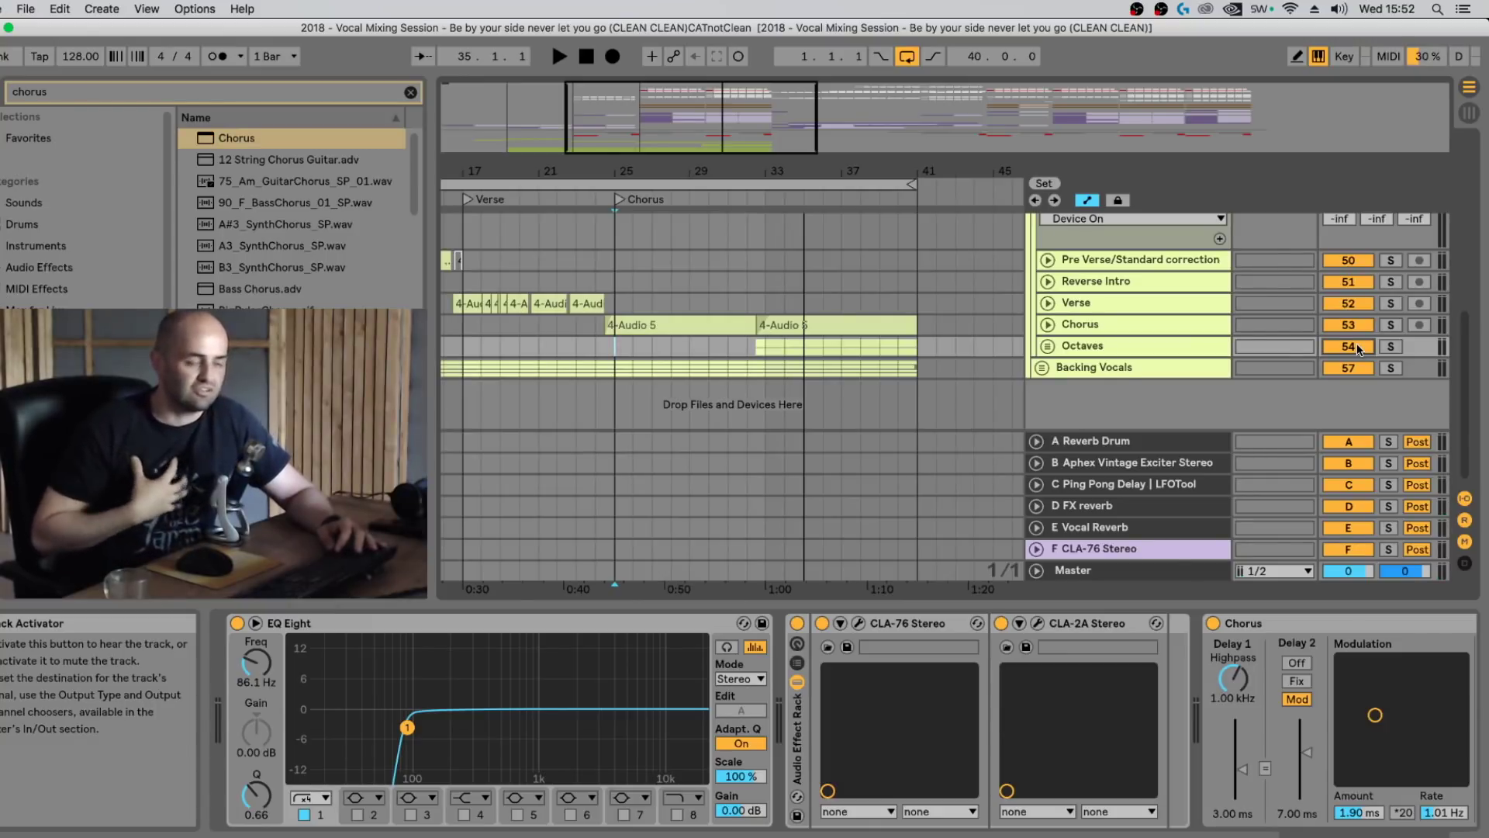
Step: Fold the Main Vocal group and examine the Compressor in the Master track's device chain
scroll(1167, 281, up, 3)
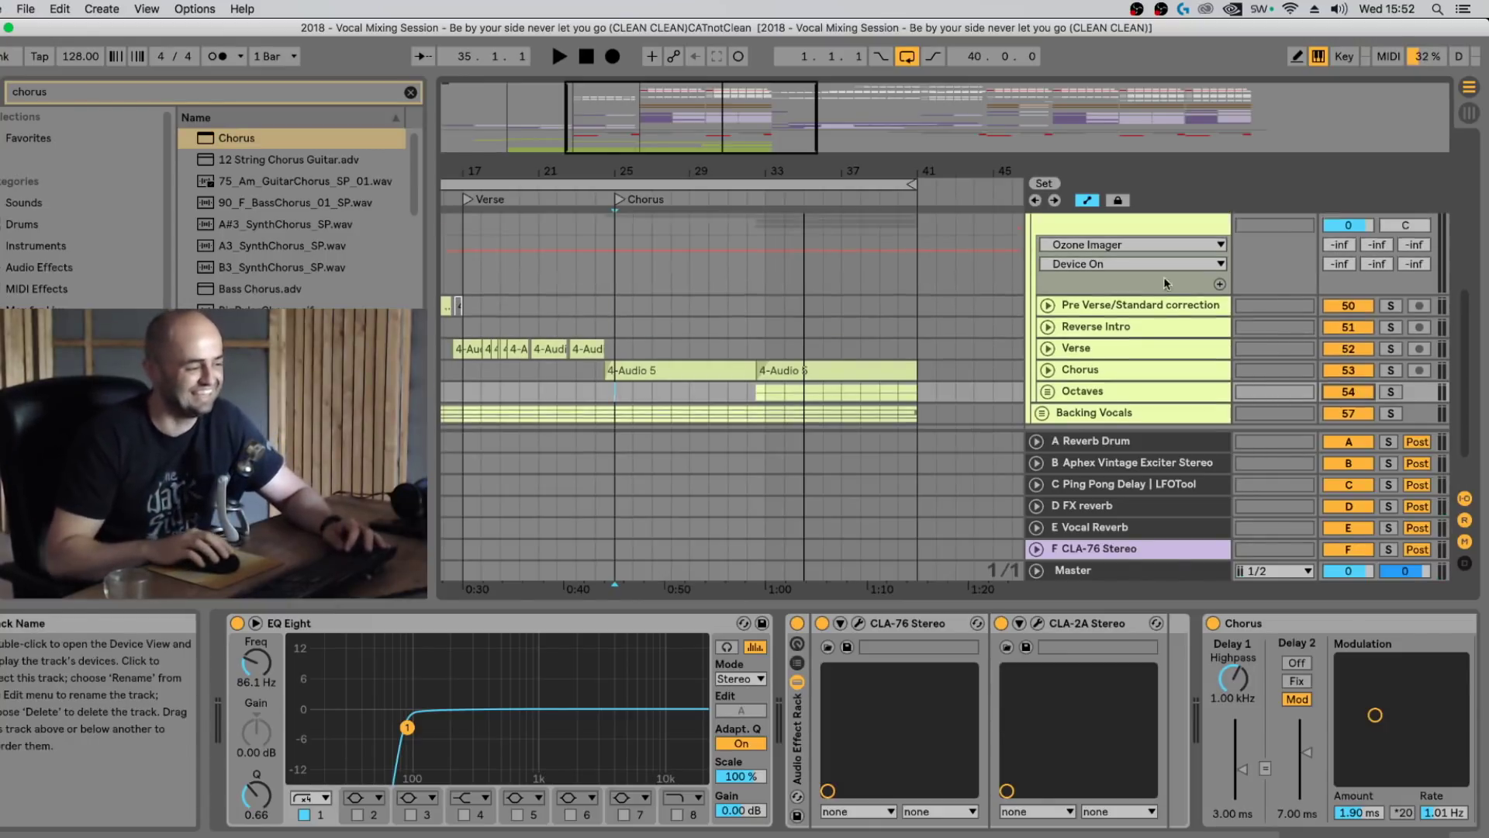
click(1042, 228)
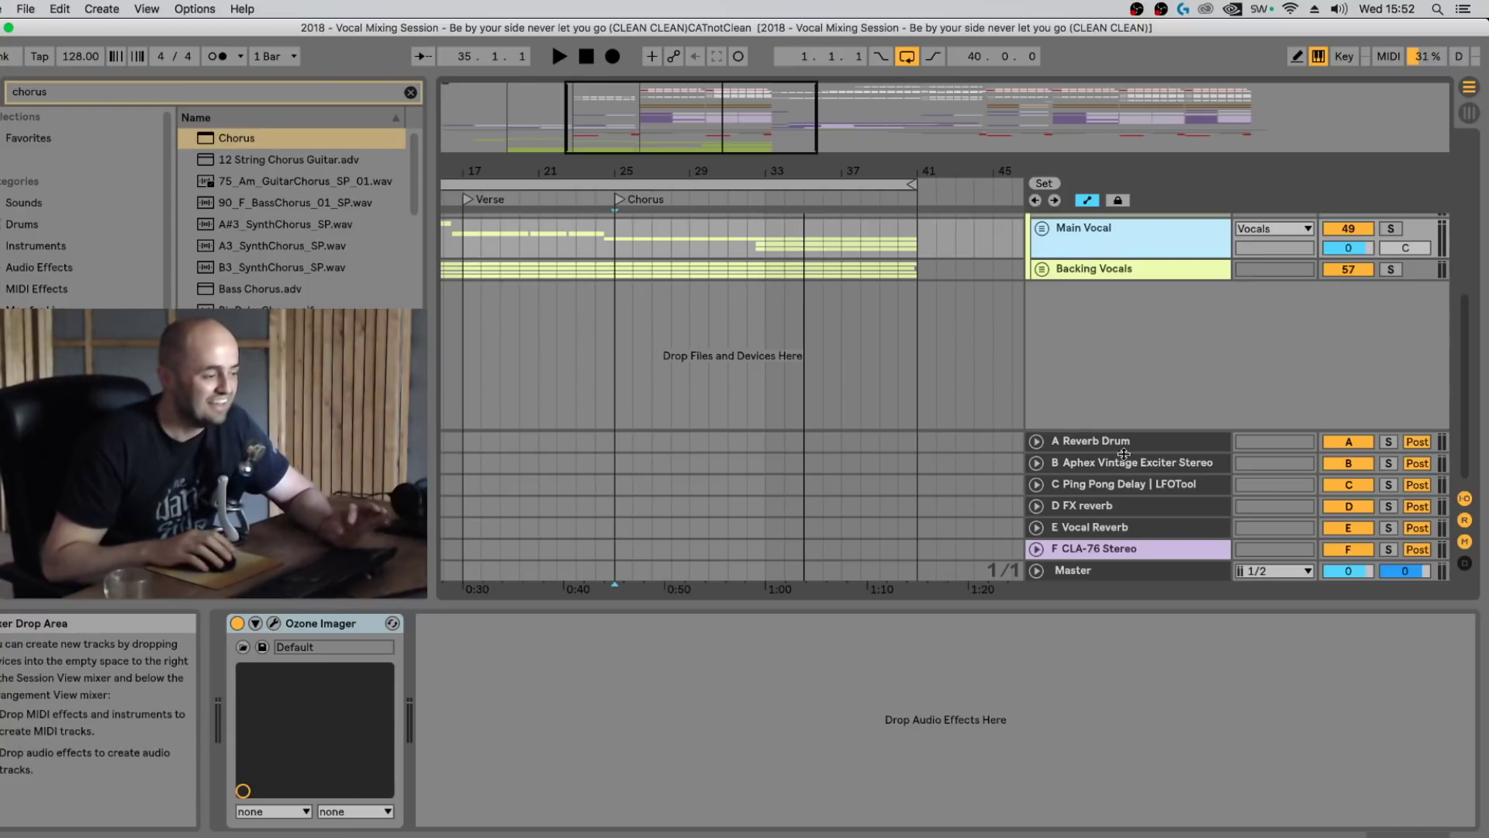
click(1131, 570)
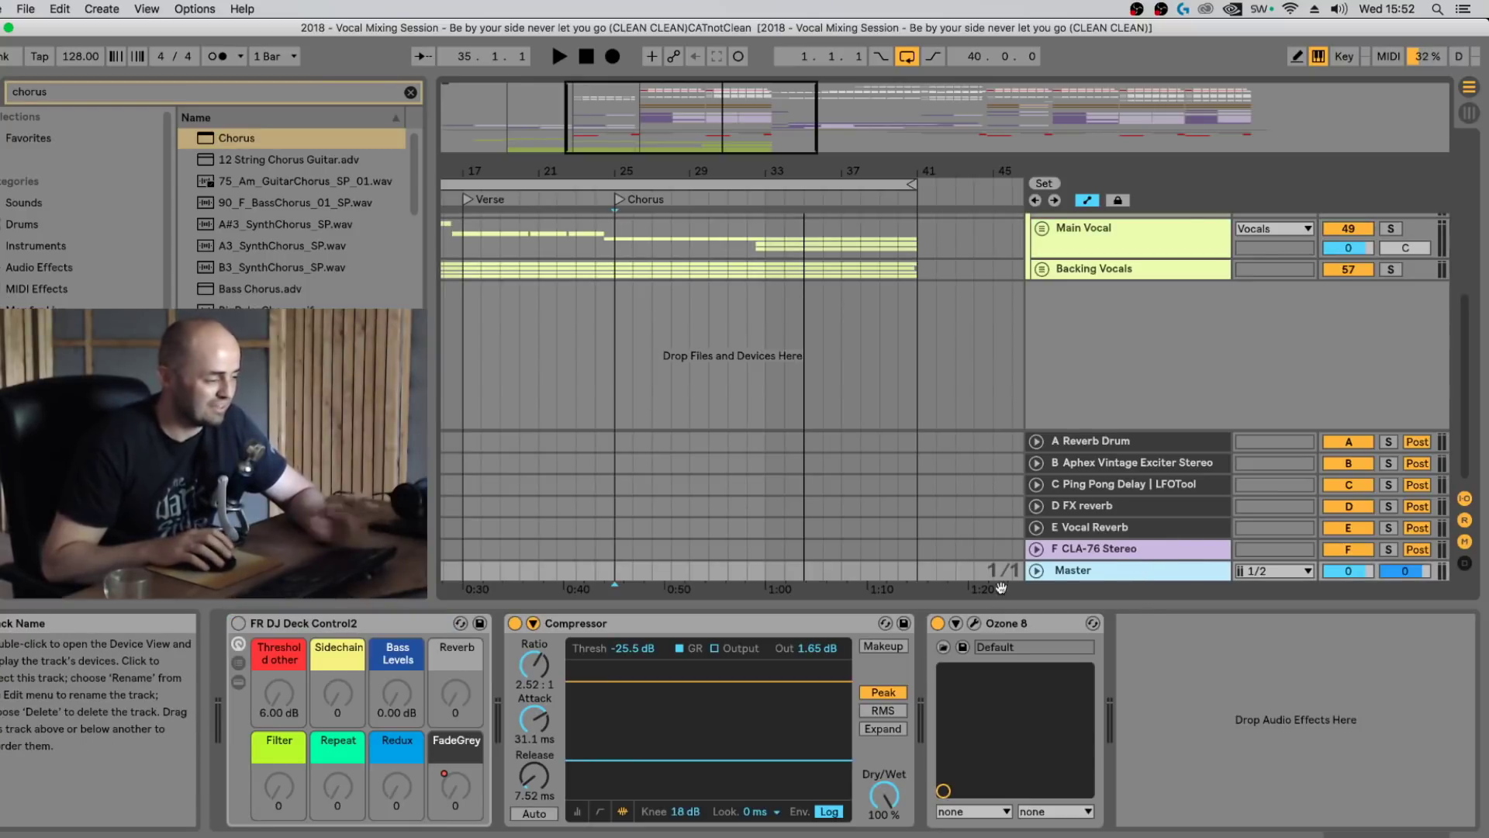
click(627, 619)
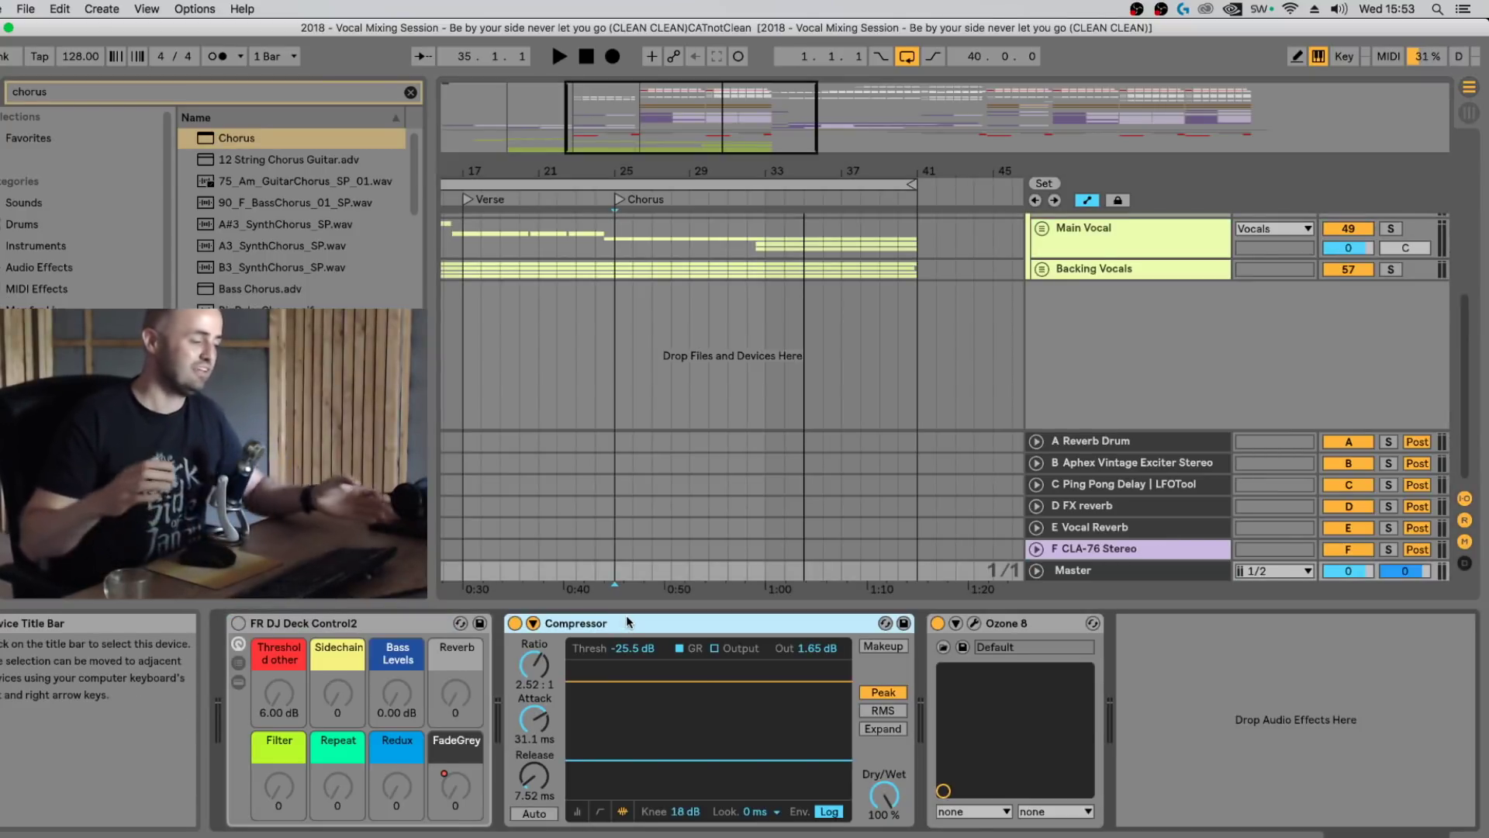
click(1114, 571)
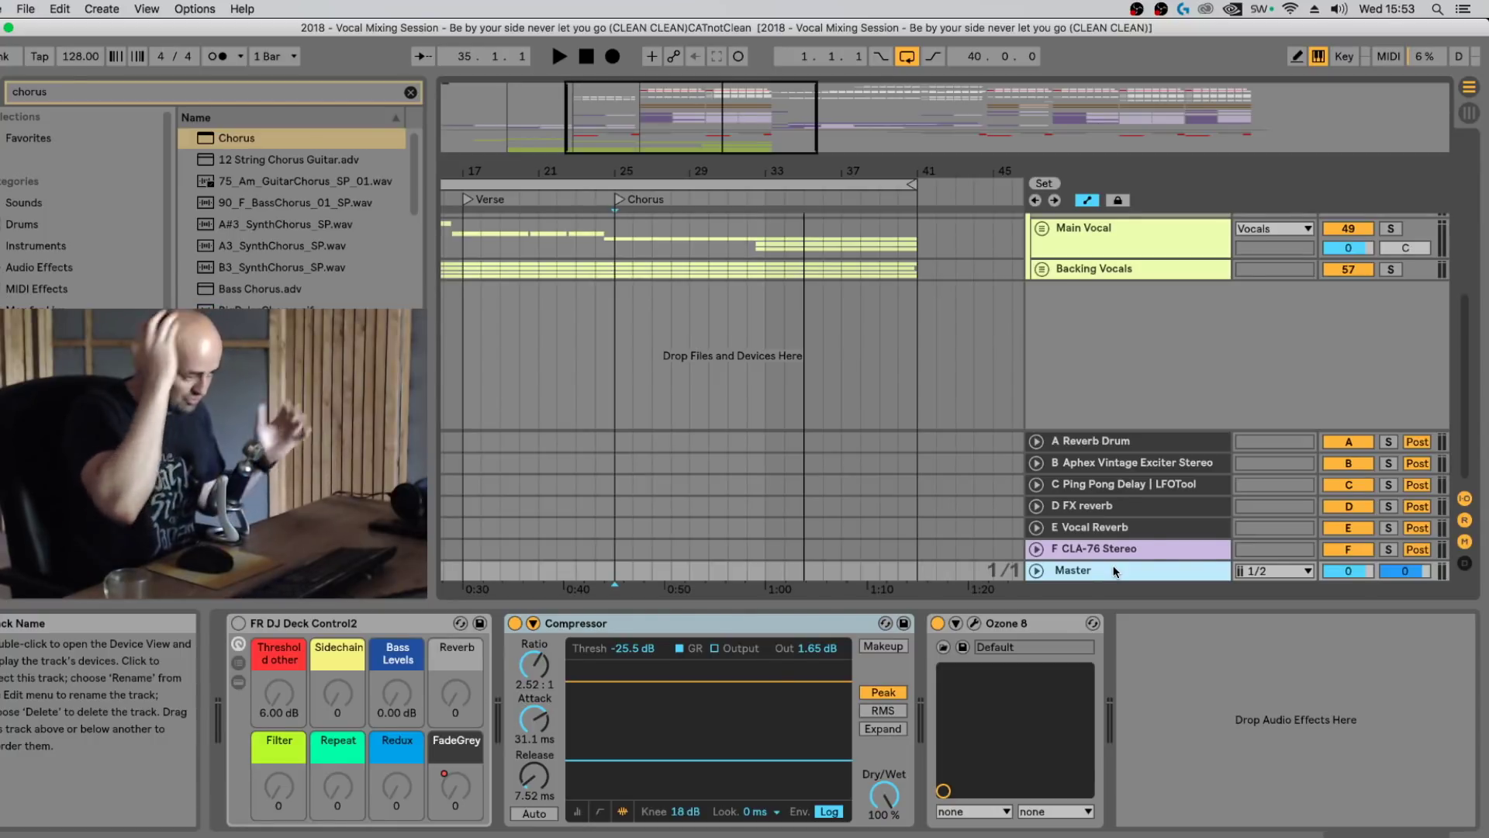
click(670, 625)
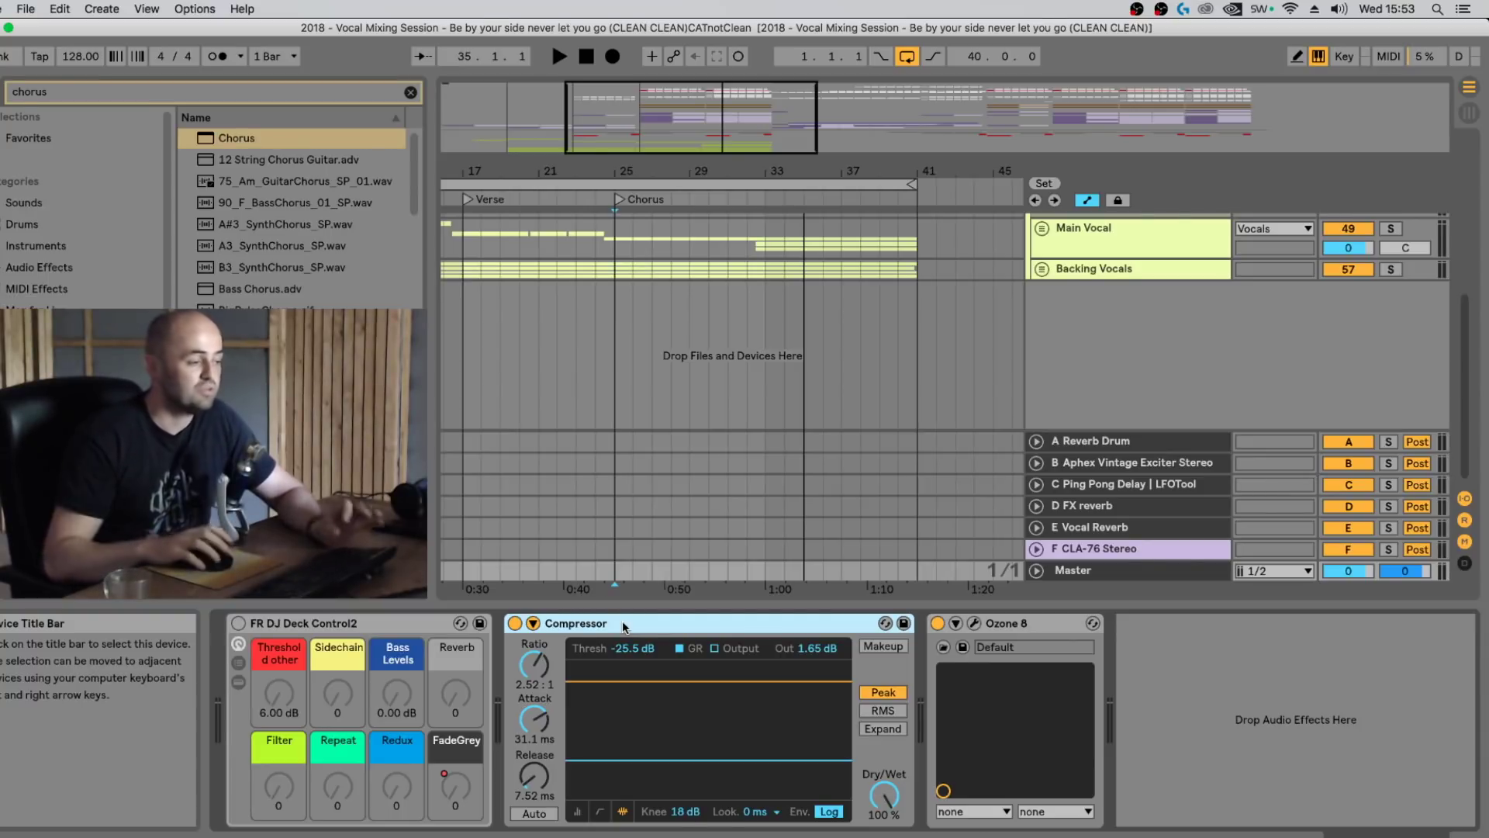
Step: Solo the drum group and audition it from bar 25 and from bar 33 of the Chorus
scroll(1036, 366, up, 5)
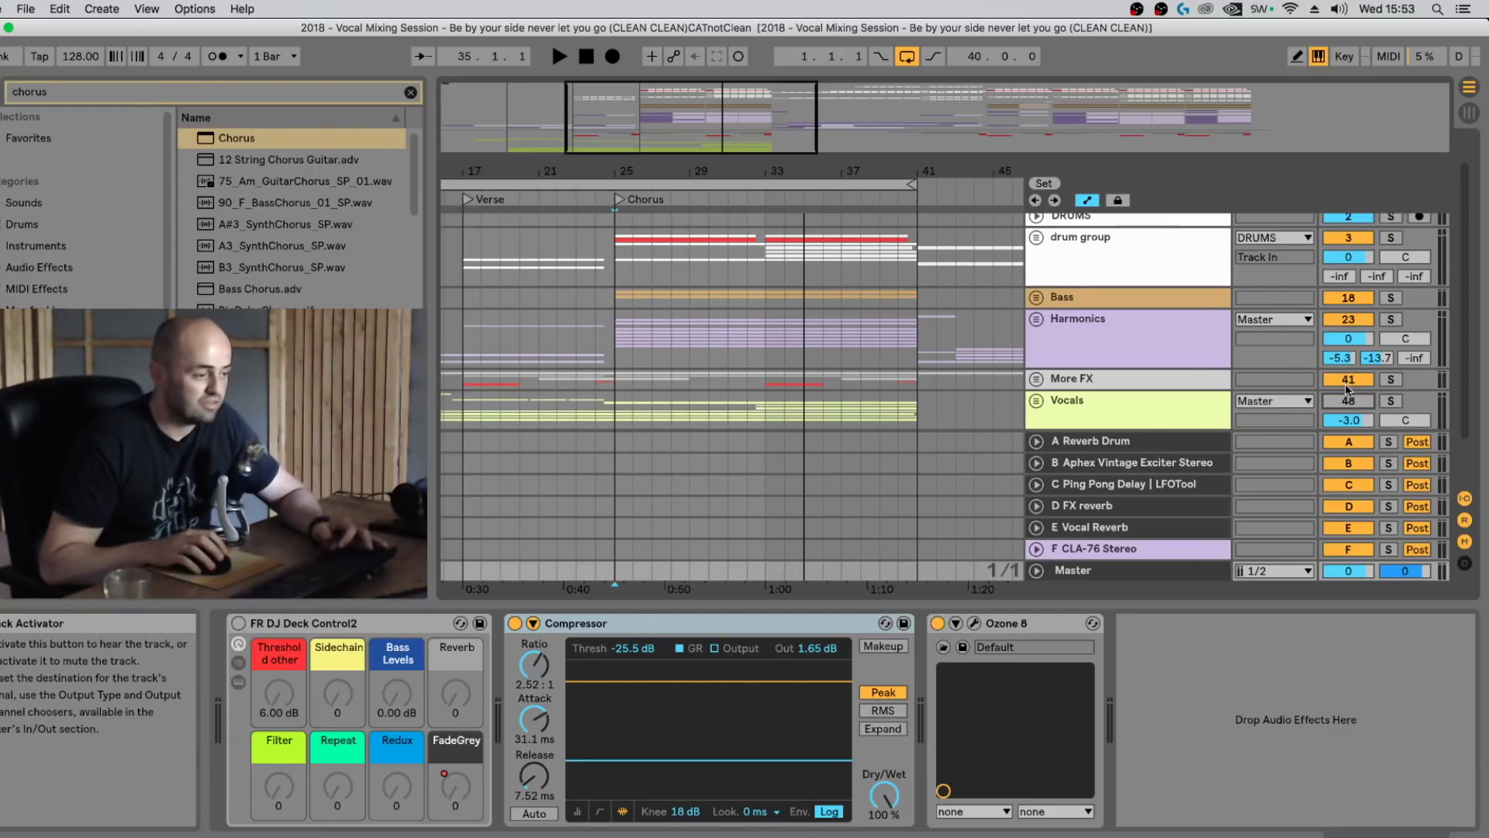
scroll(1388, 273, up, 1)
click(1390, 267)
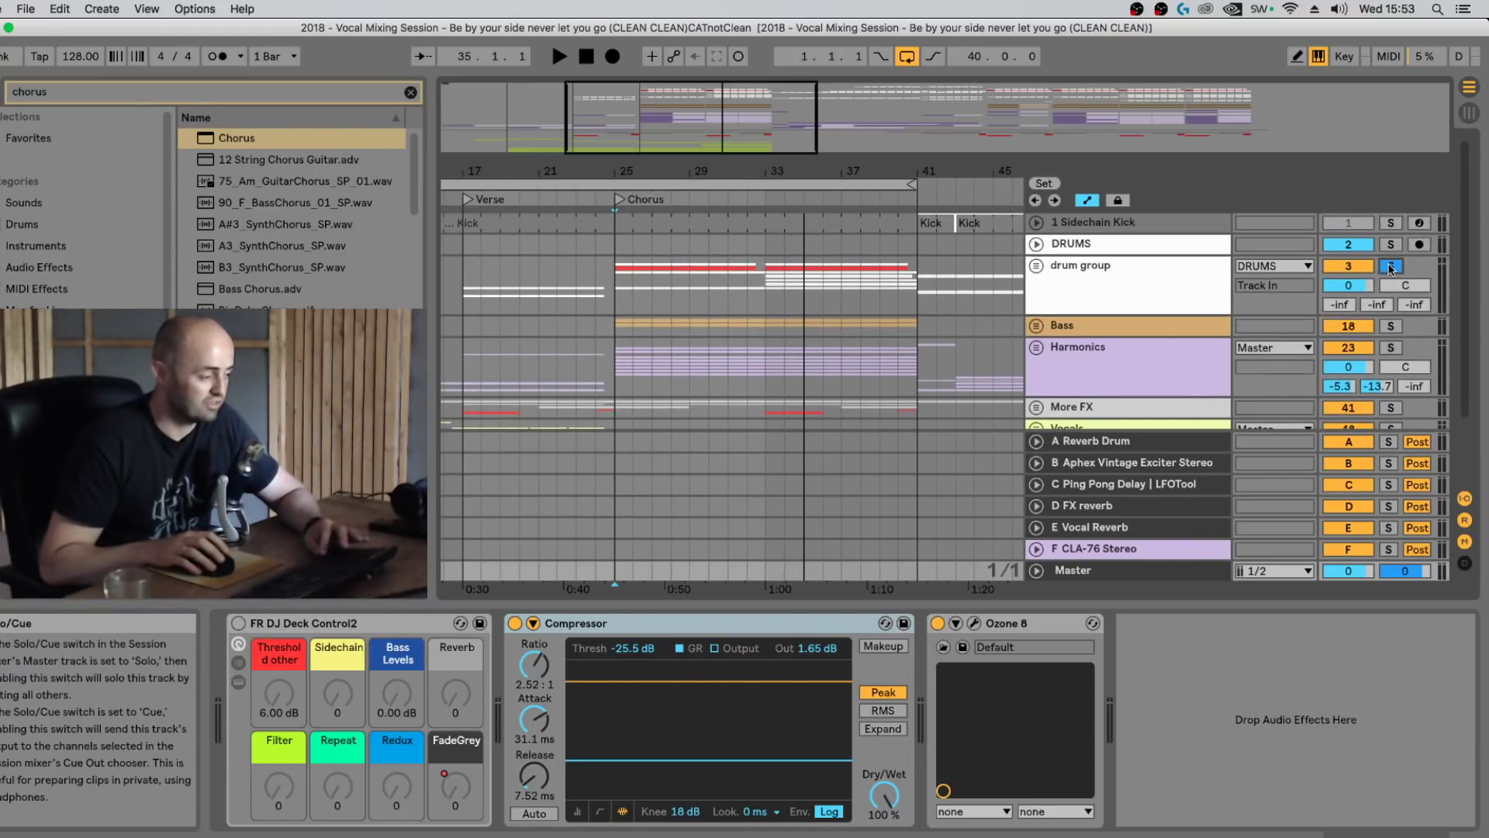
key(space)
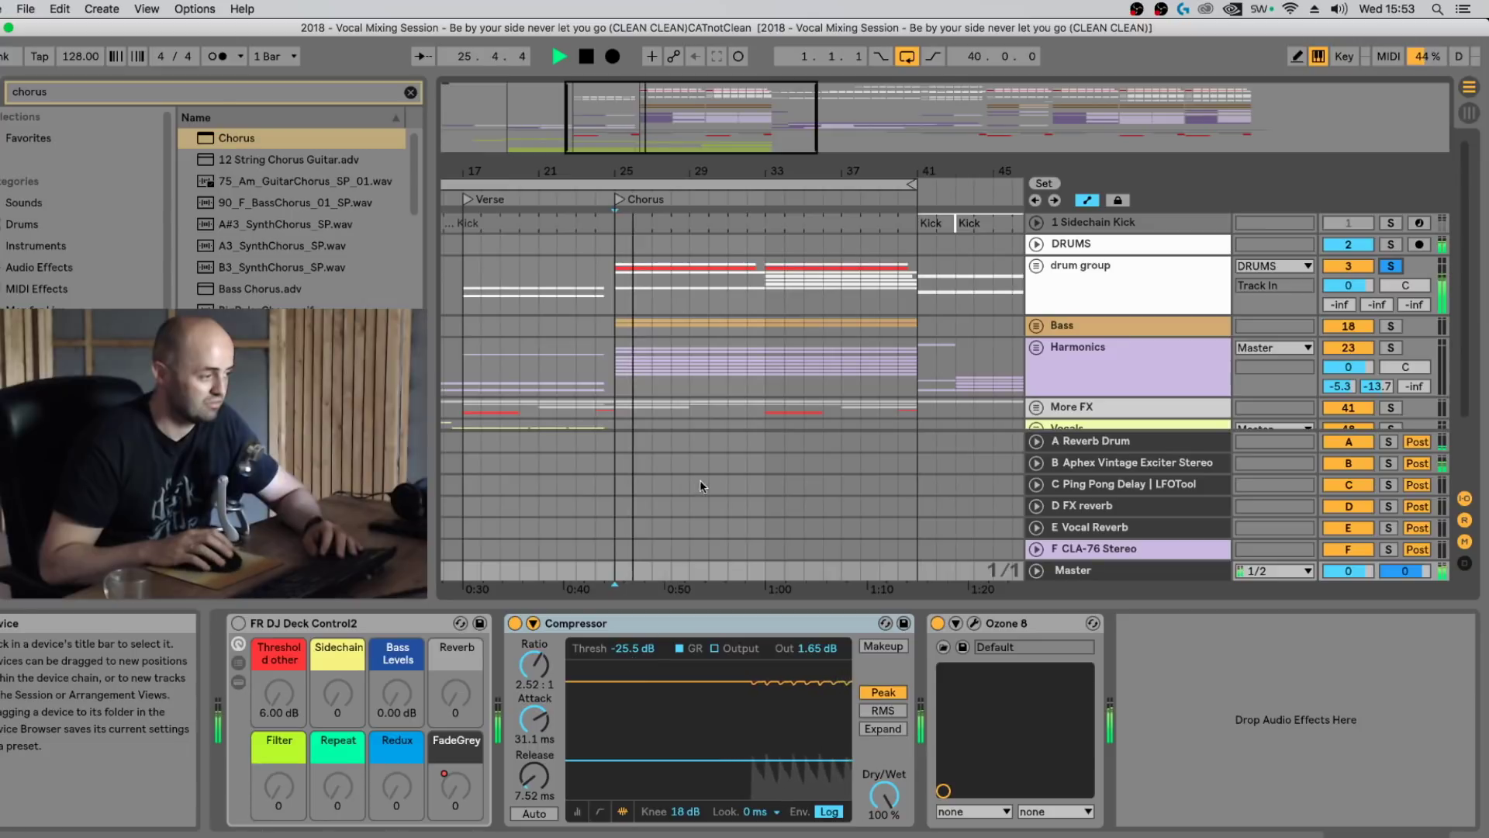
click(764, 339)
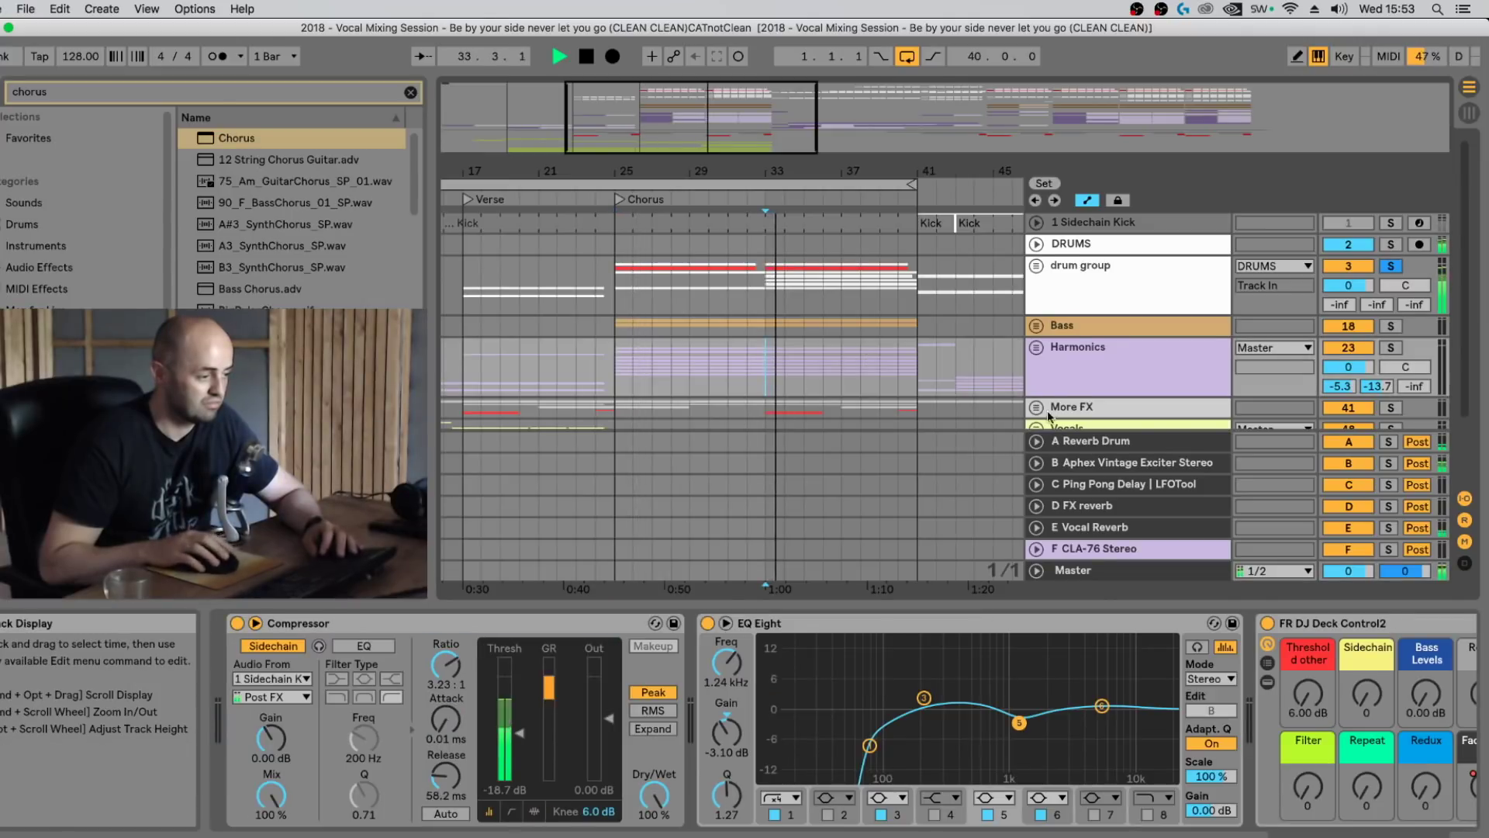
Step: Compare the soloed drums with the Master track's Compressor switched off and back on
scroll(867, 352, down, 3)
click(1078, 571)
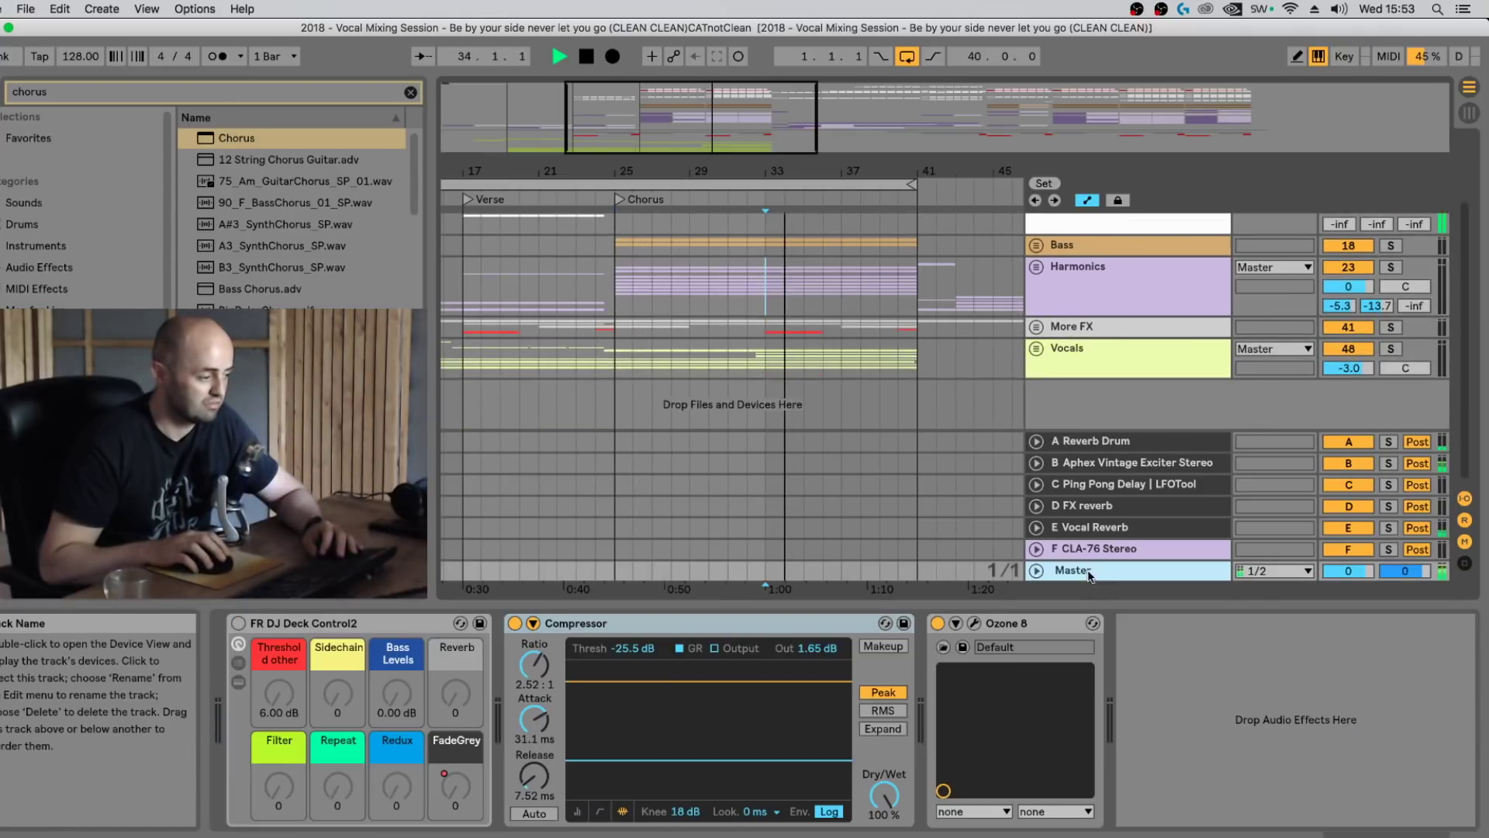
click(515, 624)
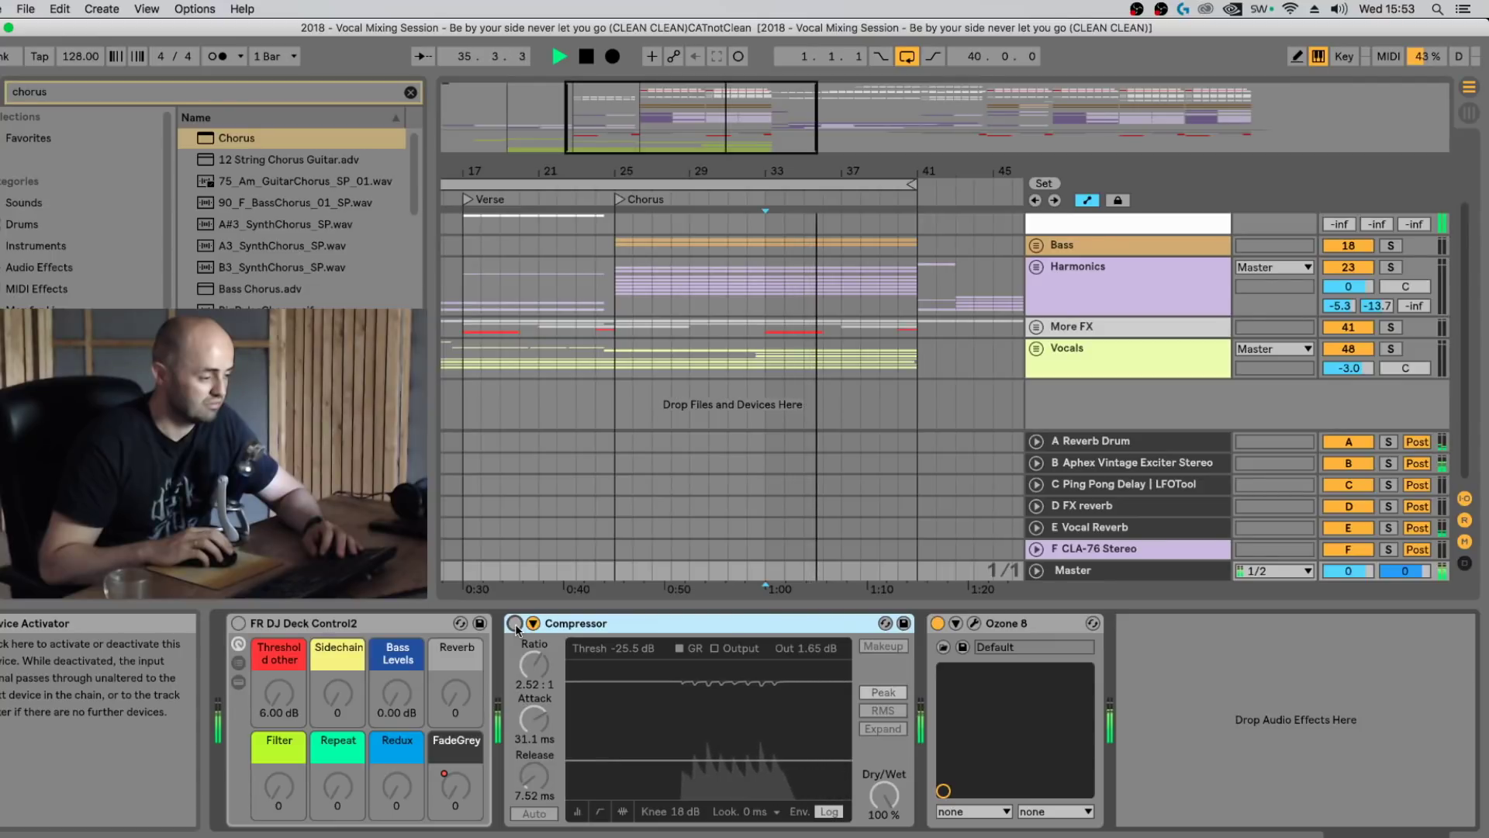
click(515, 624)
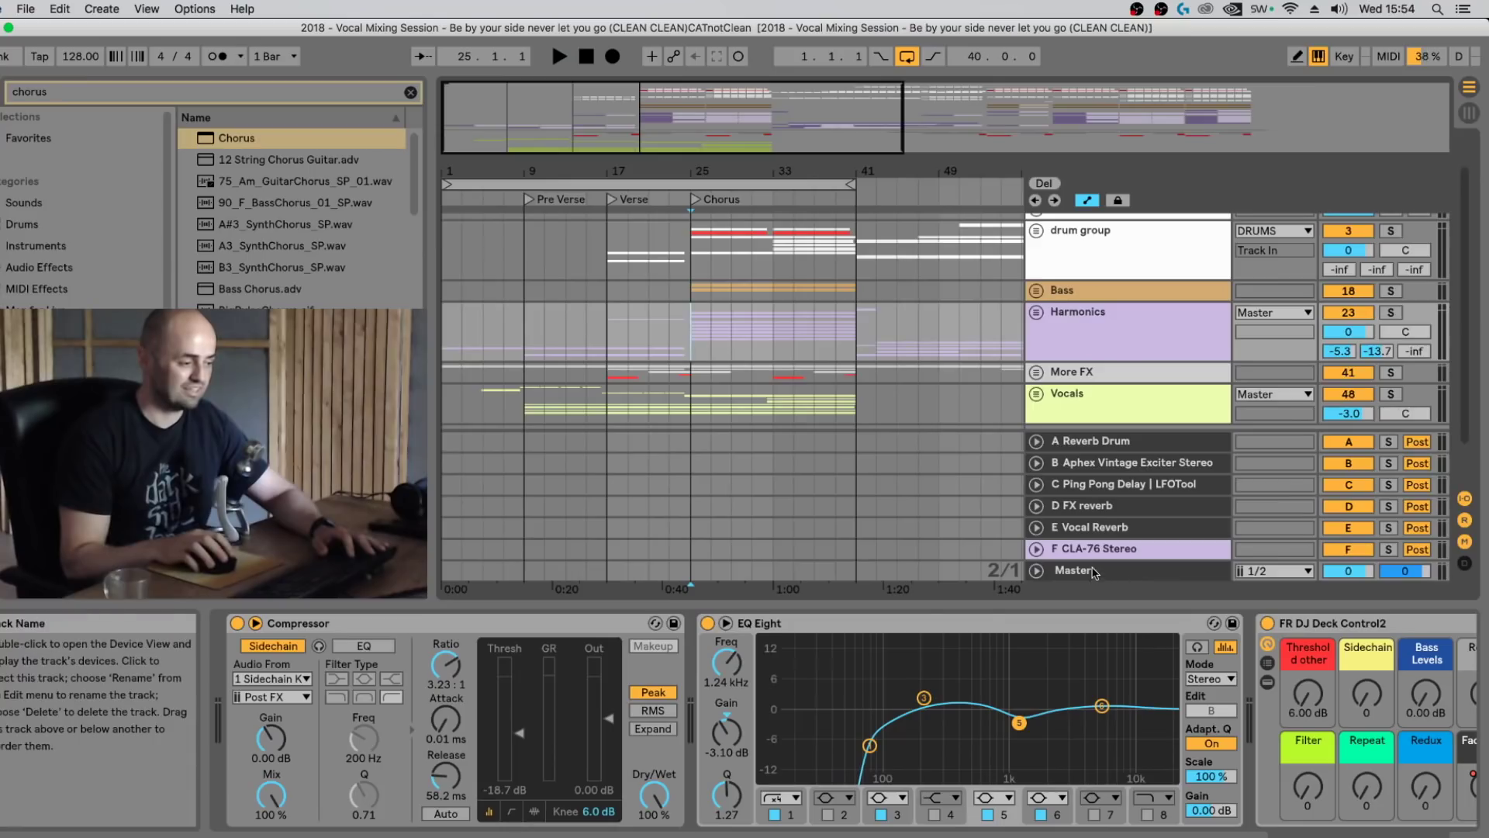
Step: Play the full mix from bar 25 of the Chorus and compare it with the Master track's Compressor off and on
click(1090, 571)
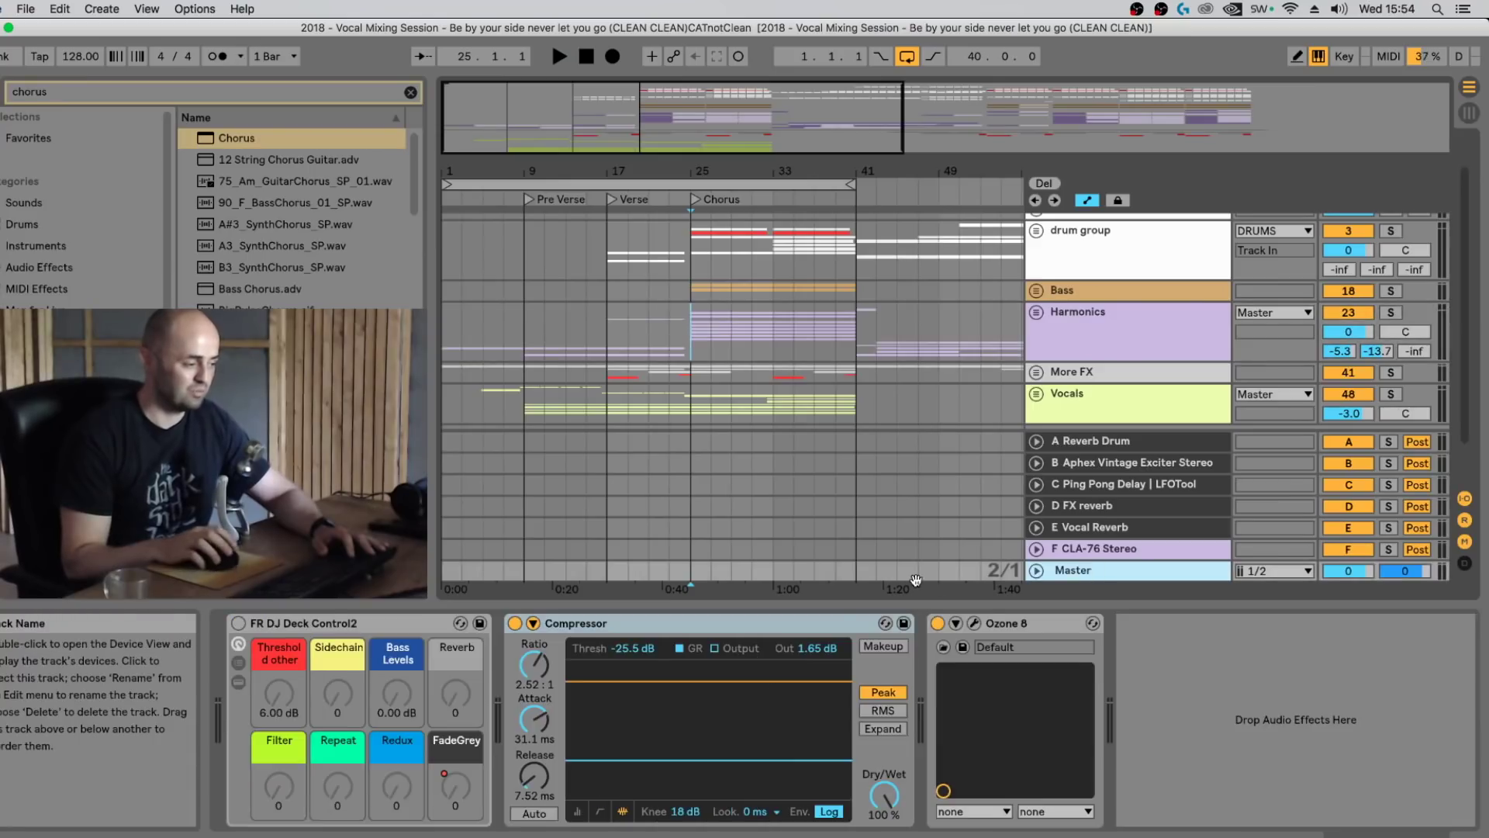
key(space)
click(516, 624)
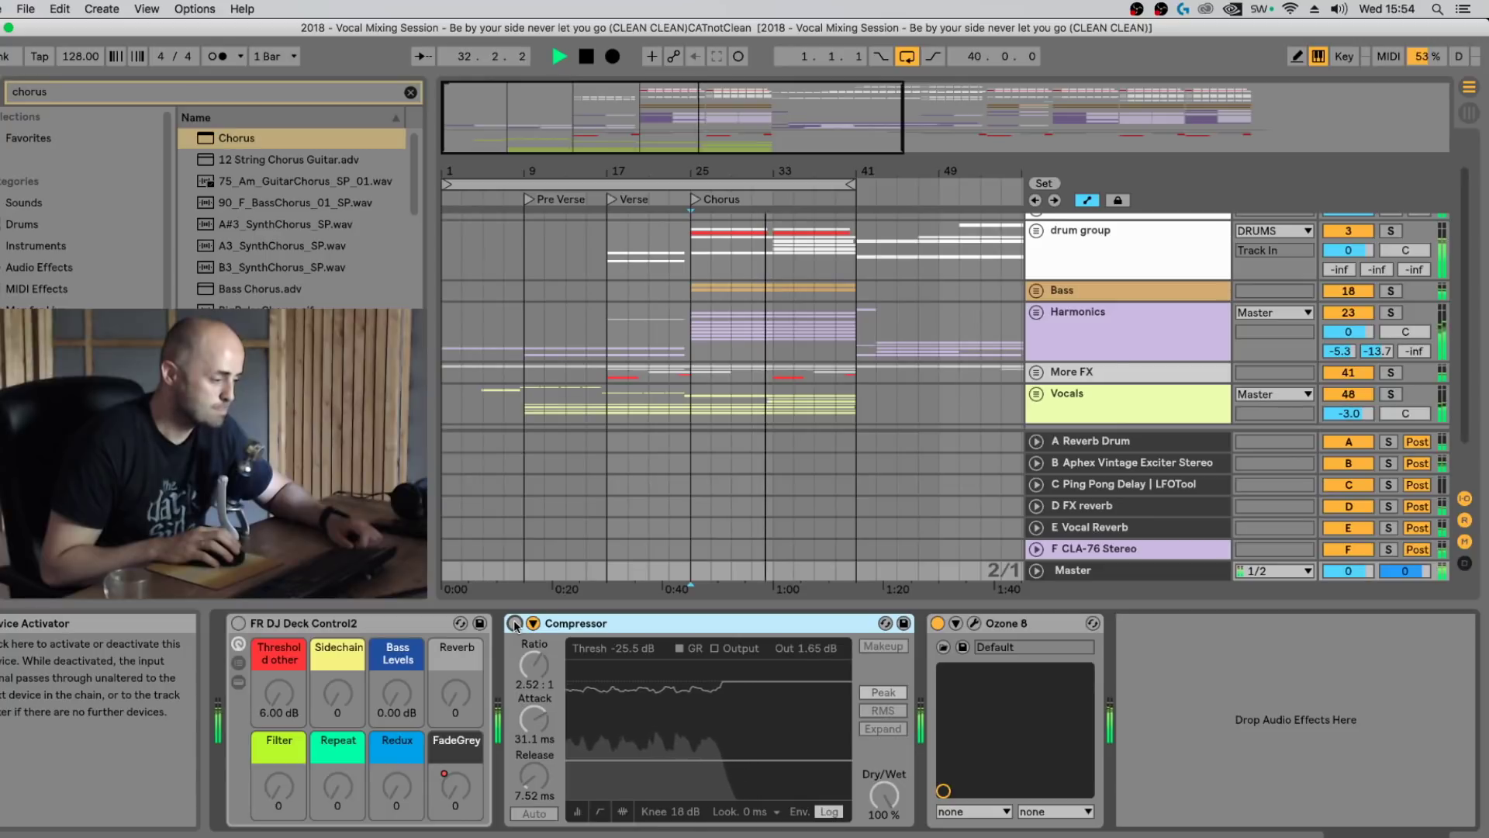
click(514, 624)
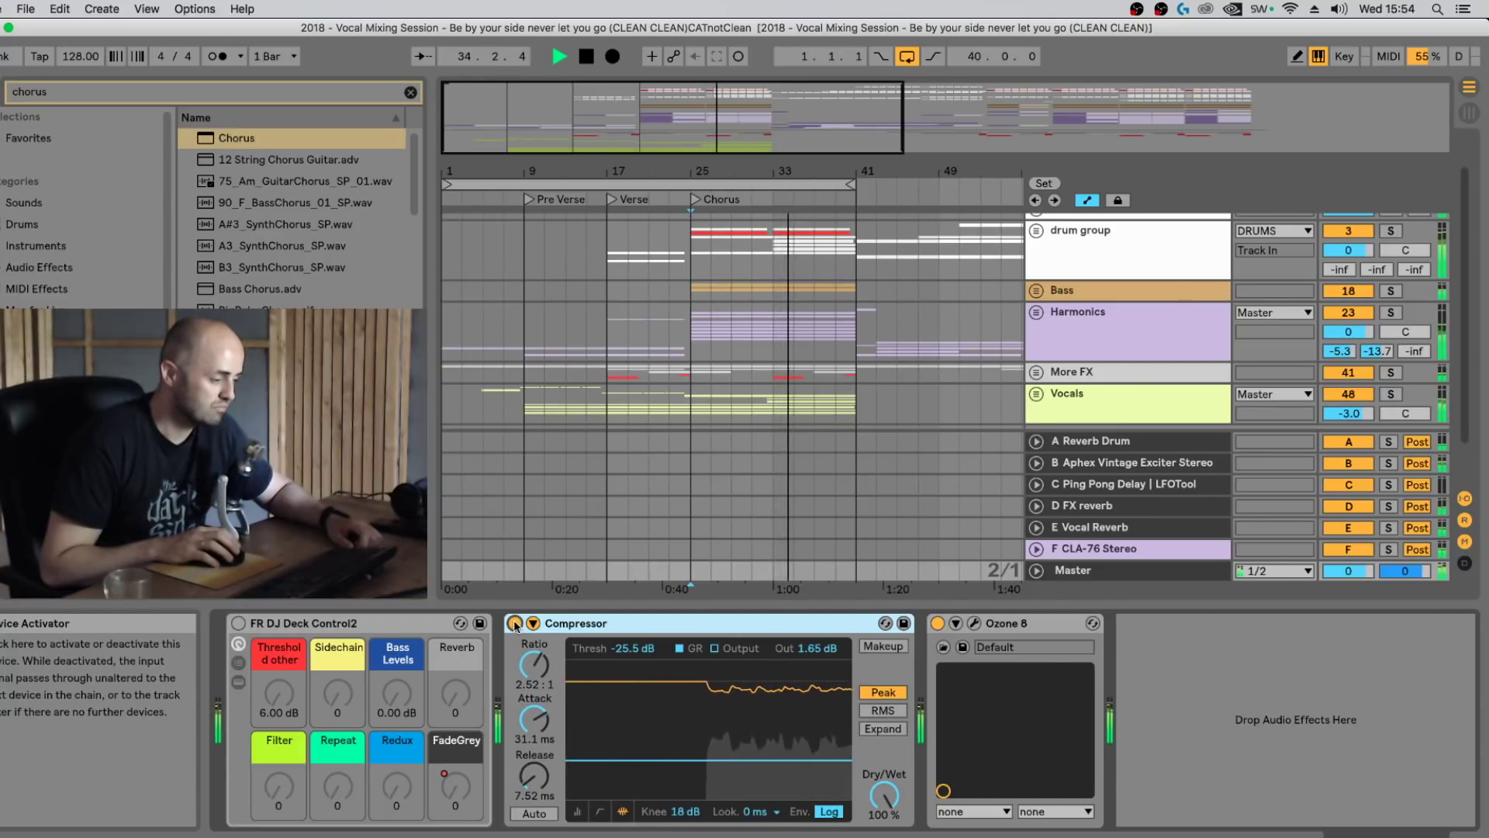
click(514, 623)
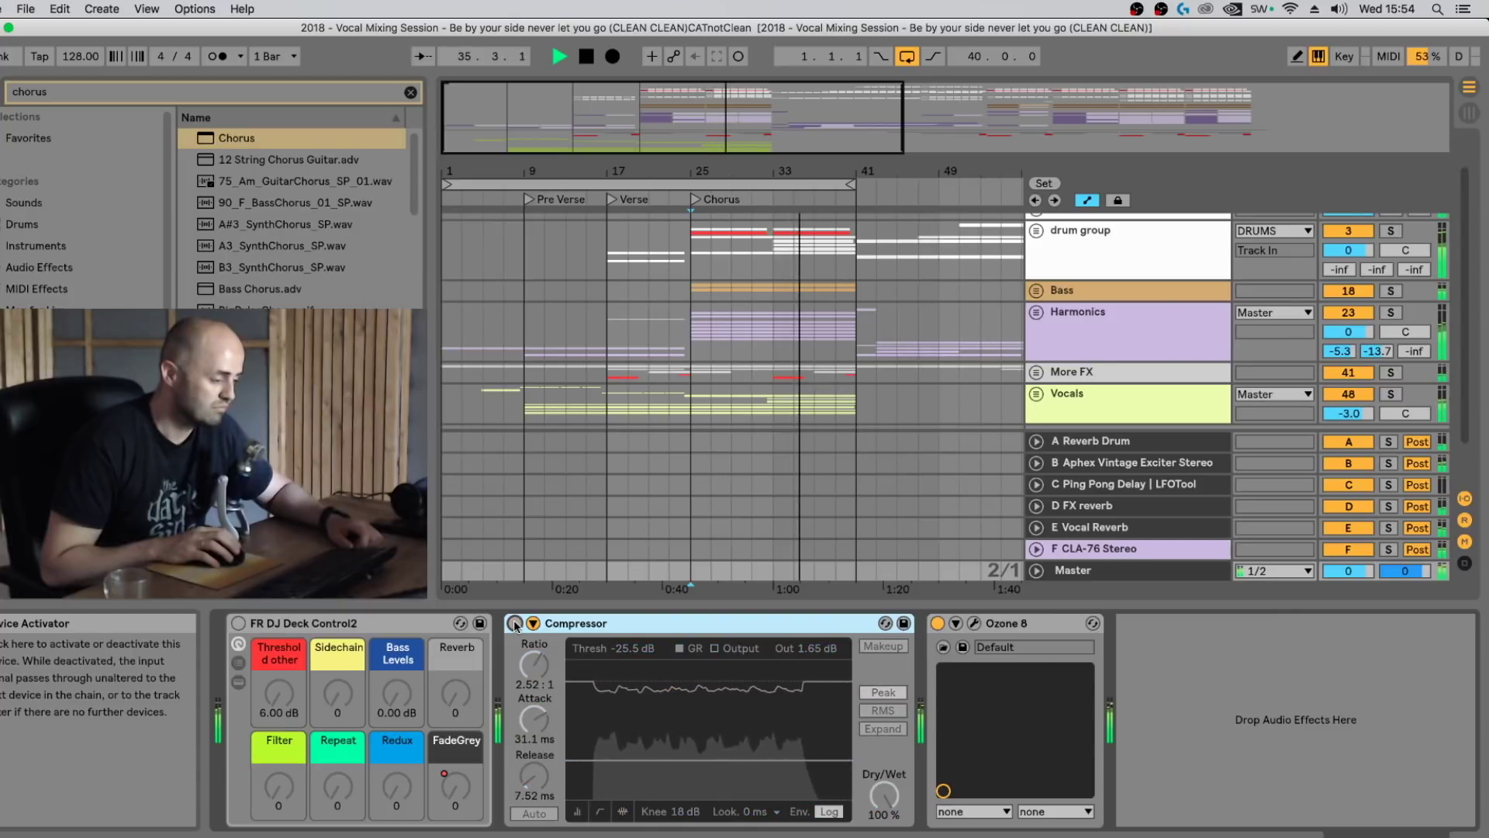
click(514, 623)
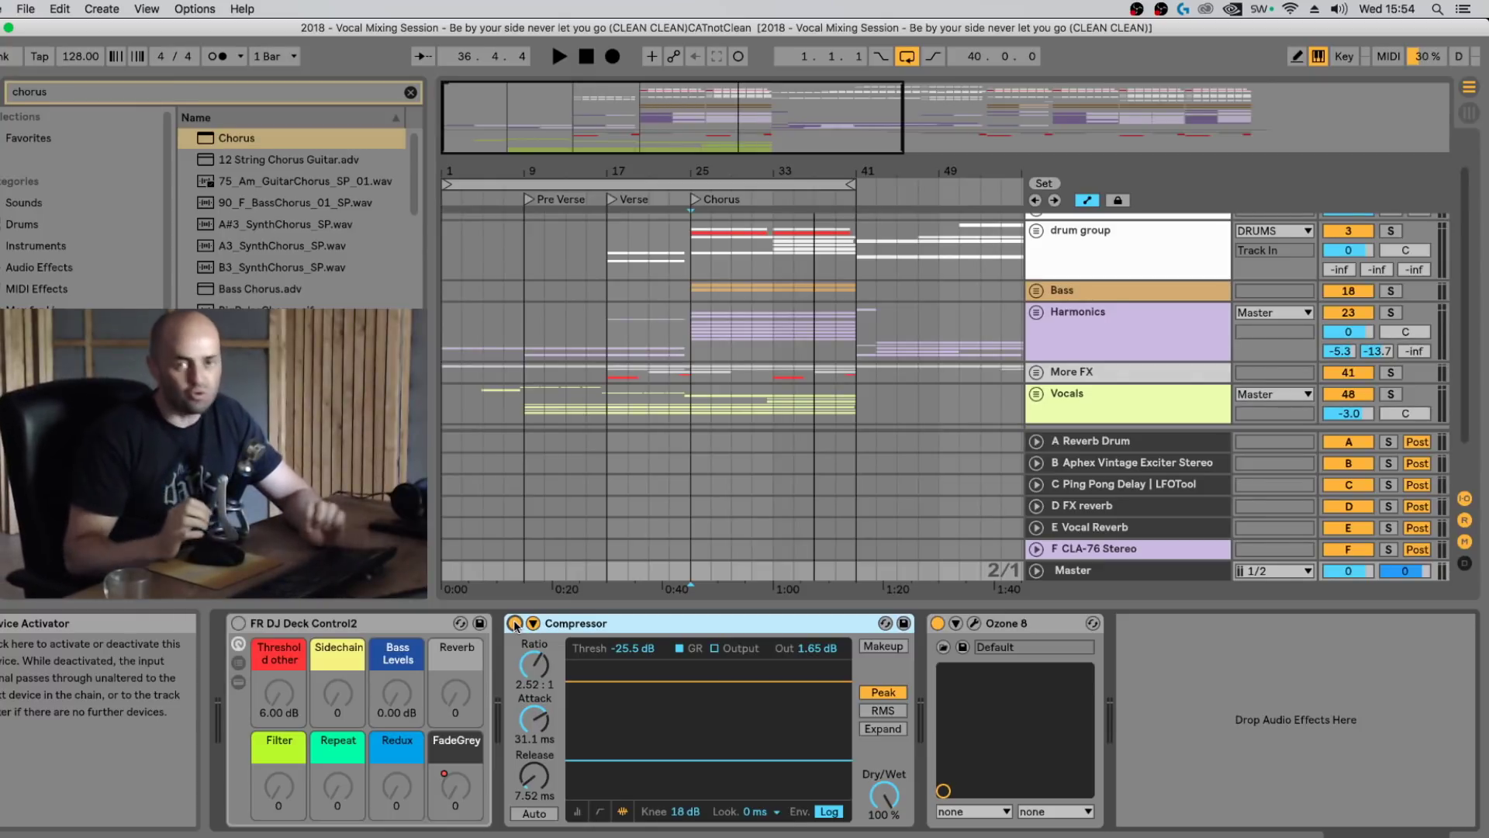
Step: Open Ozone 8 on the Master track and examine bands 2 and 5 of its Equalizer
click(974, 625)
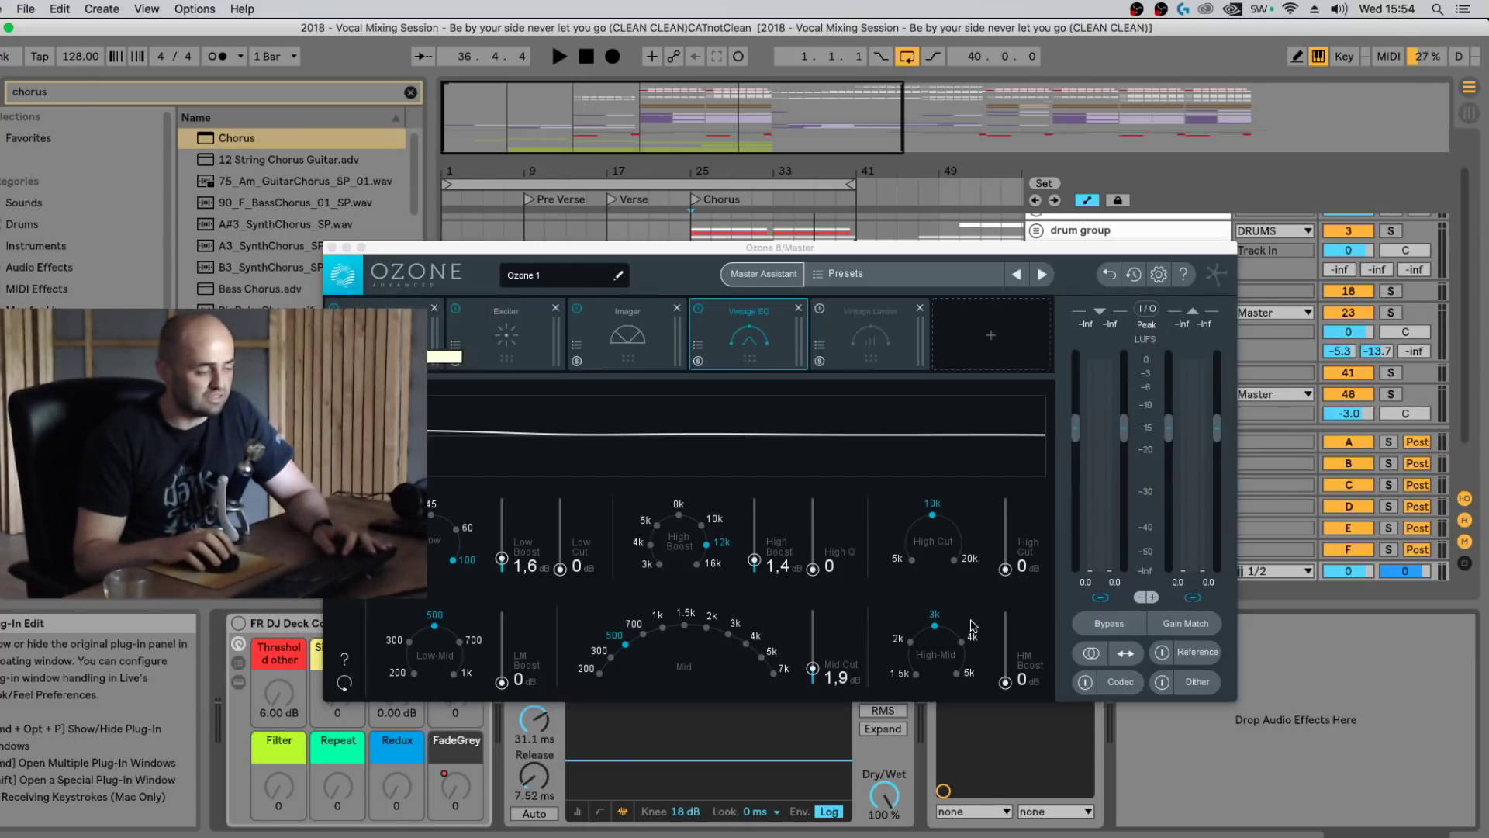
drag(787, 247, 878, 220)
click(450, 303)
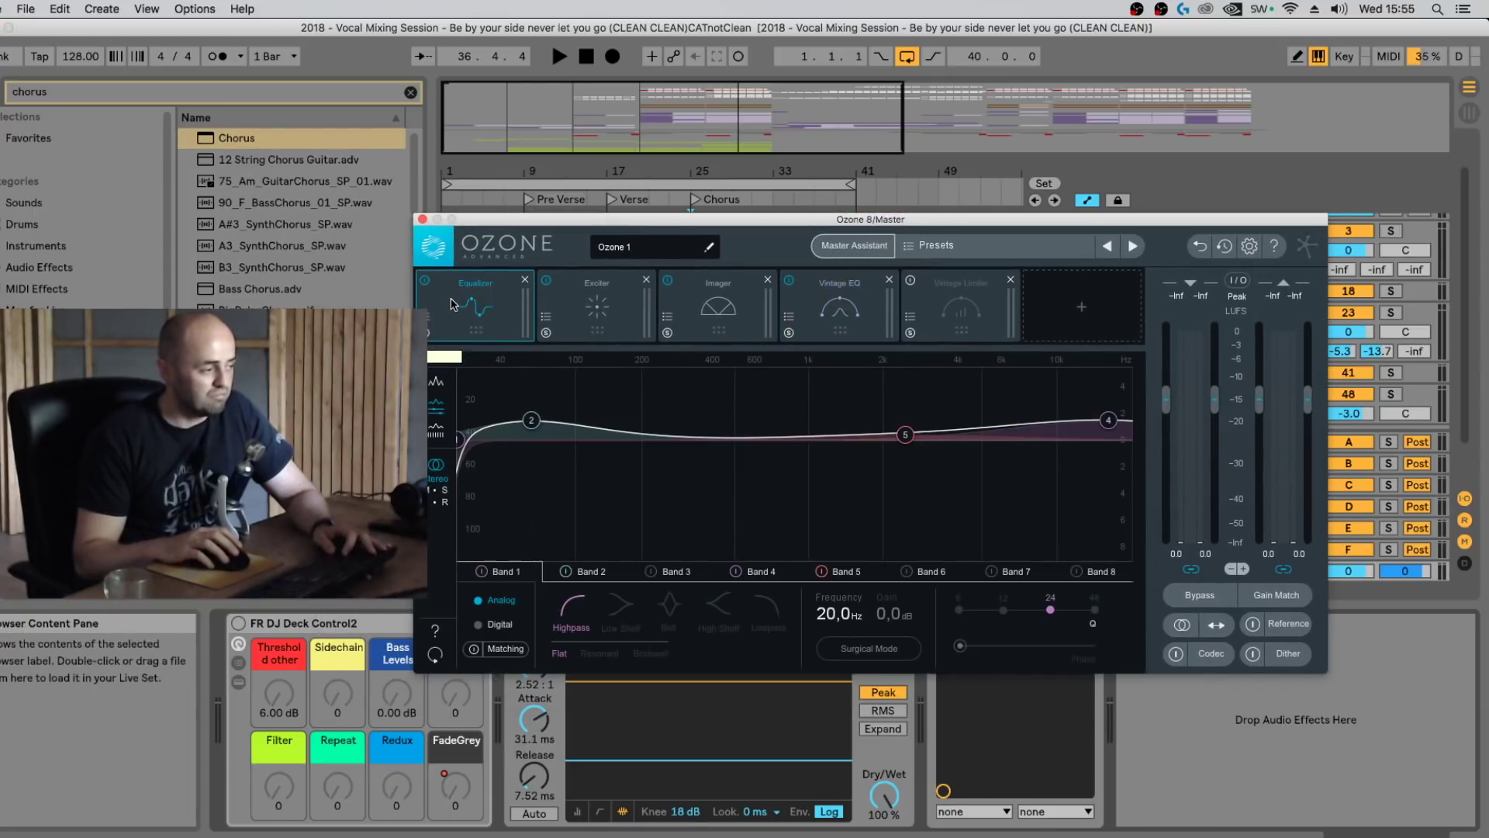
drag(678, 226, 749, 222)
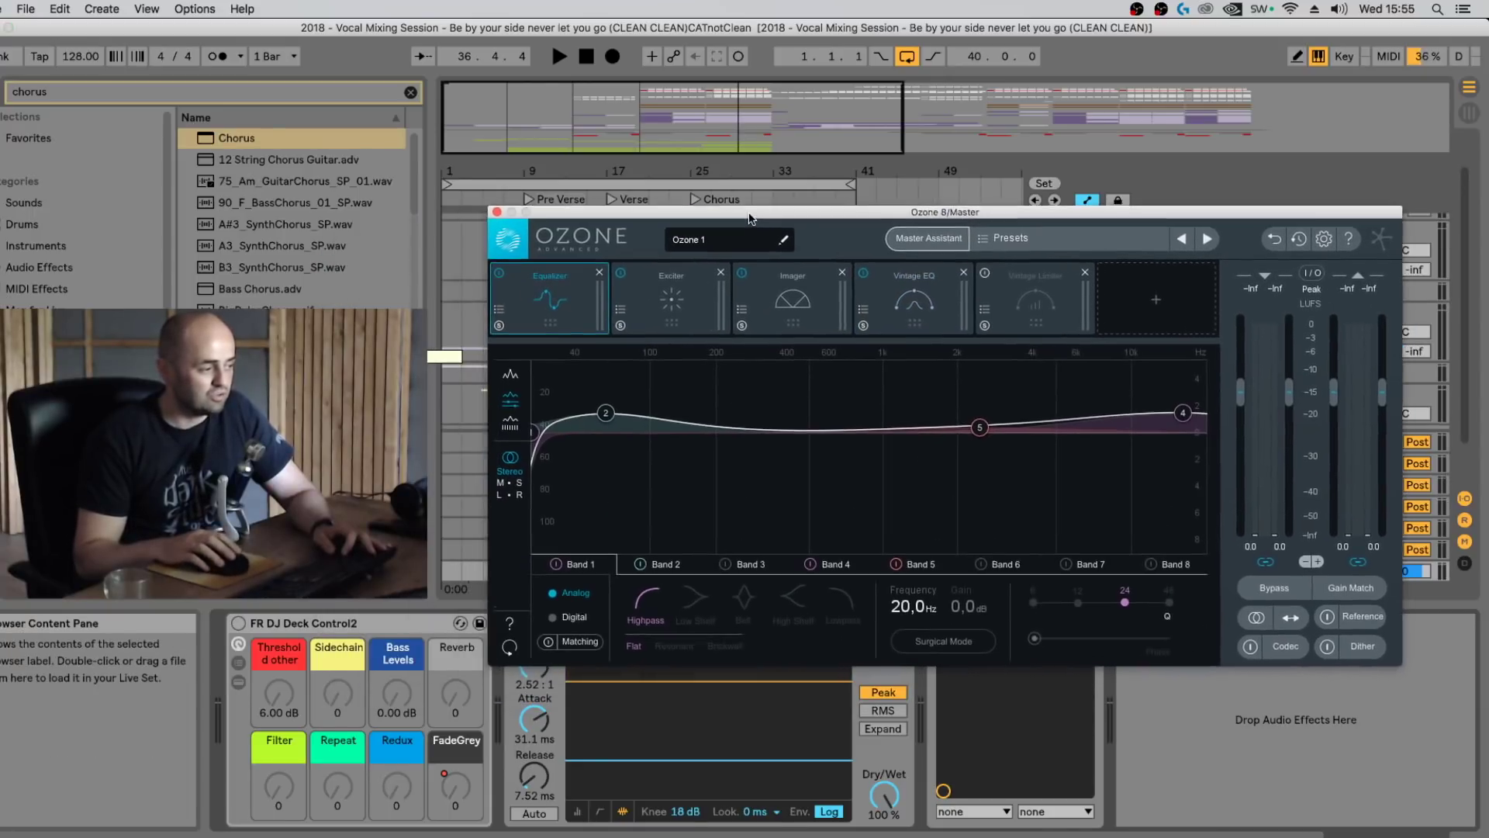
click(603, 417)
drag(602, 420, 603, 424)
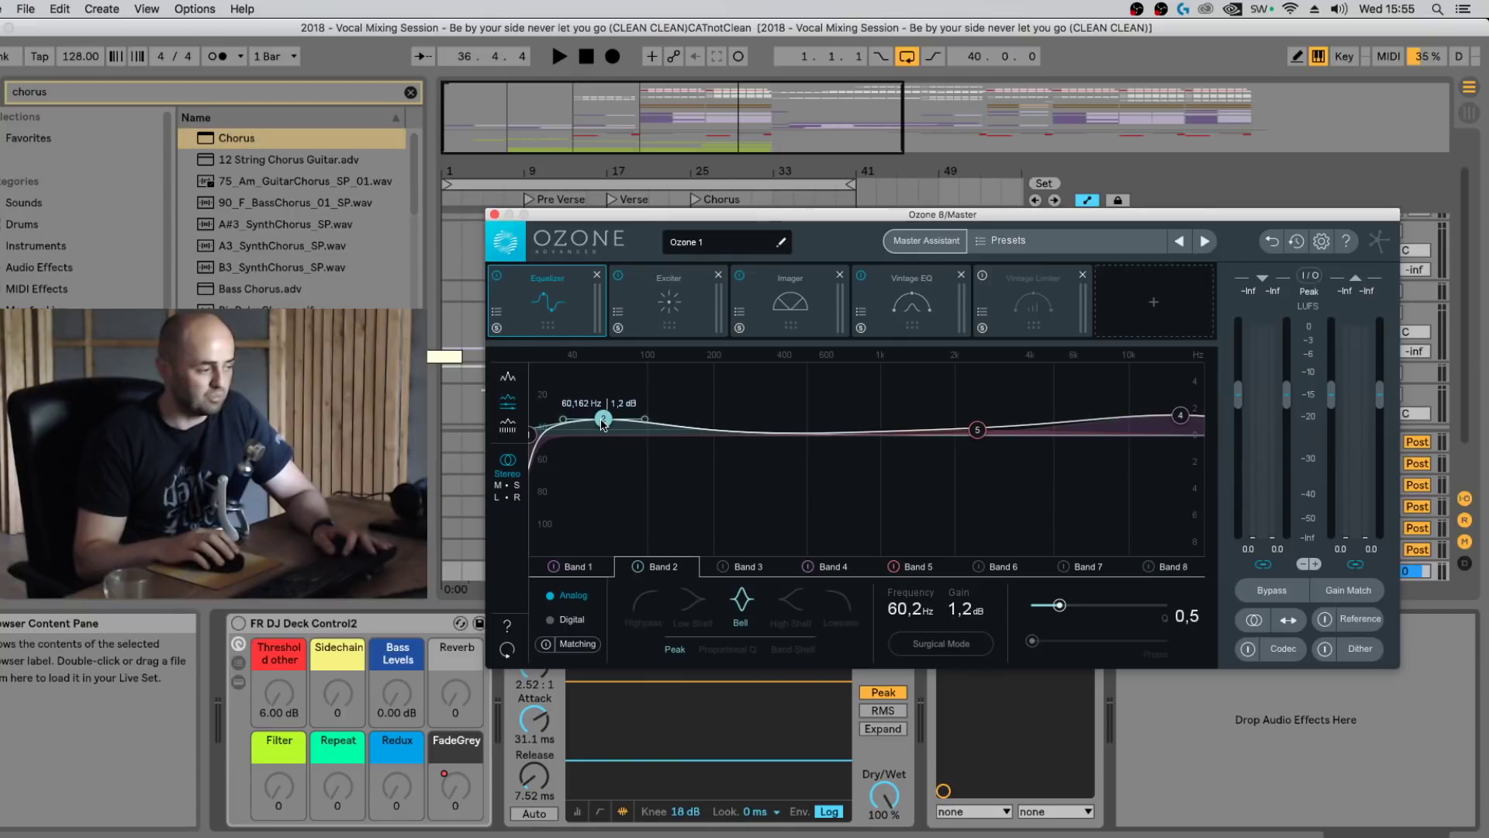
click(978, 429)
Step: Examine Ozone 8's Exciter, Imager, Vintage EQ and Vintage Limiter modules, and close the plug-in window
click(675, 302)
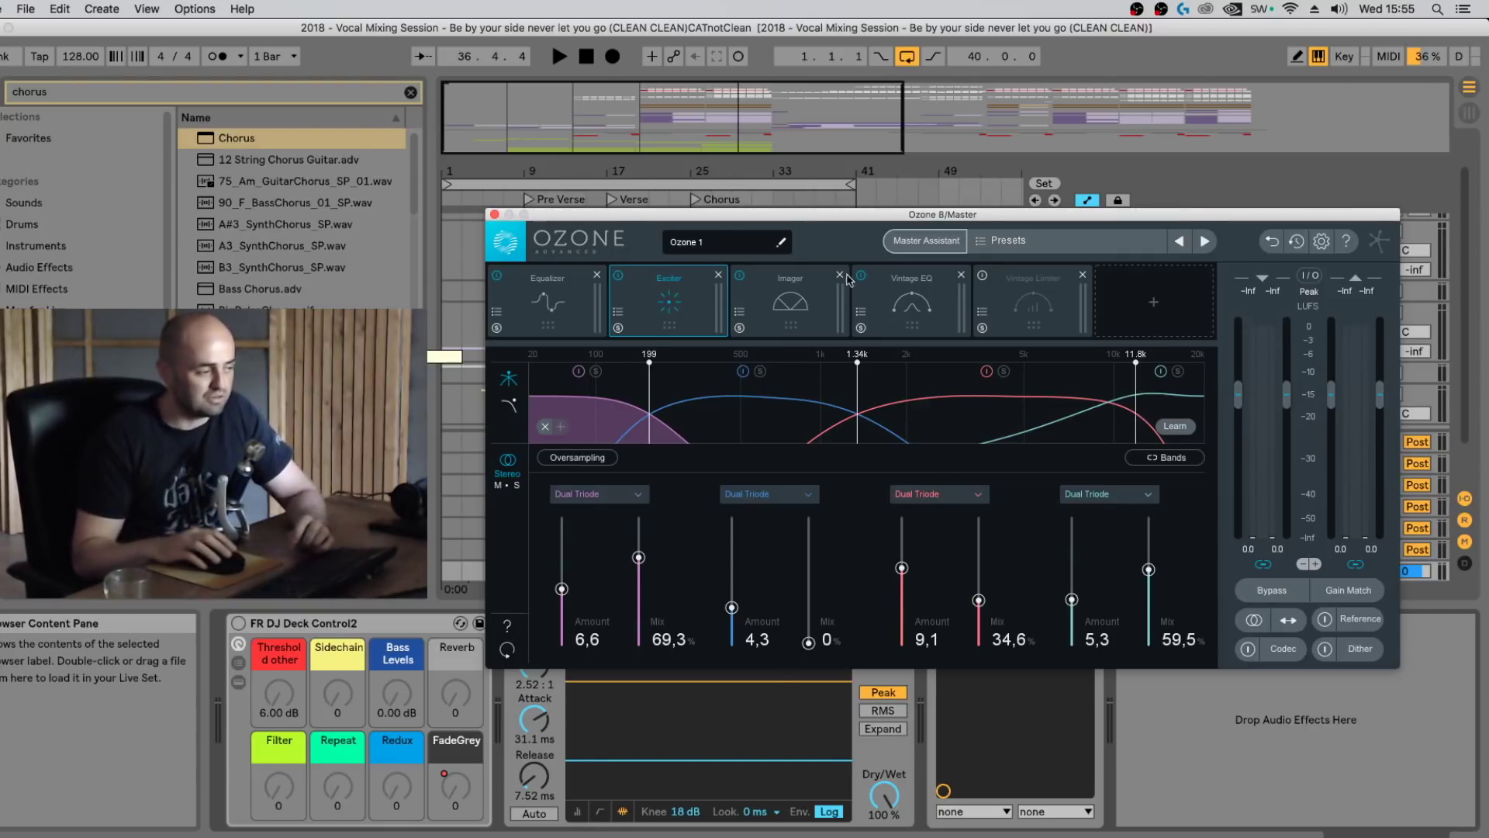
click(795, 295)
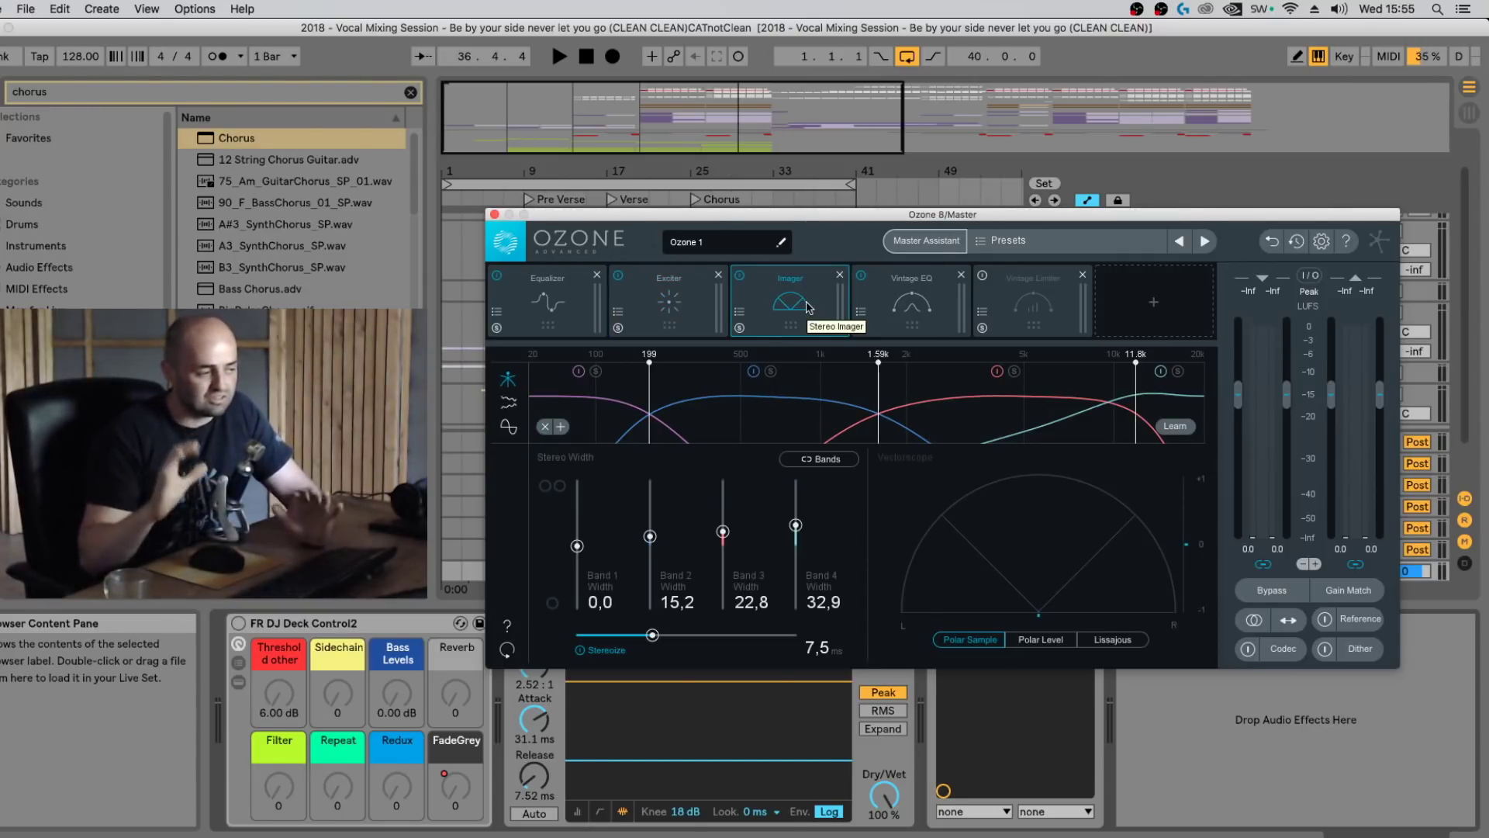
click(922, 311)
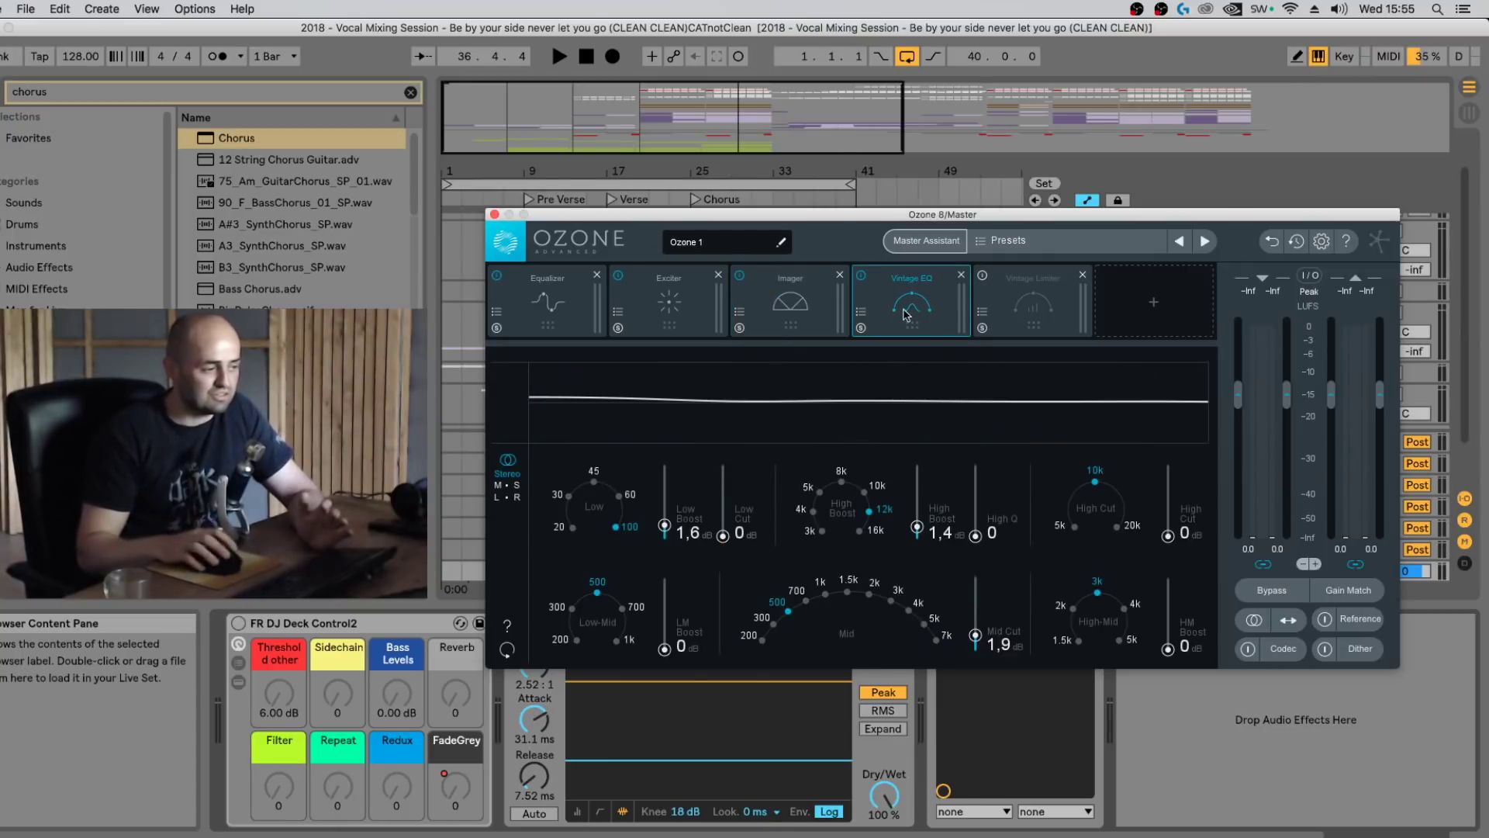
click(1018, 303)
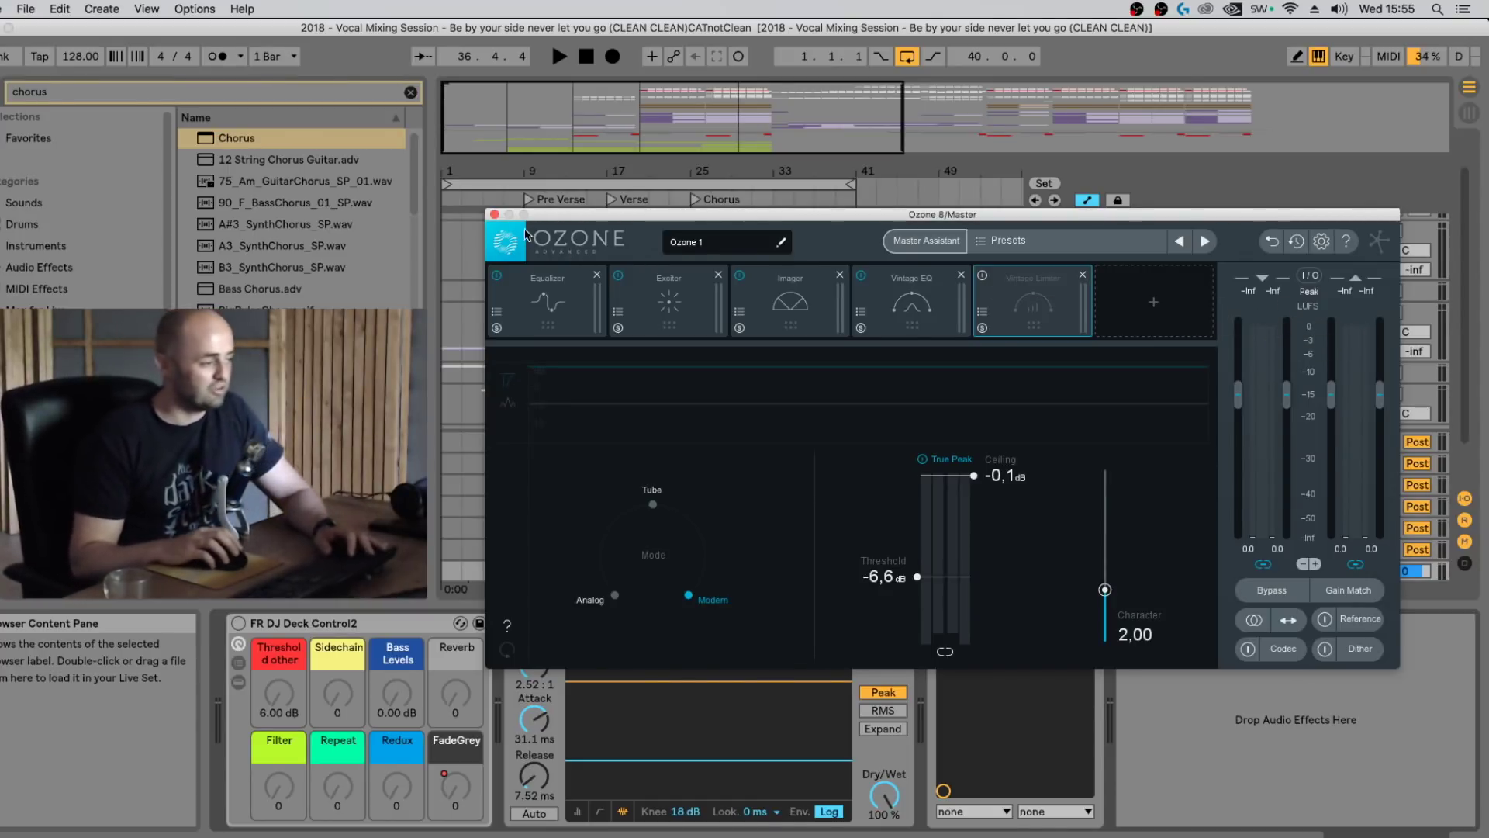
click(495, 214)
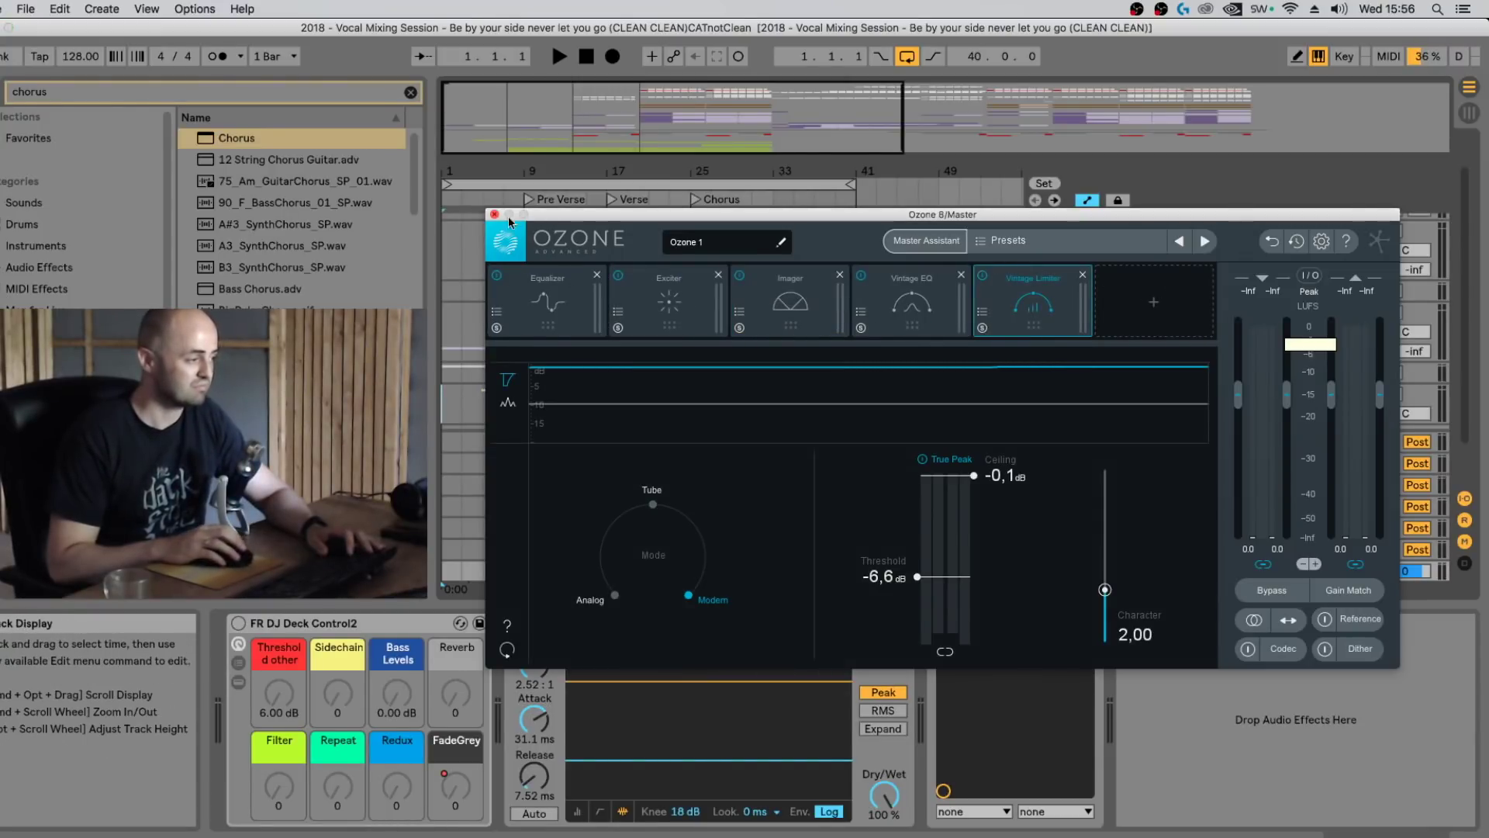
click(494, 214)
click(447, 388)
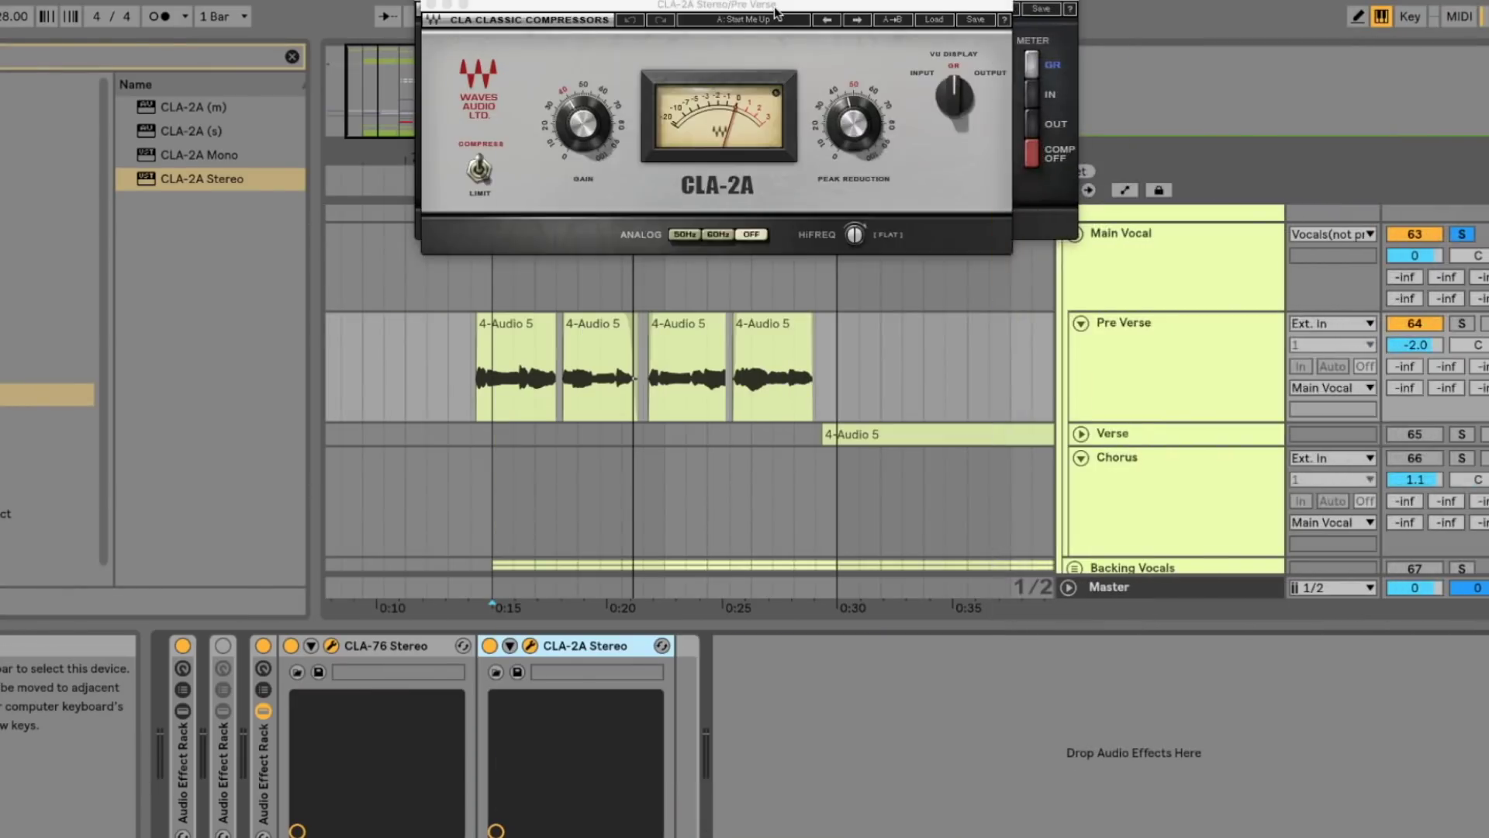
Step: Arrange the Pre Verse track's CLA-76 and CLA-2A compressor windows side by side so both are fully visible
drag(768, 7, 1276, 306)
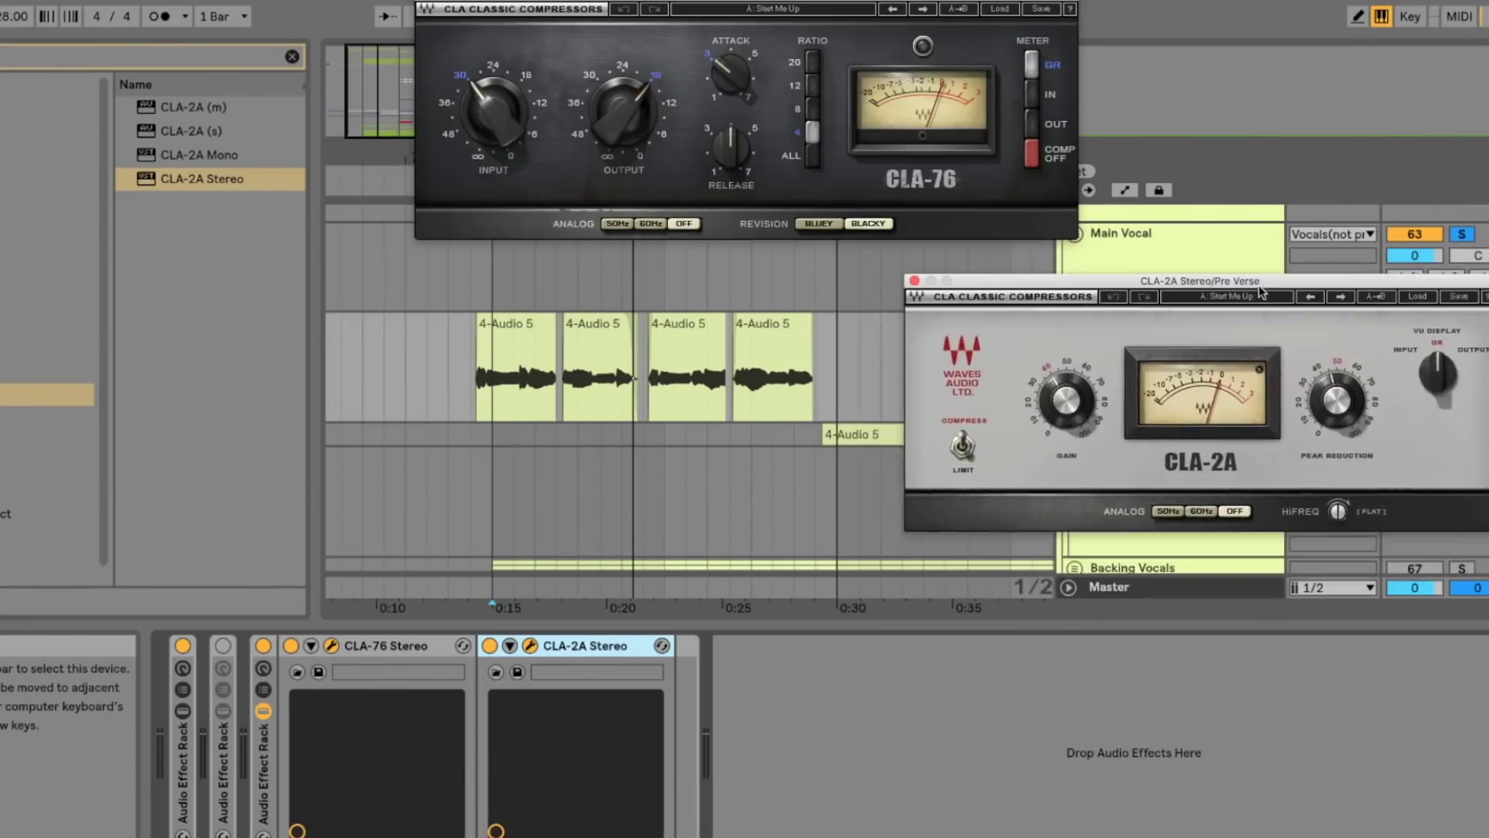
drag(875, 1, 586, 263)
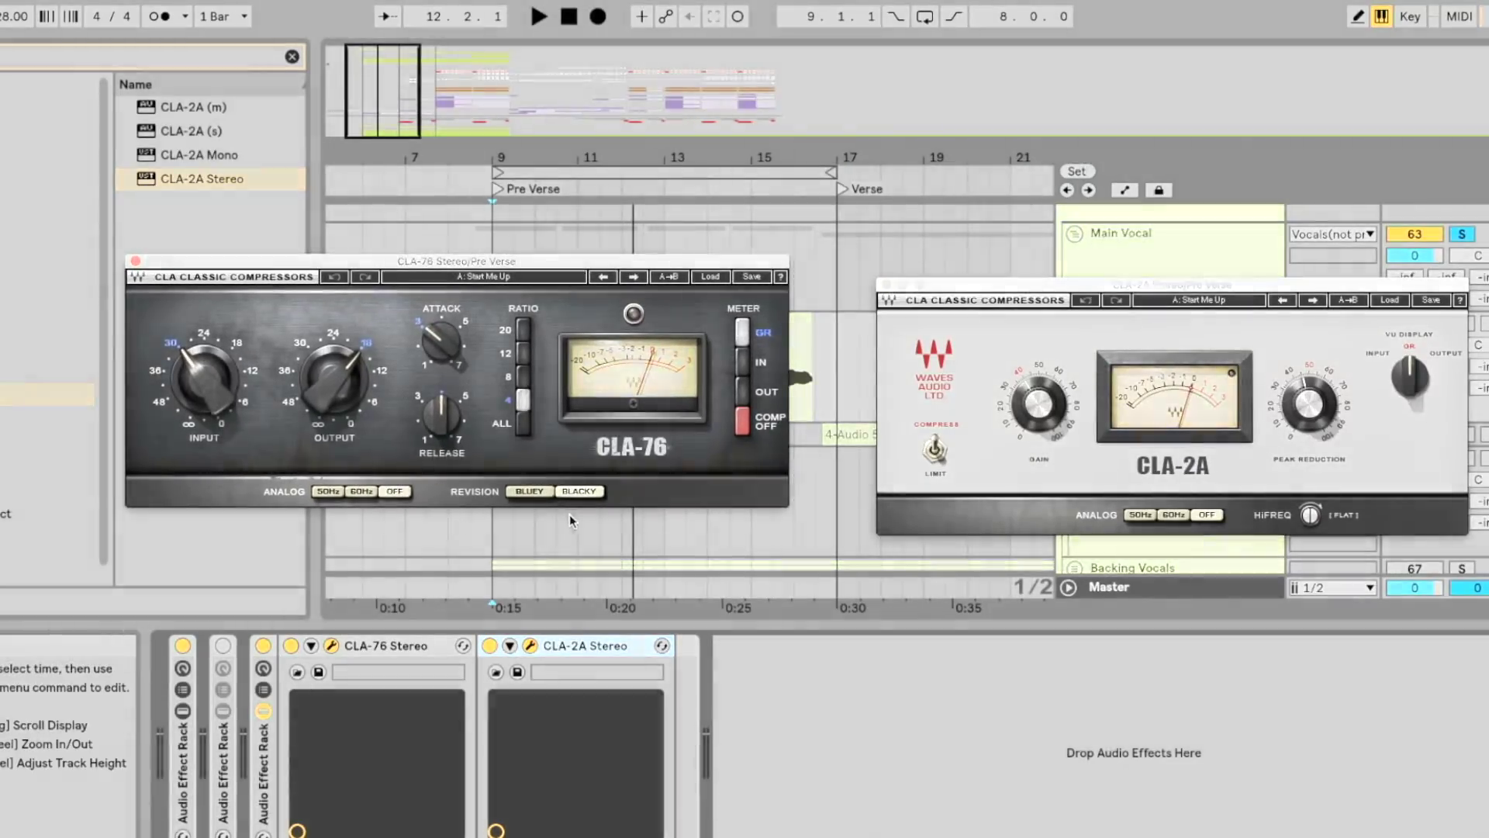